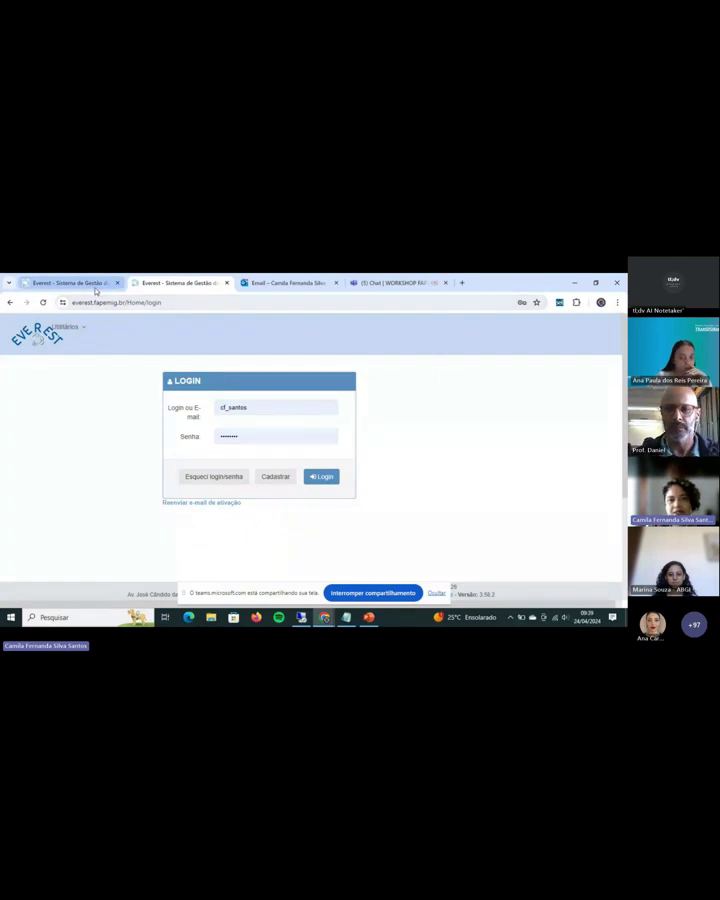
Step: Return to the everest.fapemig login page and hide the Teams screen-sharing notice
click(96, 284)
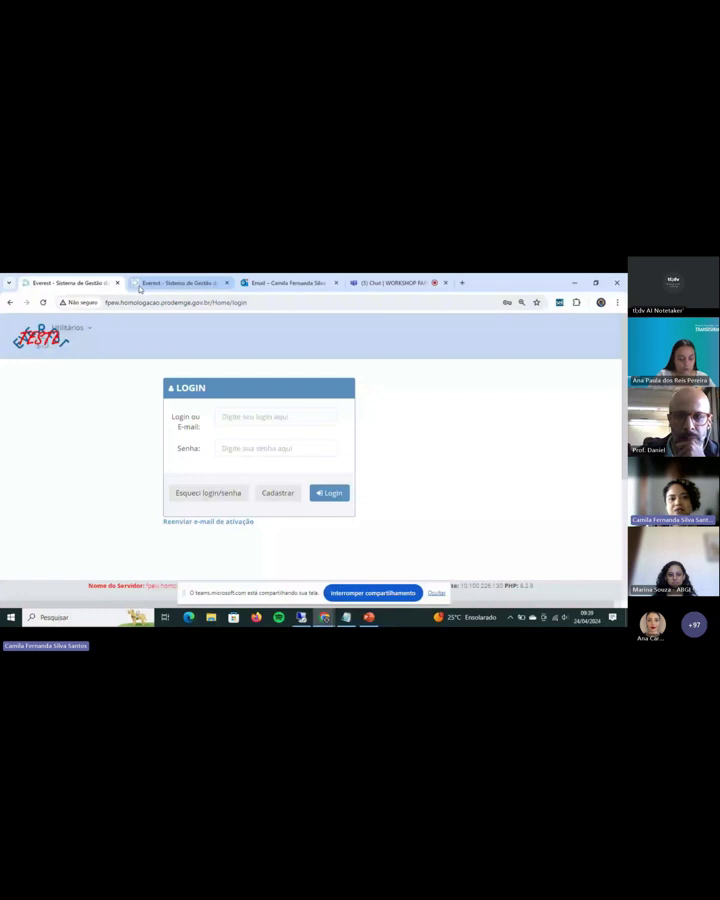
click(139, 289)
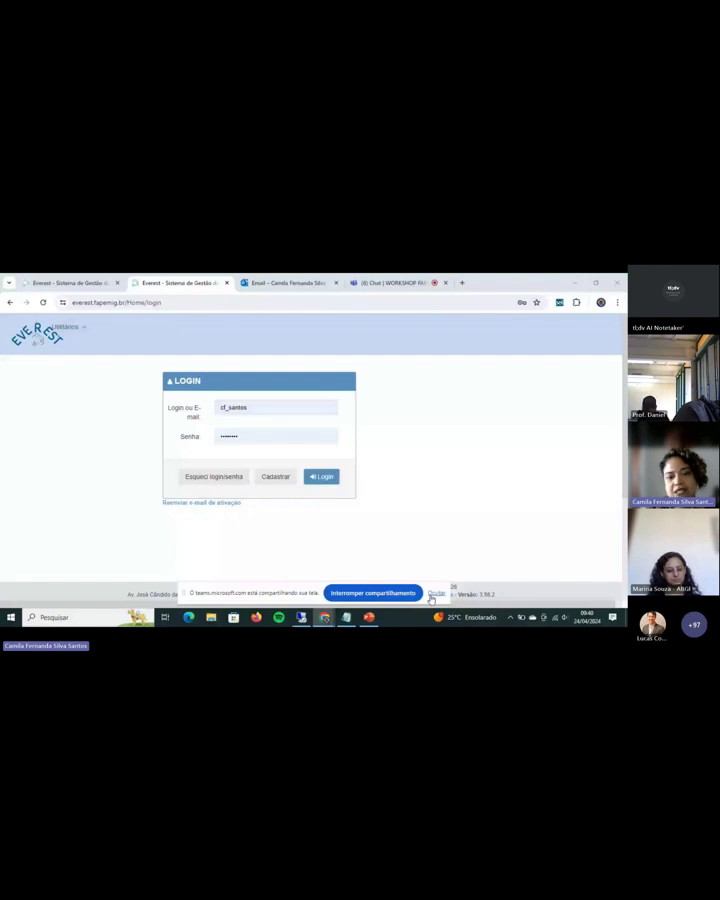
click(436, 593)
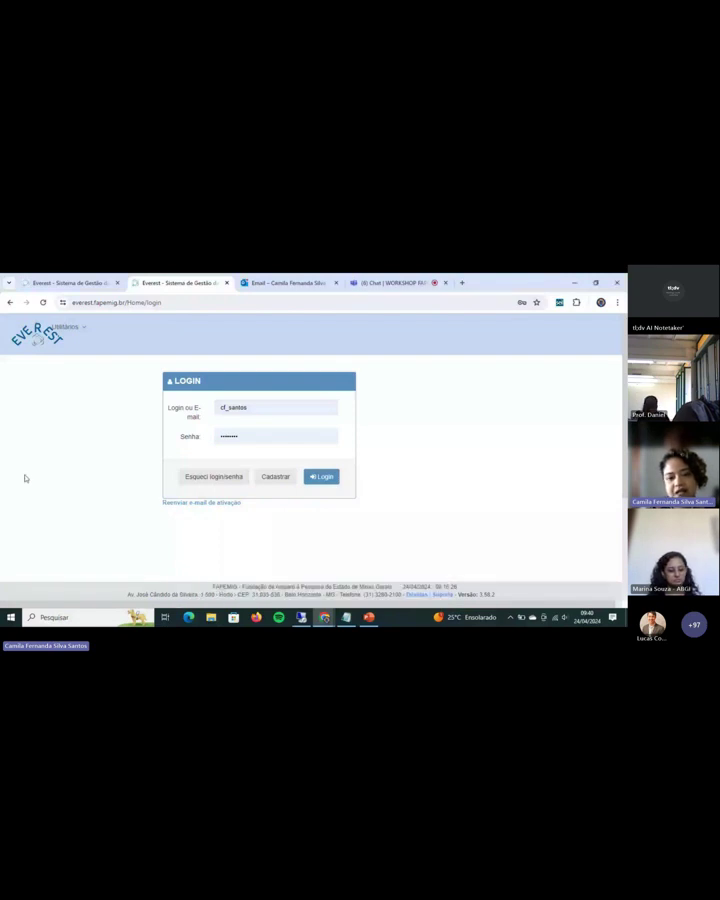
Step: Open the homologação site's Cadastrar form, with the cursor in the Nome completo field
click(275, 480)
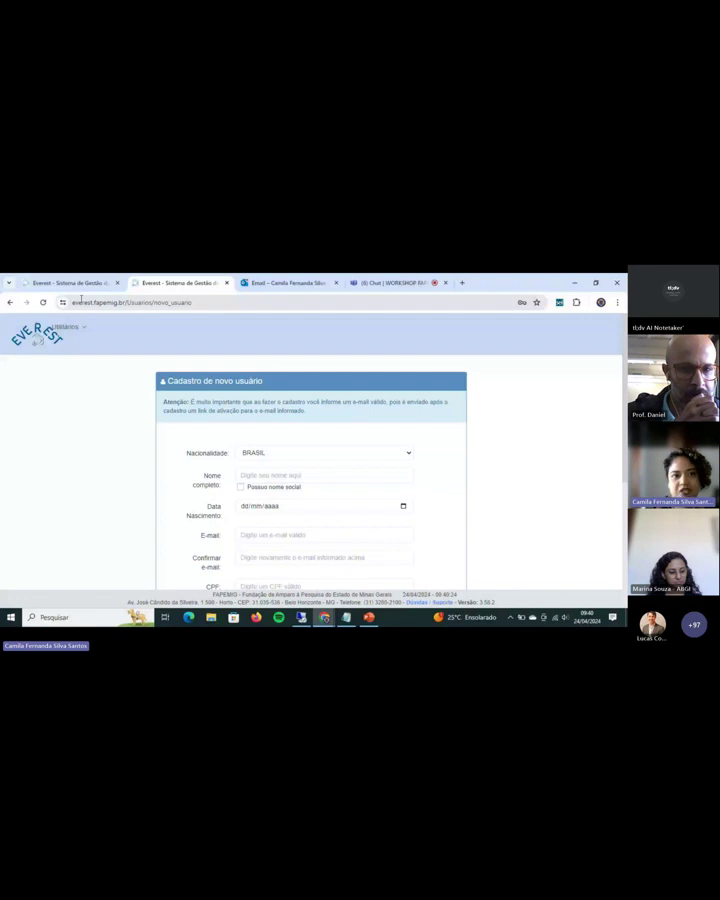
click(74, 286)
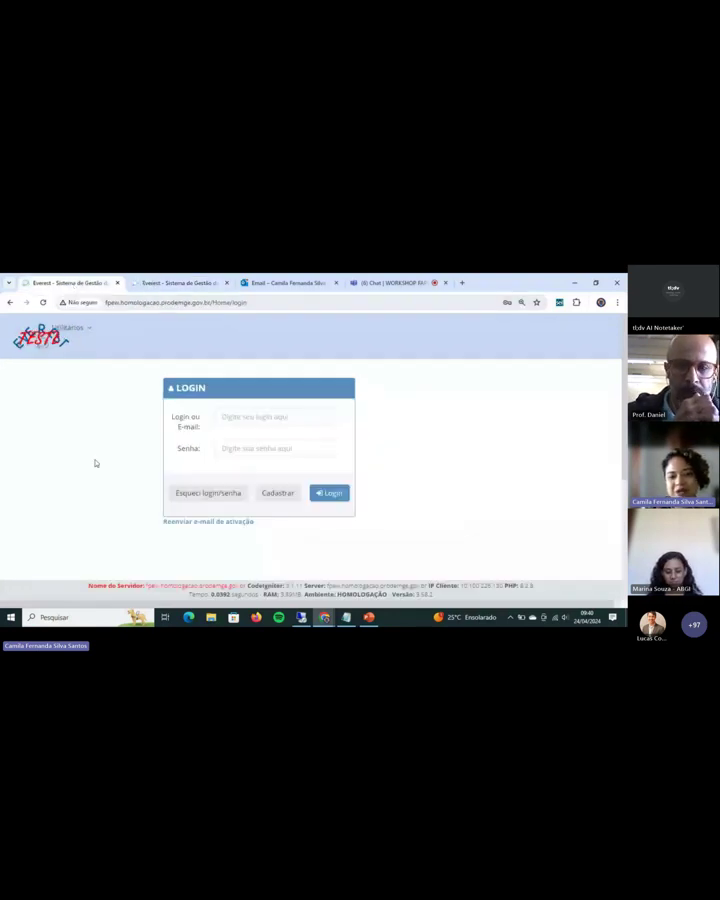
click(272, 496)
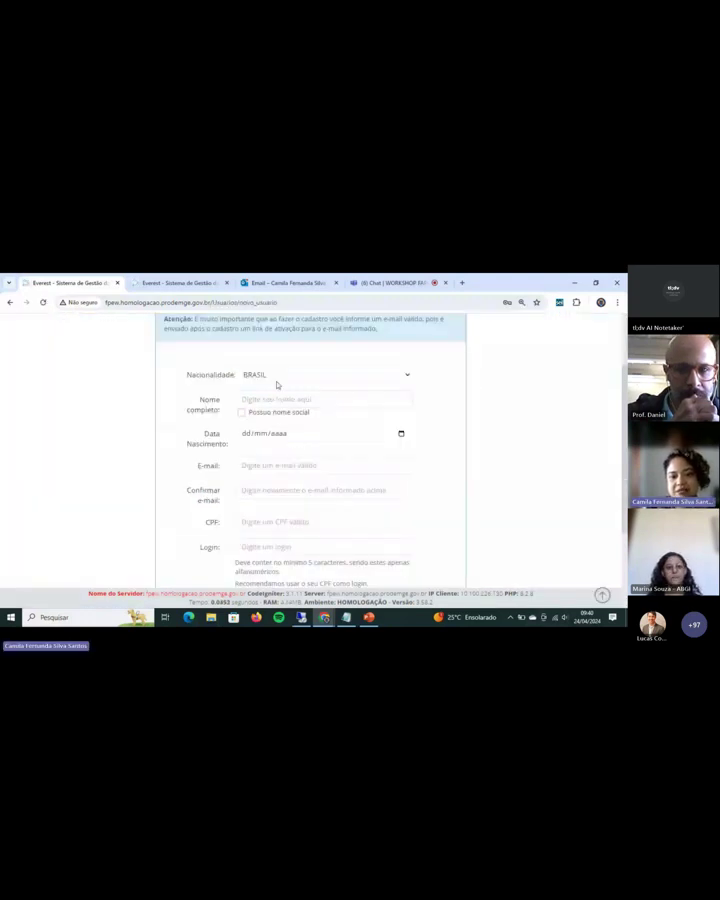
click(268, 400)
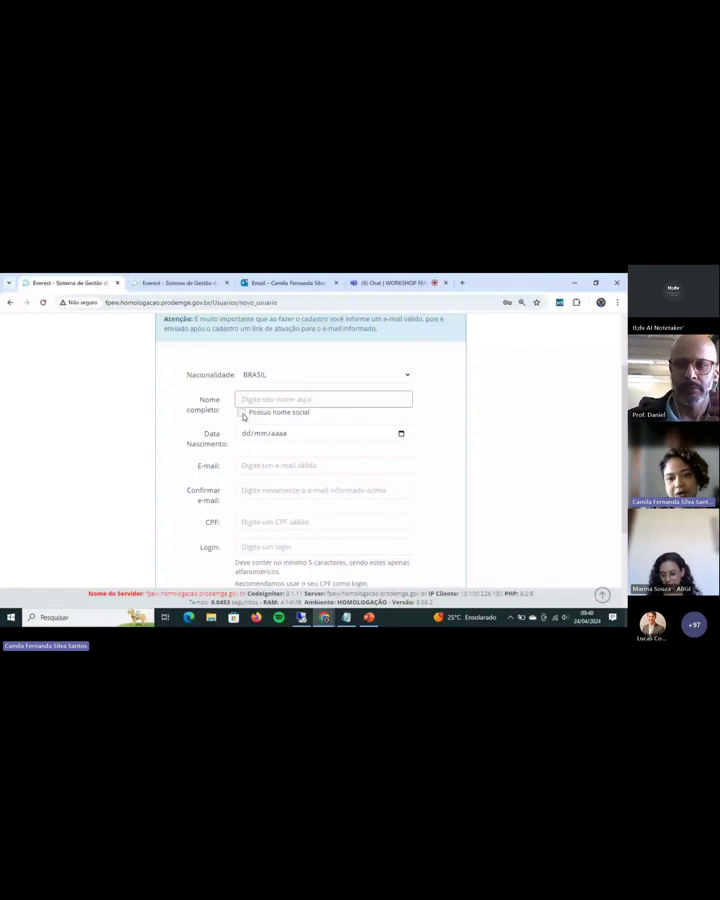
click(242, 413)
scroll(311, 471, down, 3)
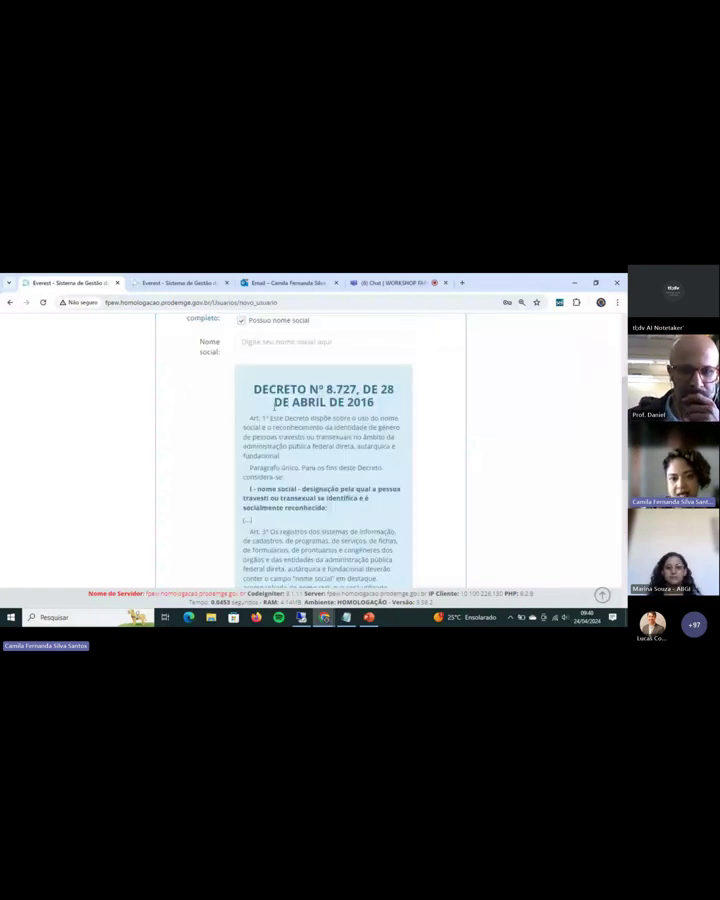
drag(274, 405, 386, 457)
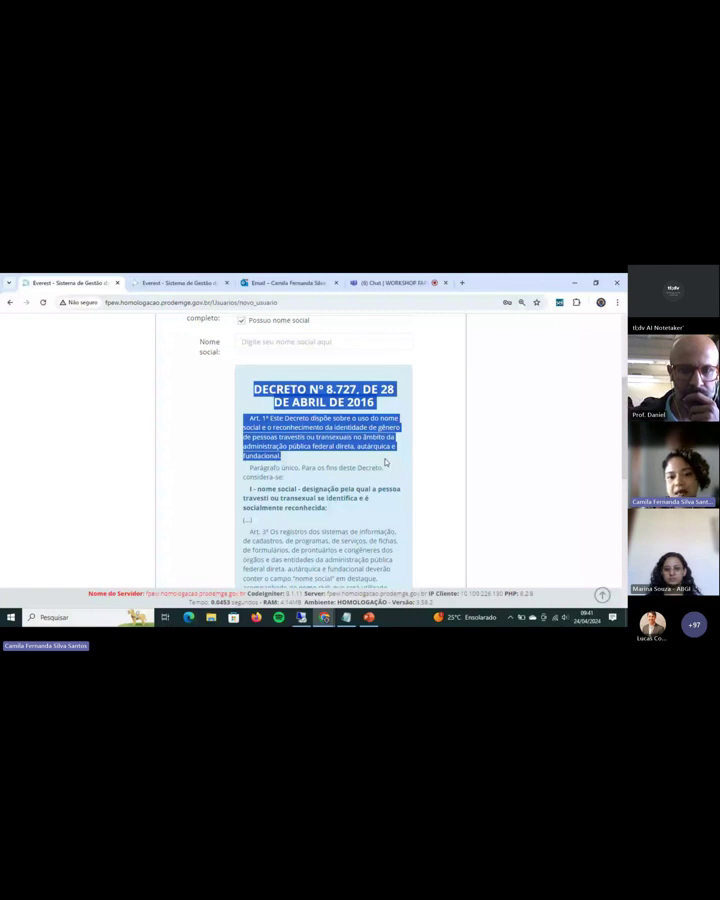
click(350, 467)
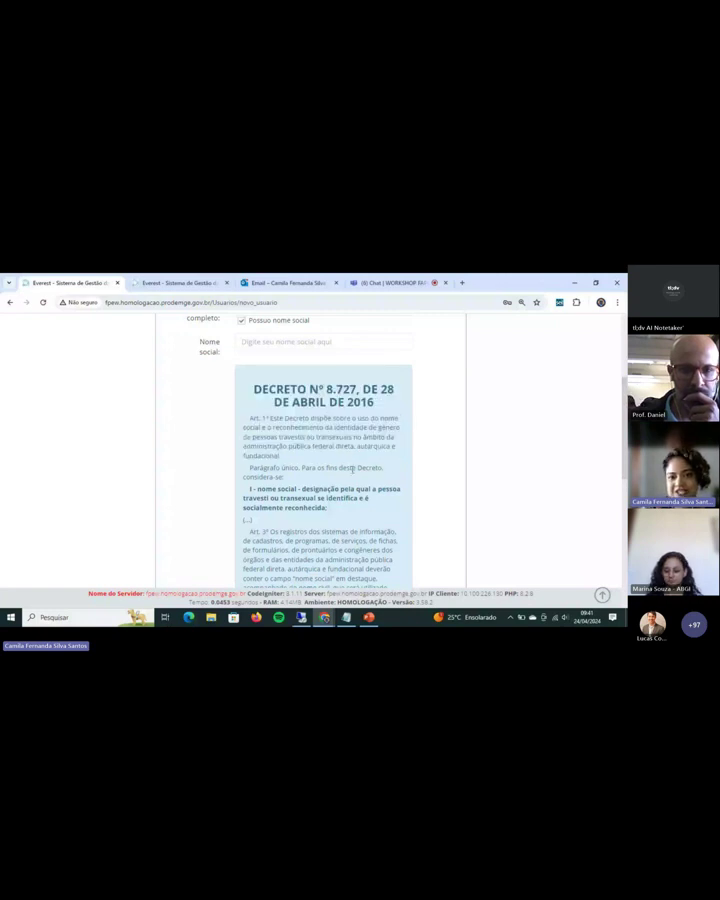
key(Tab)
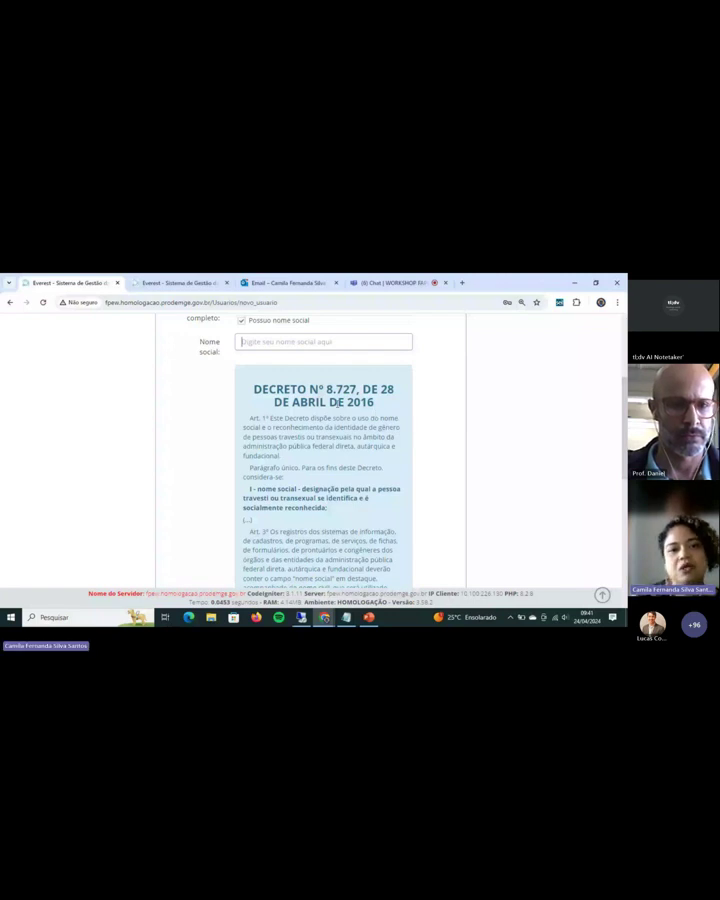
click(300, 320)
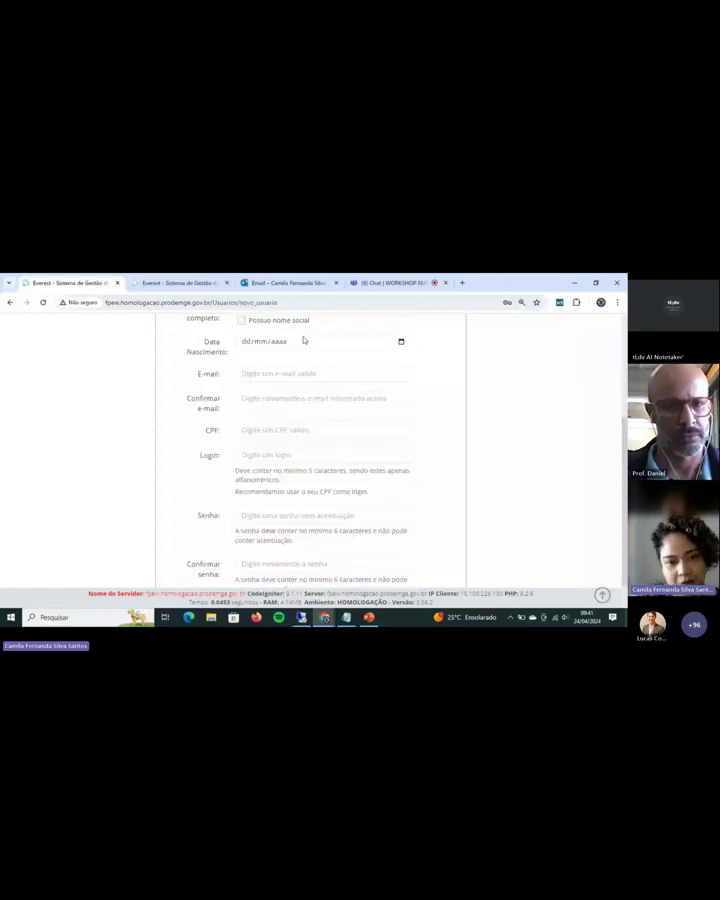
scroll(303, 340, up, 2)
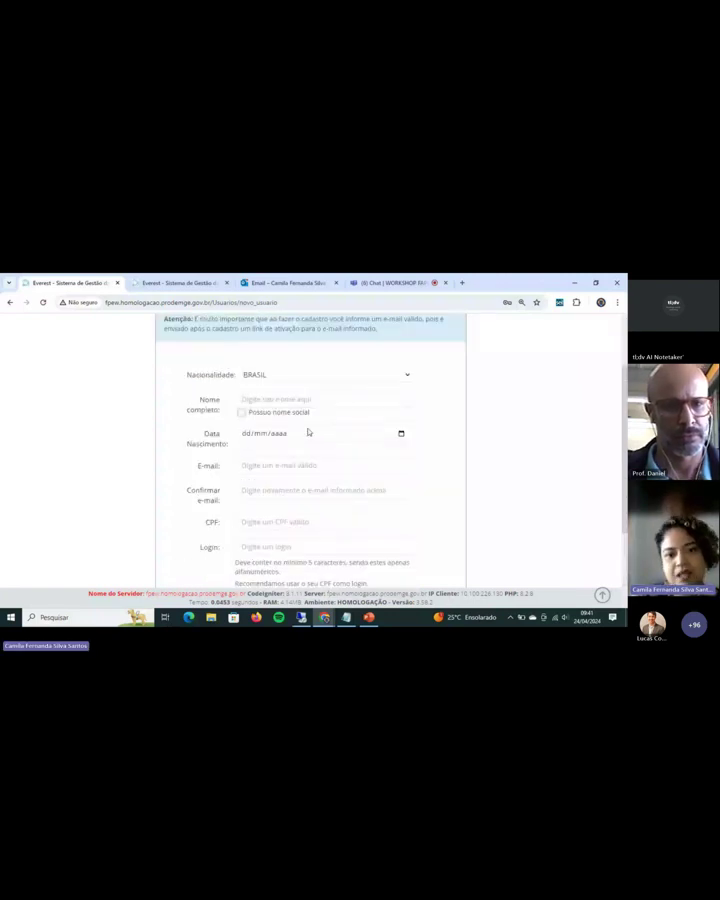
click(265, 466)
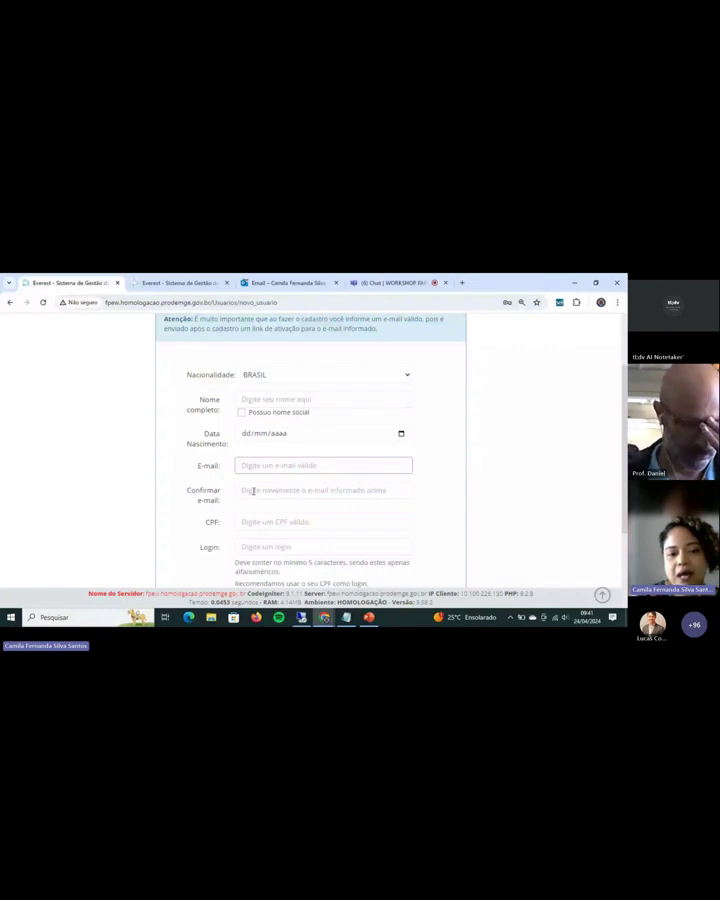
click(253, 491)
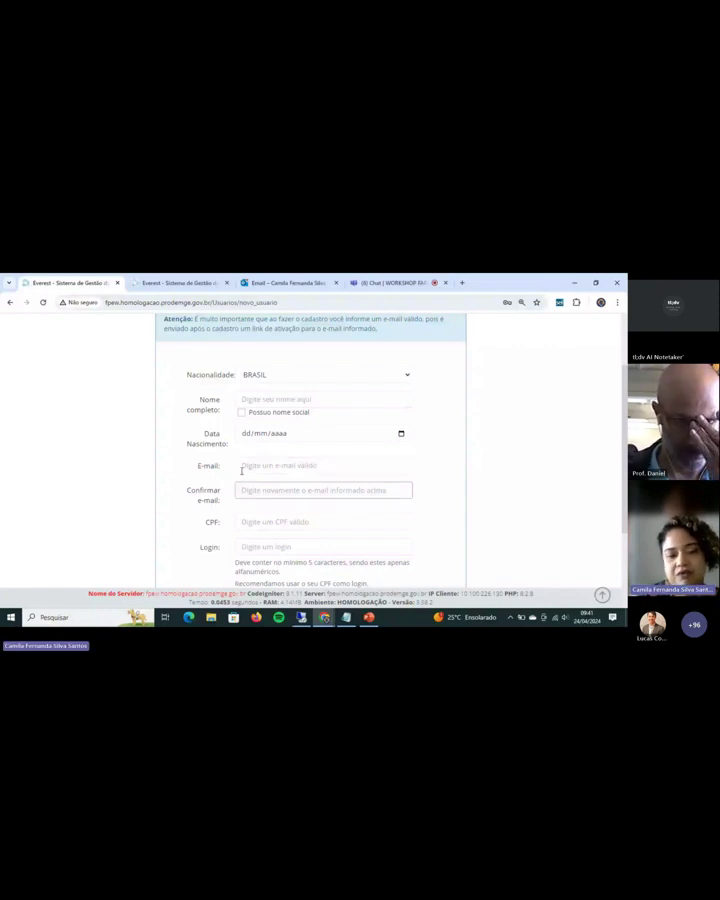
scroll(186, 477, down, 1)
scroll(186, 477, down, 1)
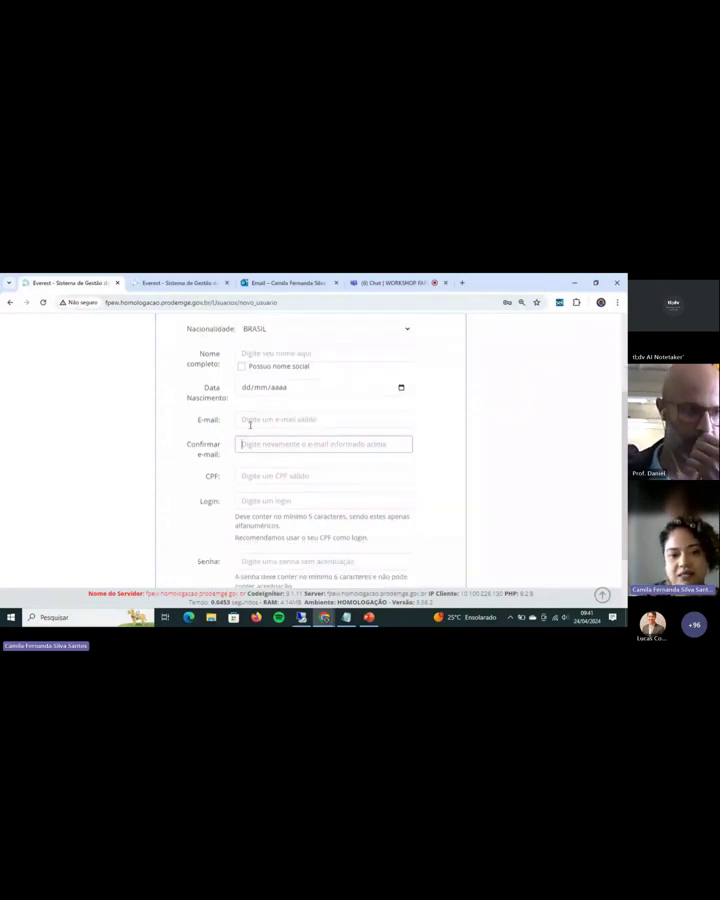
click(250, 422)
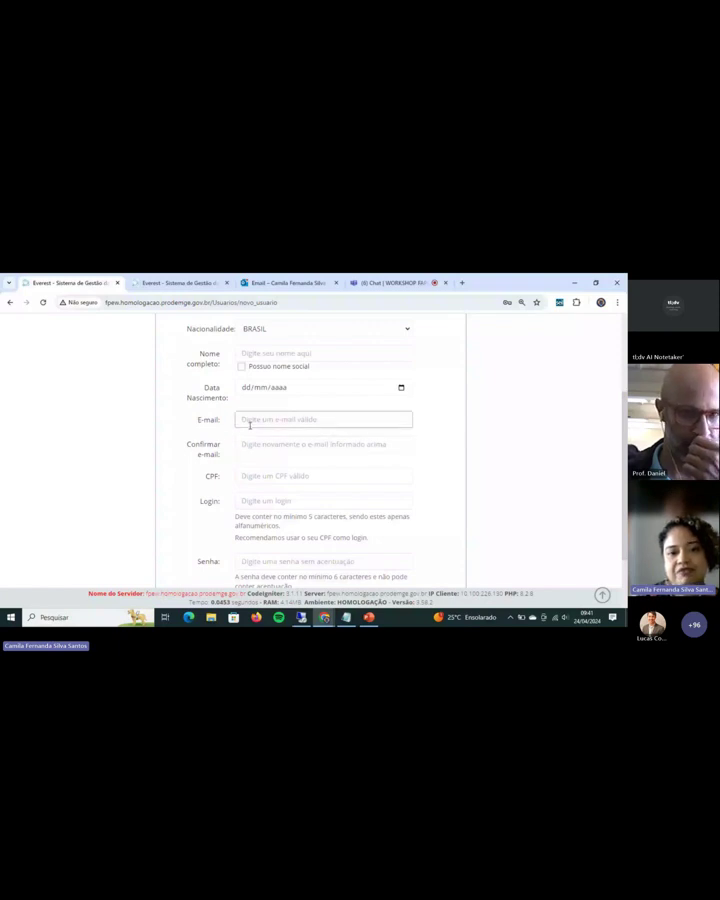
click(245, 444)
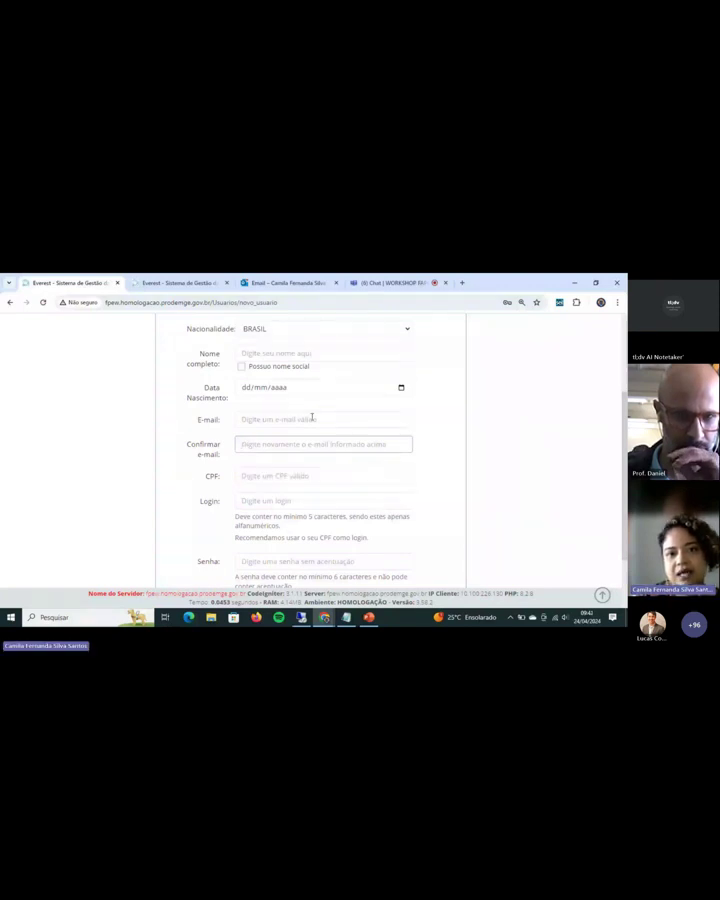
scroll(312, 420, up, 3)
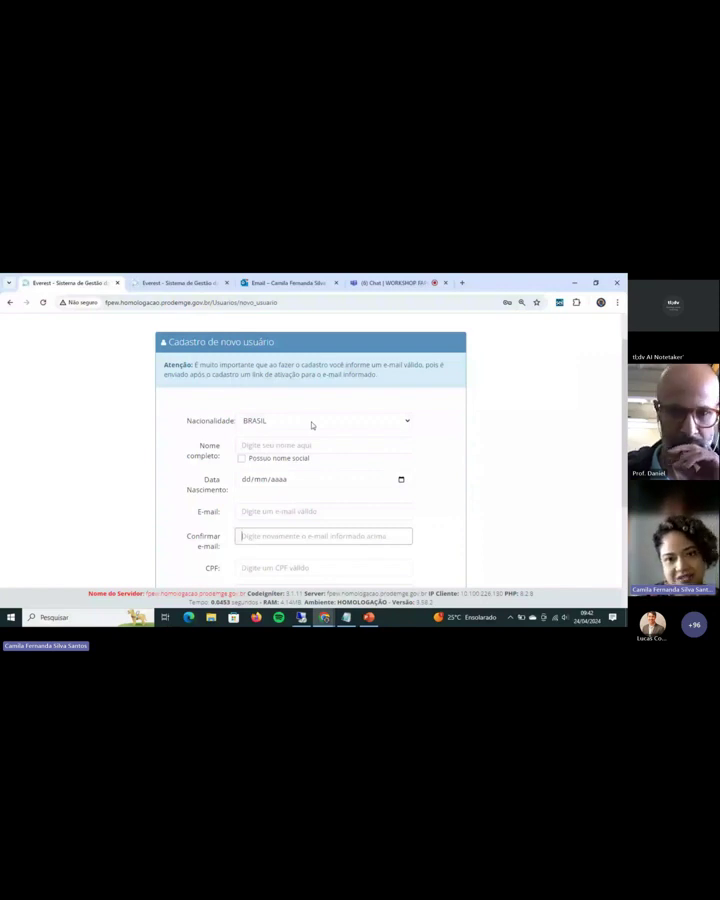
scroll(311, 425, down, 2)
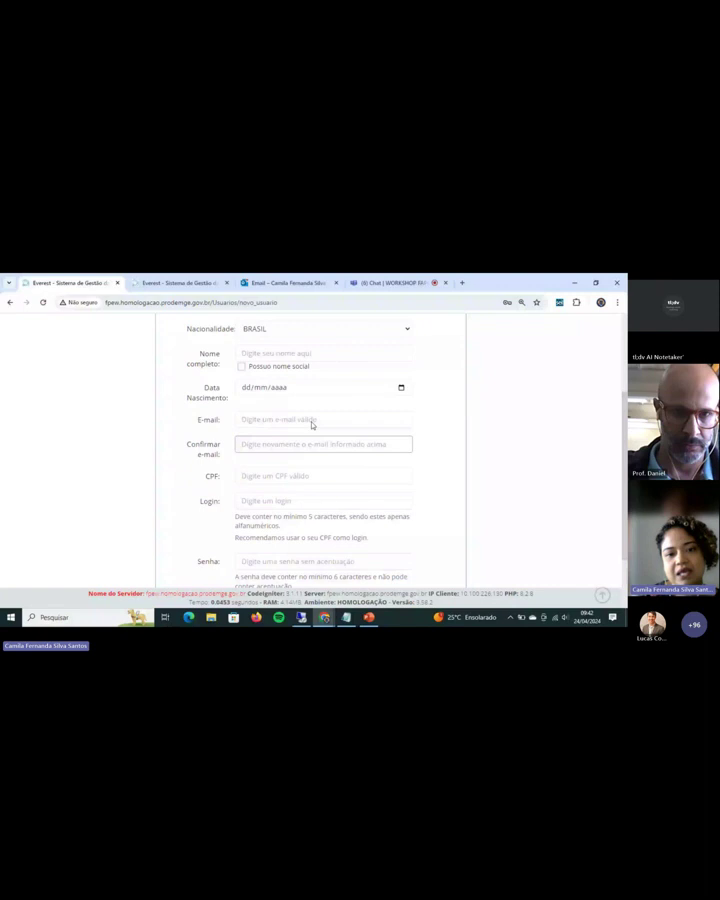
click(254, 429)
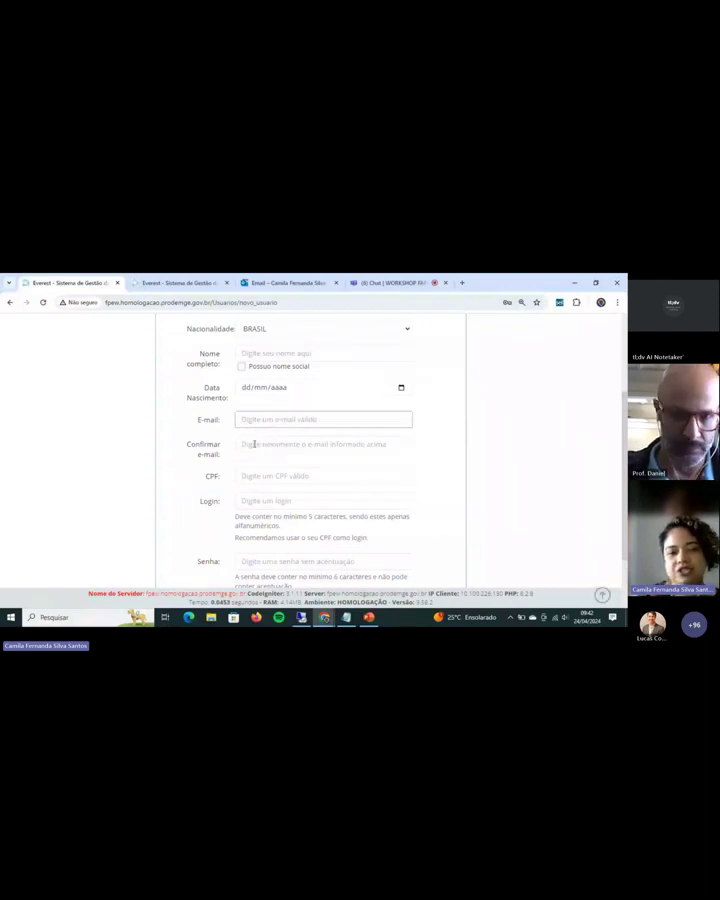
click(254, 444)
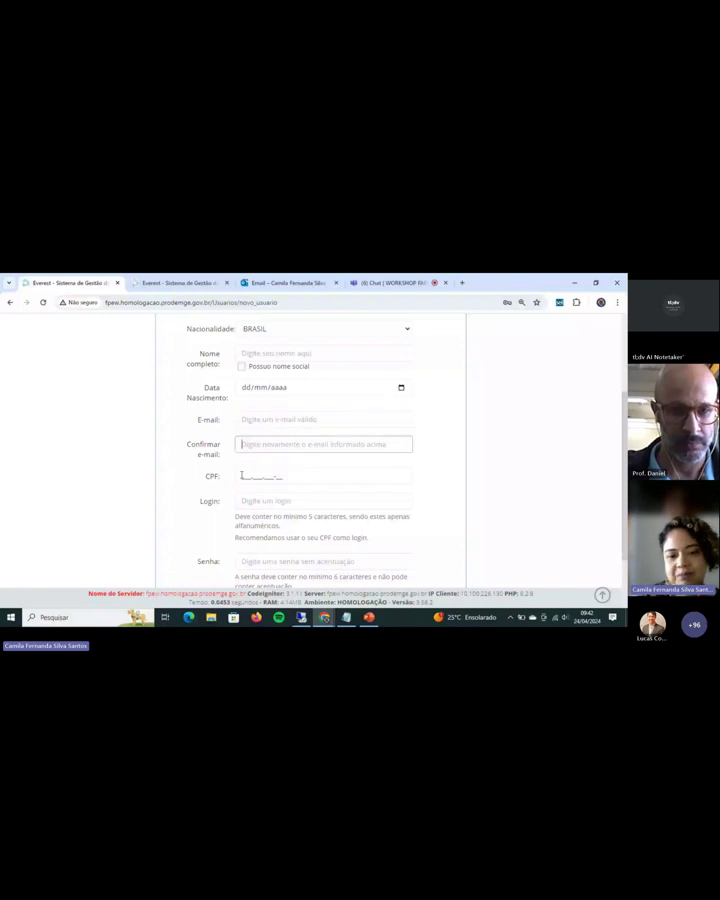
click(245, 477)
drag(274, 477, 287, 475)
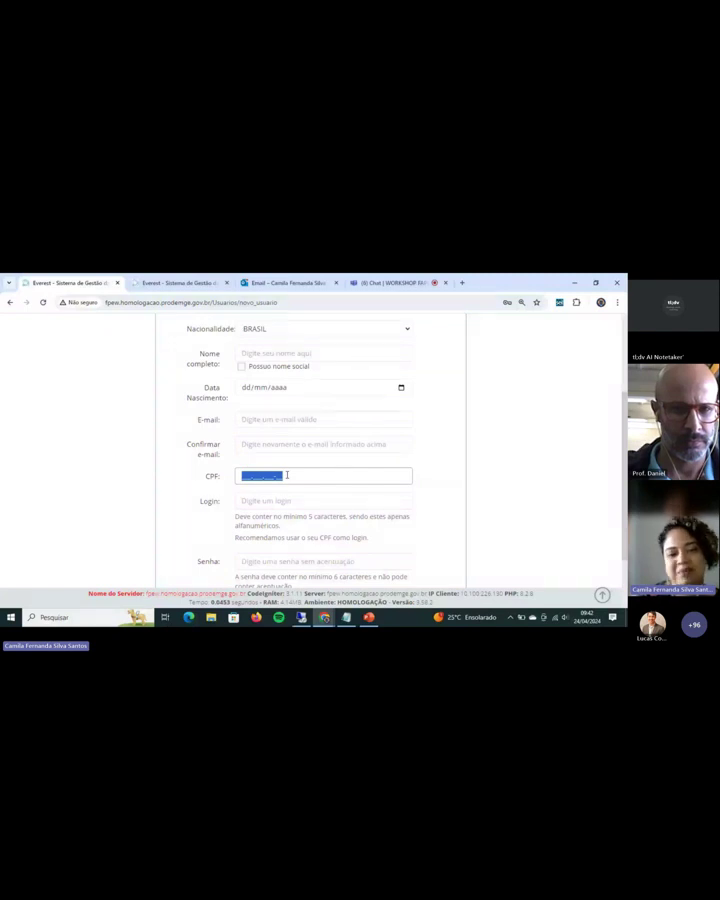
click(253, 499)
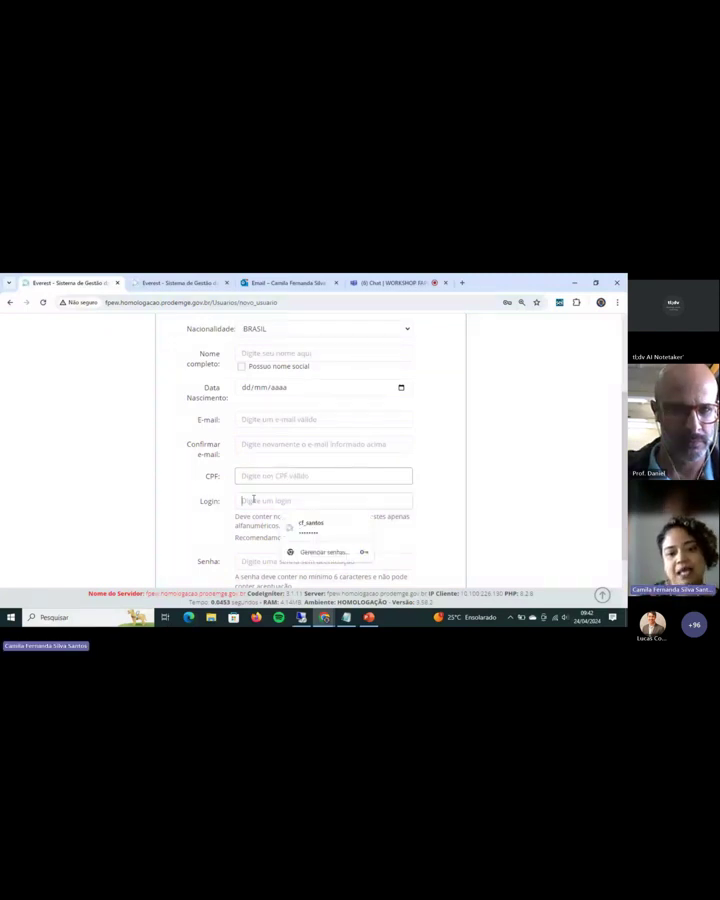
click(193, 513)
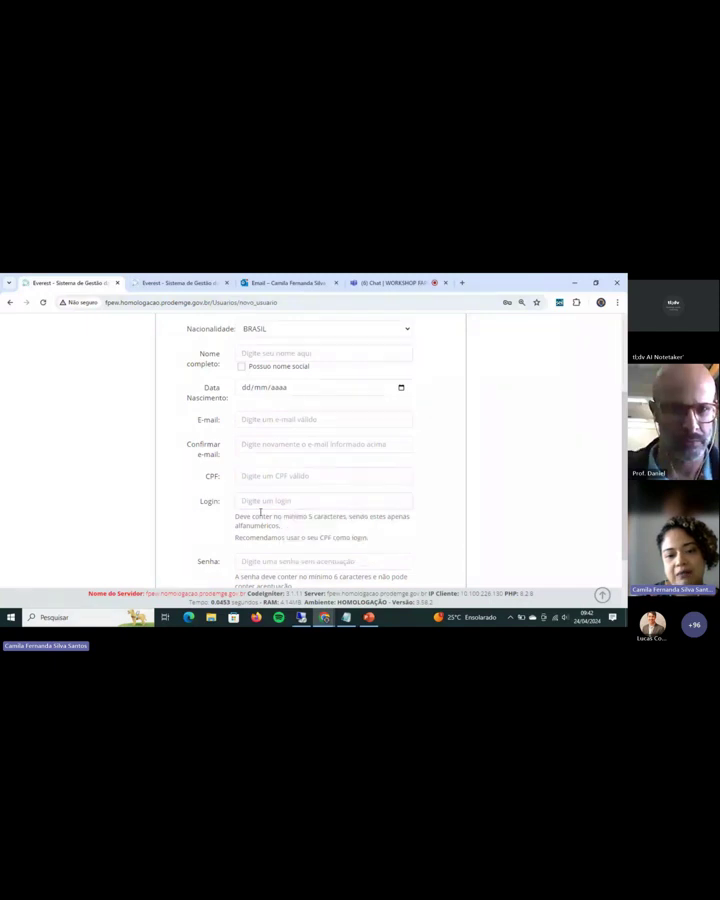
scroll(304, 512, down, 1)
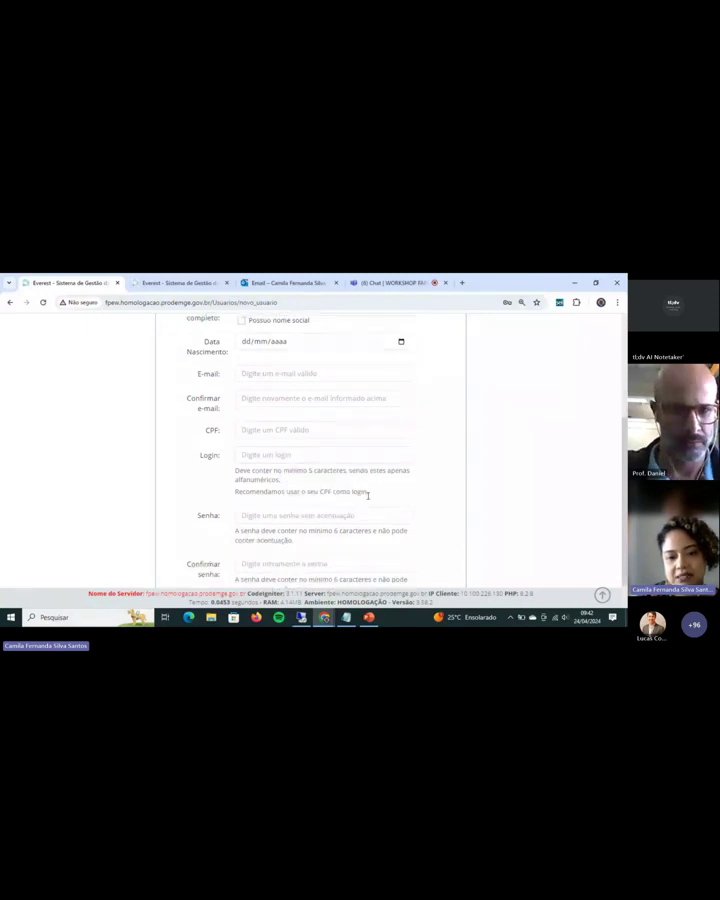
drag(368, 495, 236, 491)
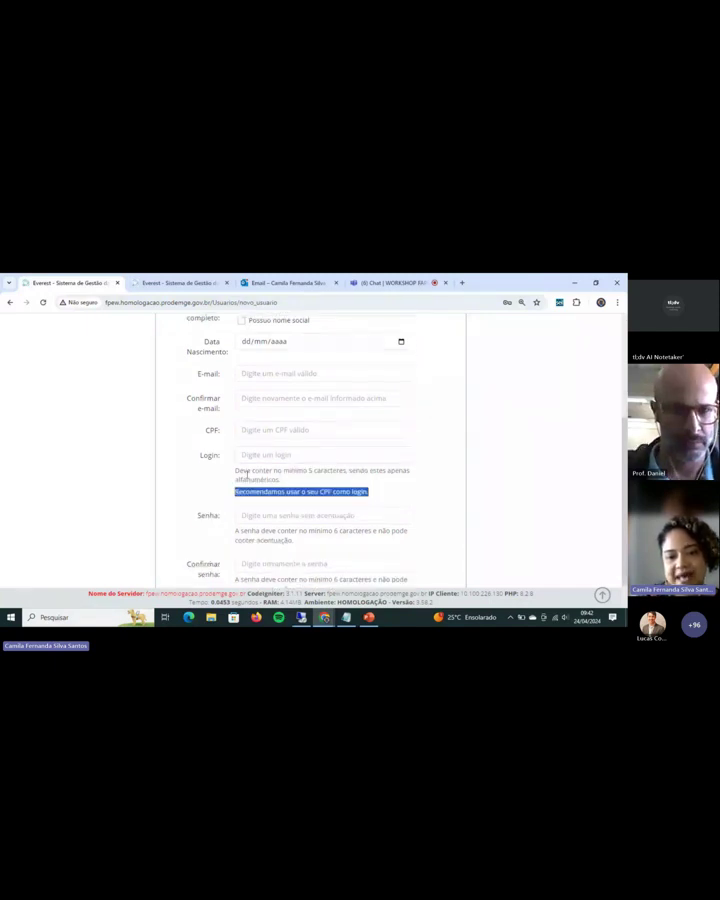
click(242, 455)
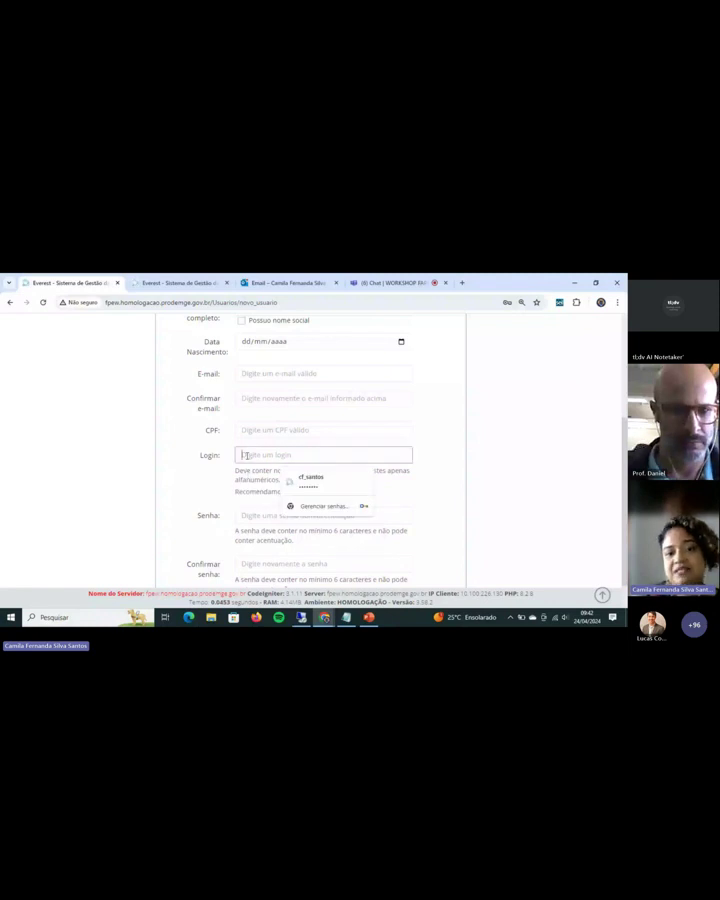
click(213, 489)
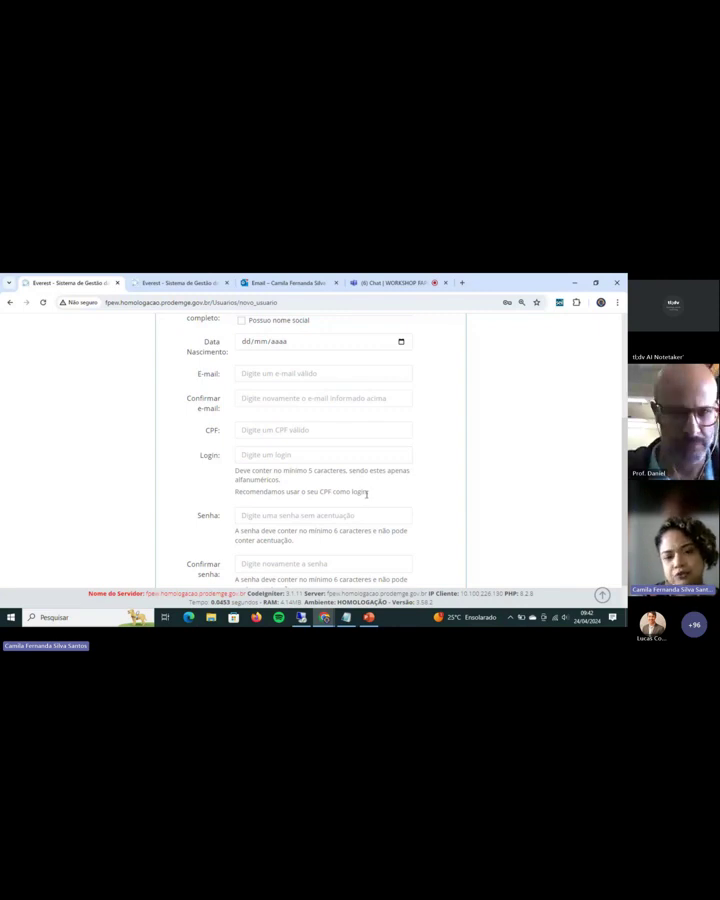
drag(367, 493, 237, 501)
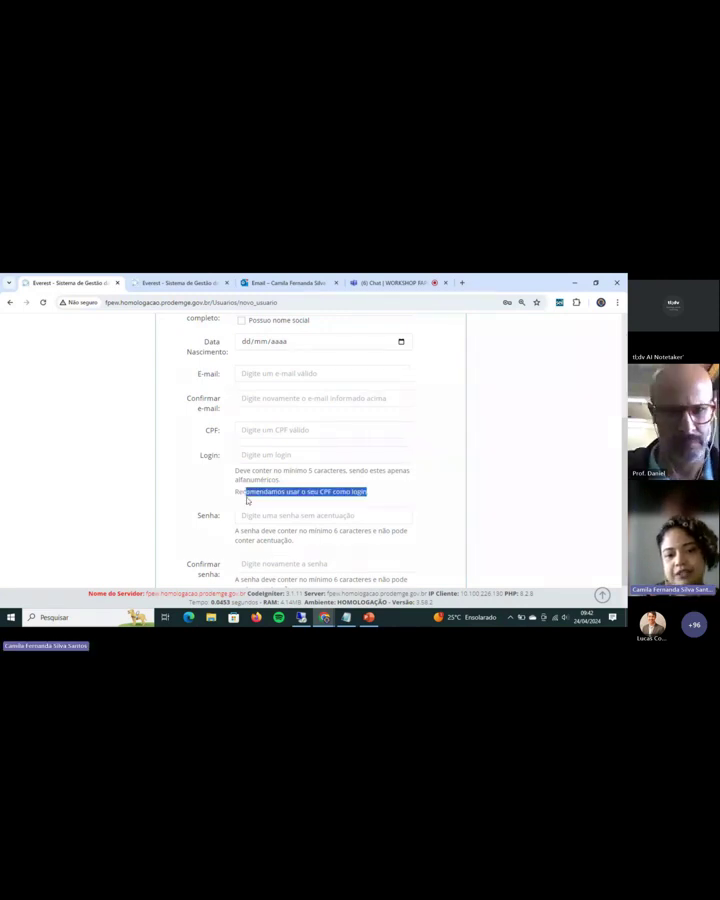
click(237, 501)
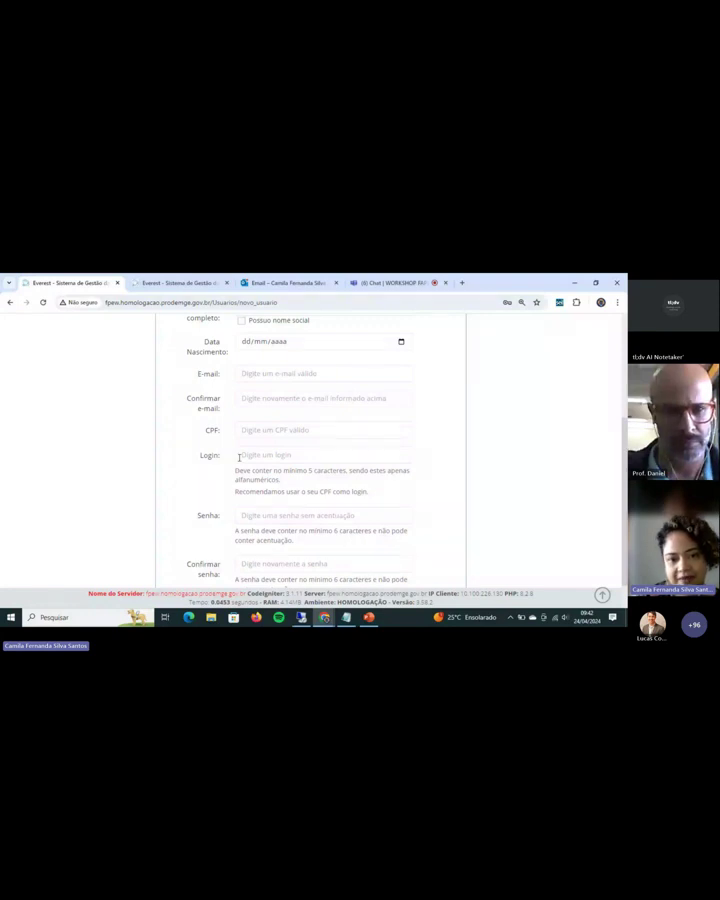
scroll(238, 457, down, 1)
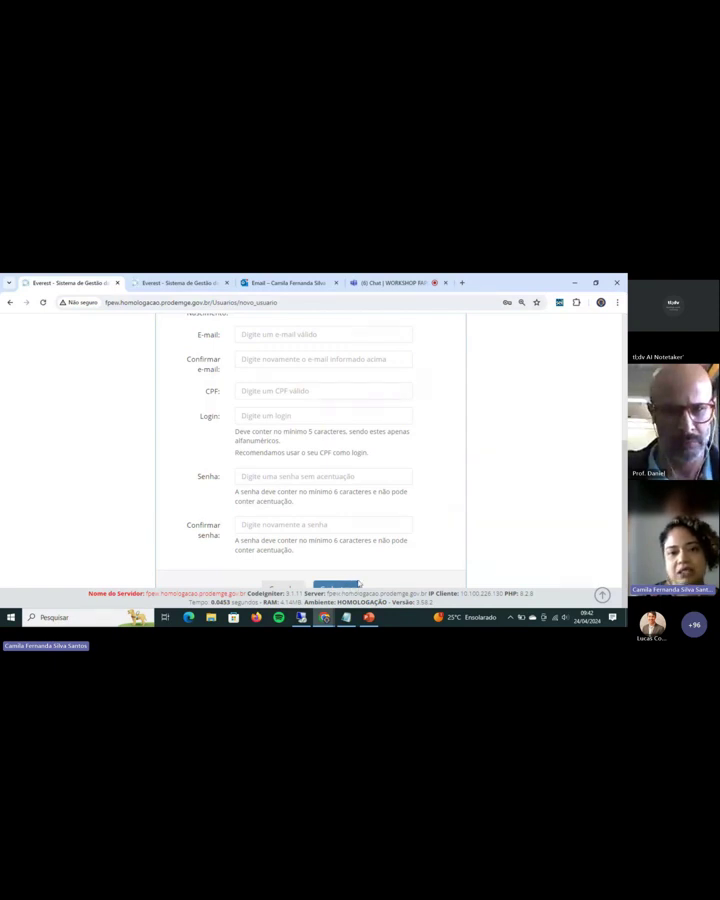
scroll(394, 538, up, 5)
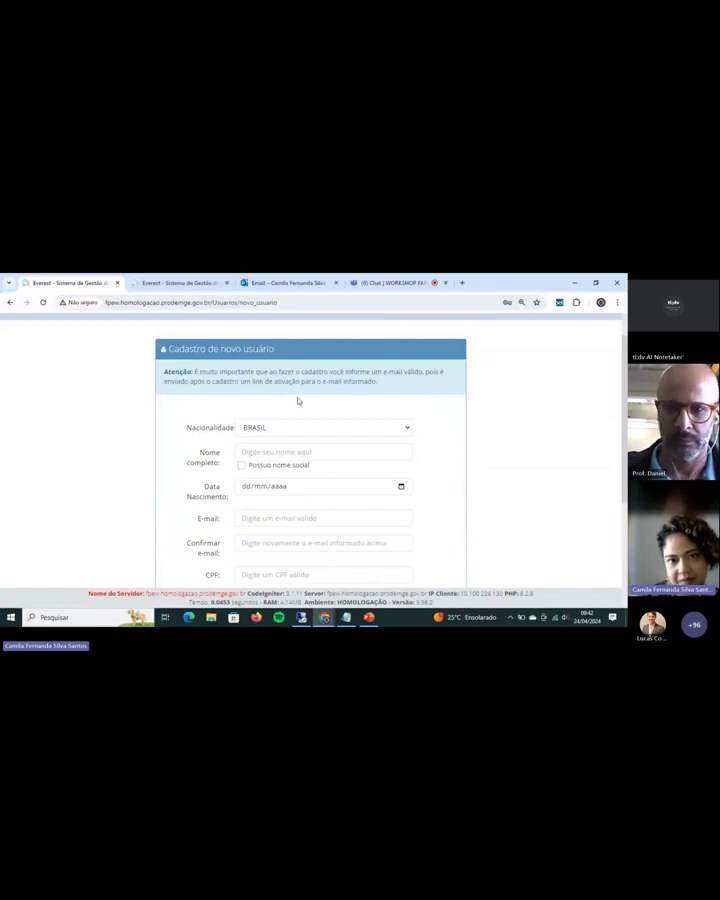
scroll(311, 416, down, 2)
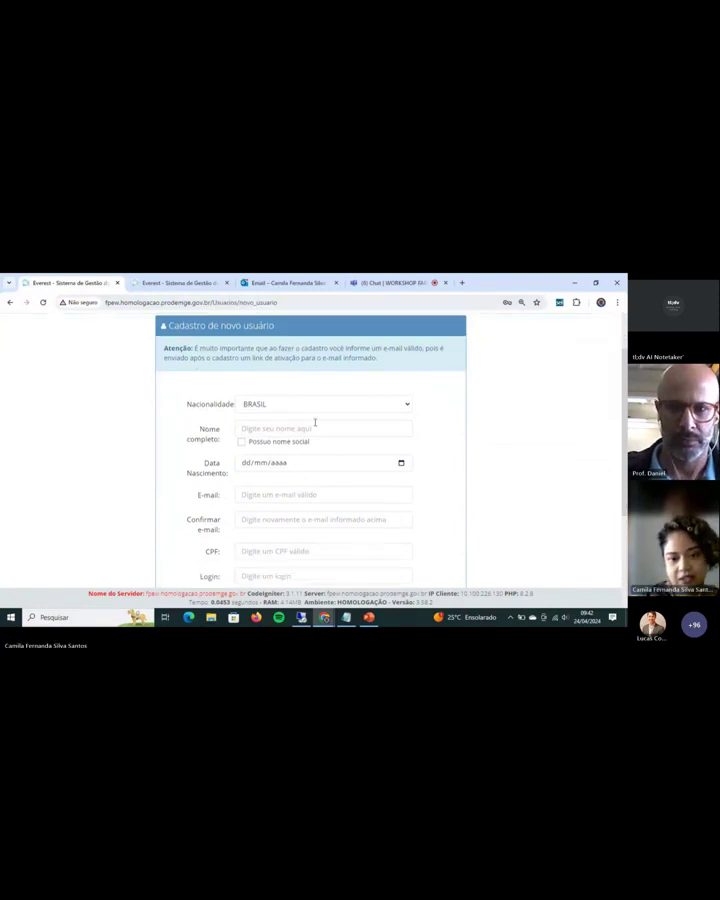
scroll(315, 423, down, 2)
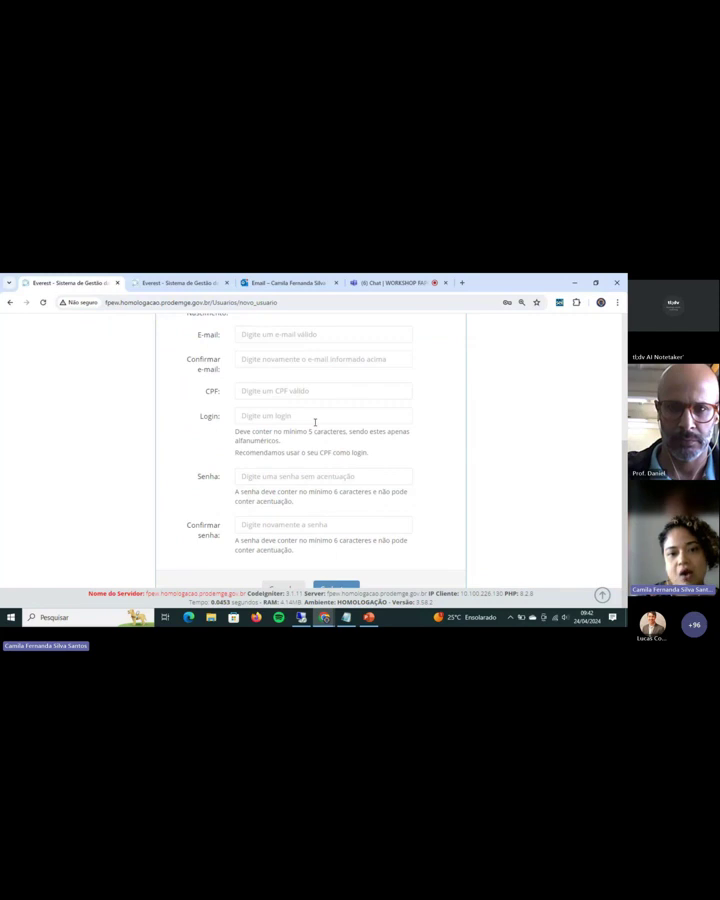
scroll(315, 423, up, 2)
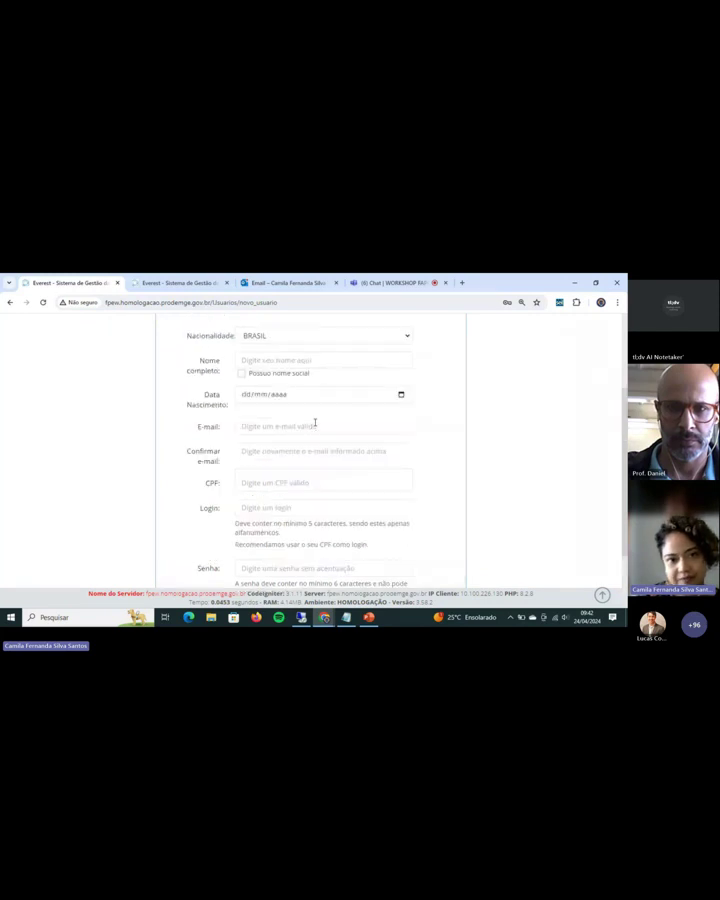
scroll(315, 423, up, 1)
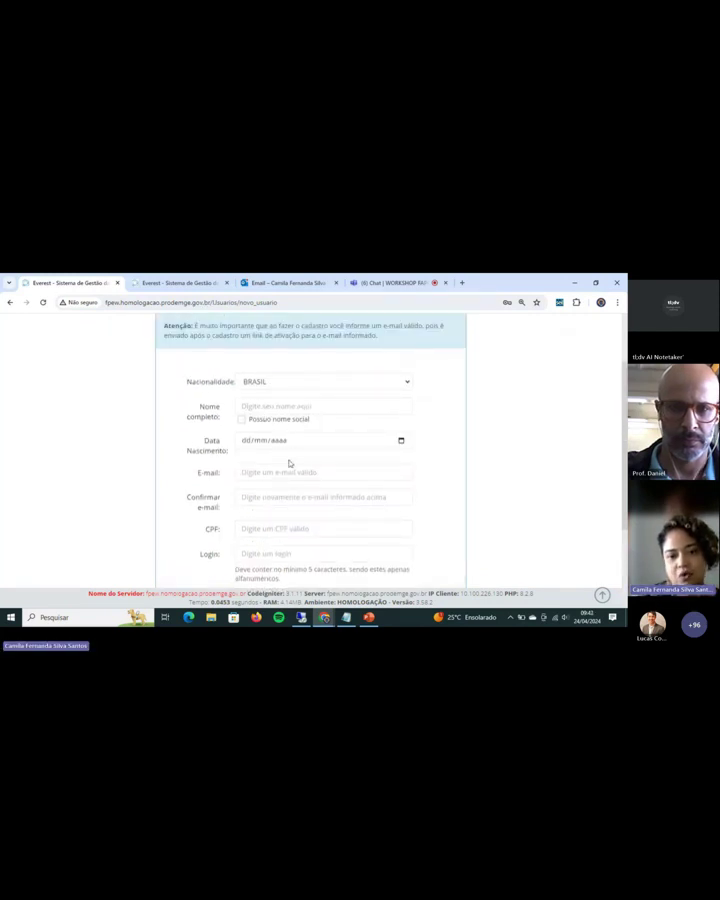
scroll(290, 463, down, 2)
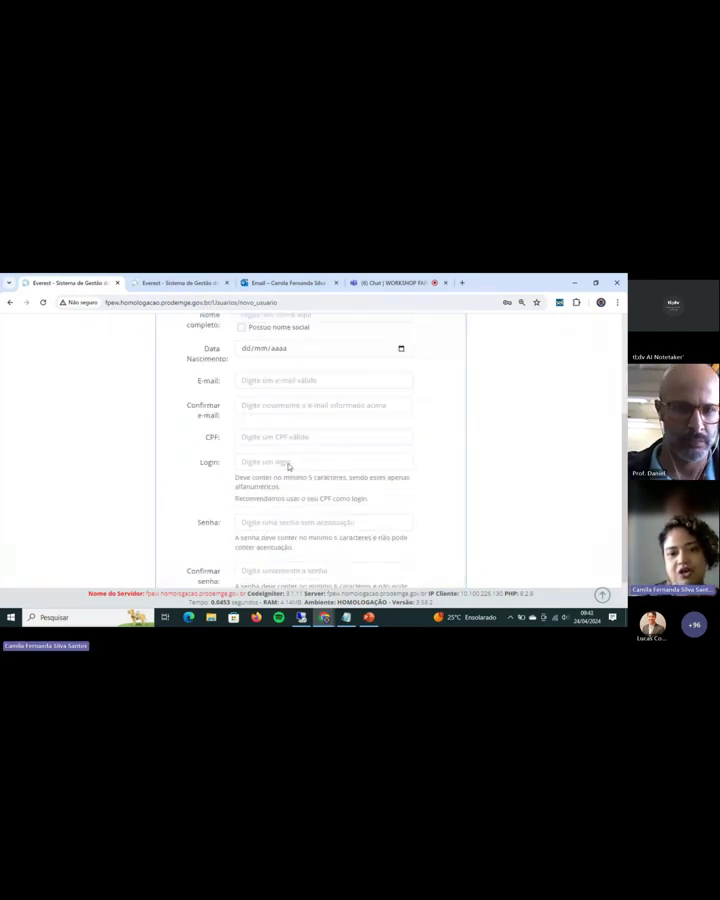
click(251, 380)
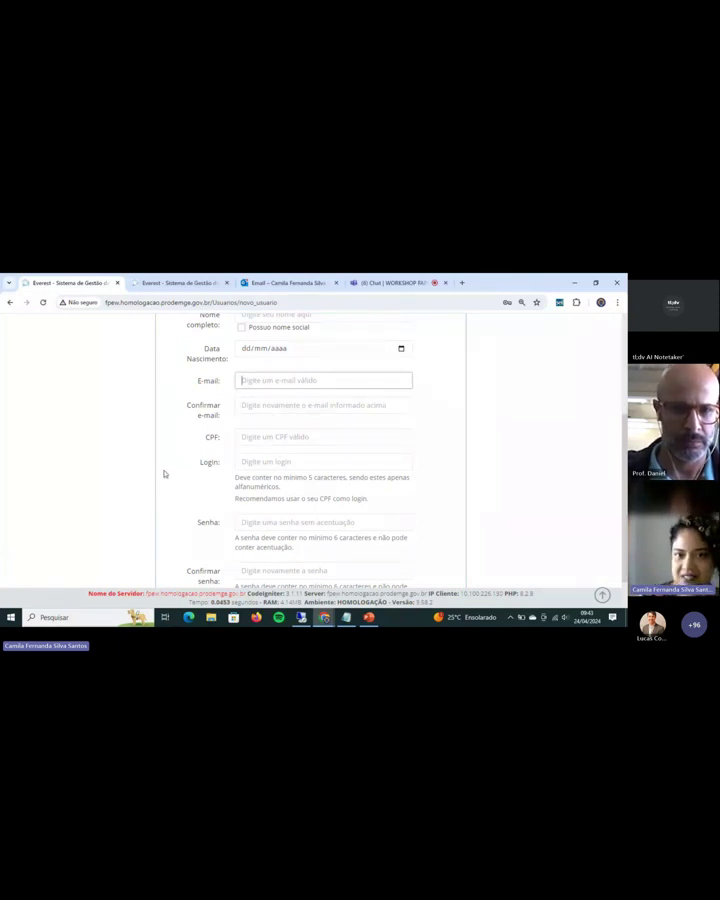
scroll(165, 474, down, 1)
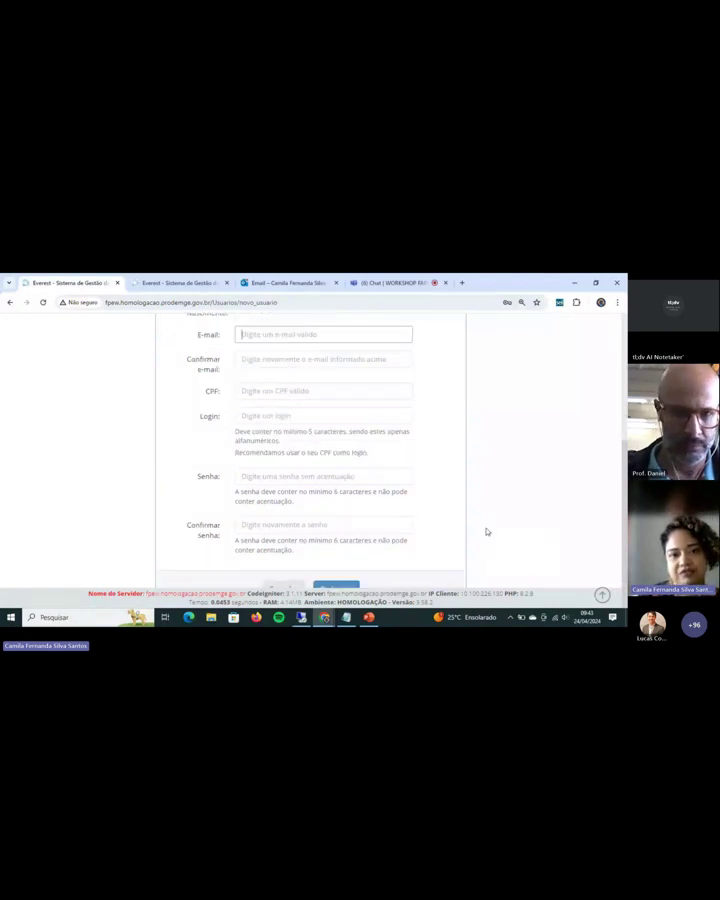
scroll(313, 469, up, 5)
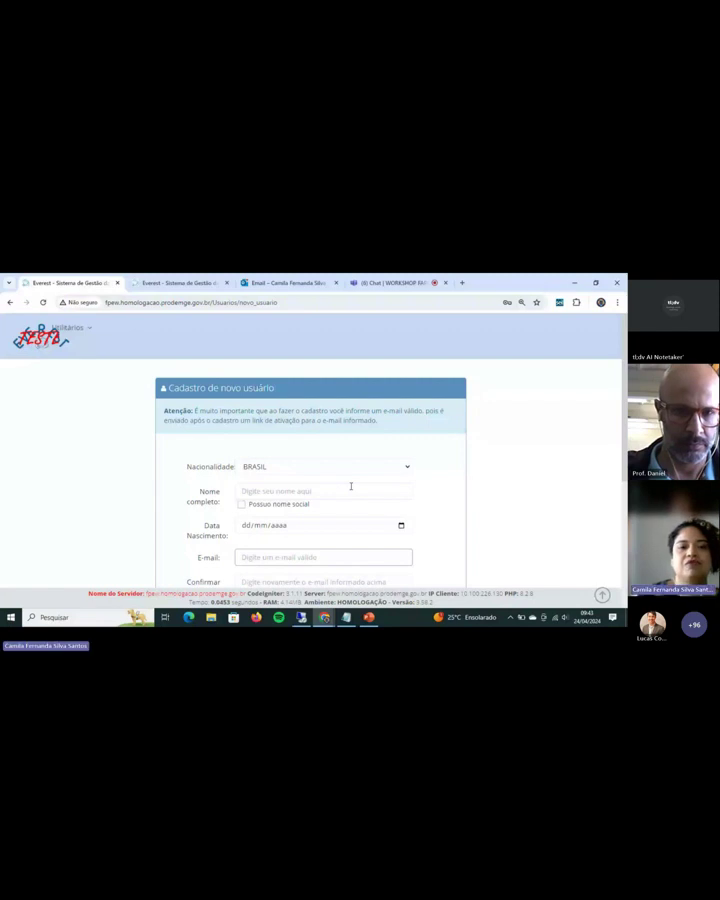
Step: Log in to production Everest with the saved credentials under ADM - Administrador
click(188, 285)
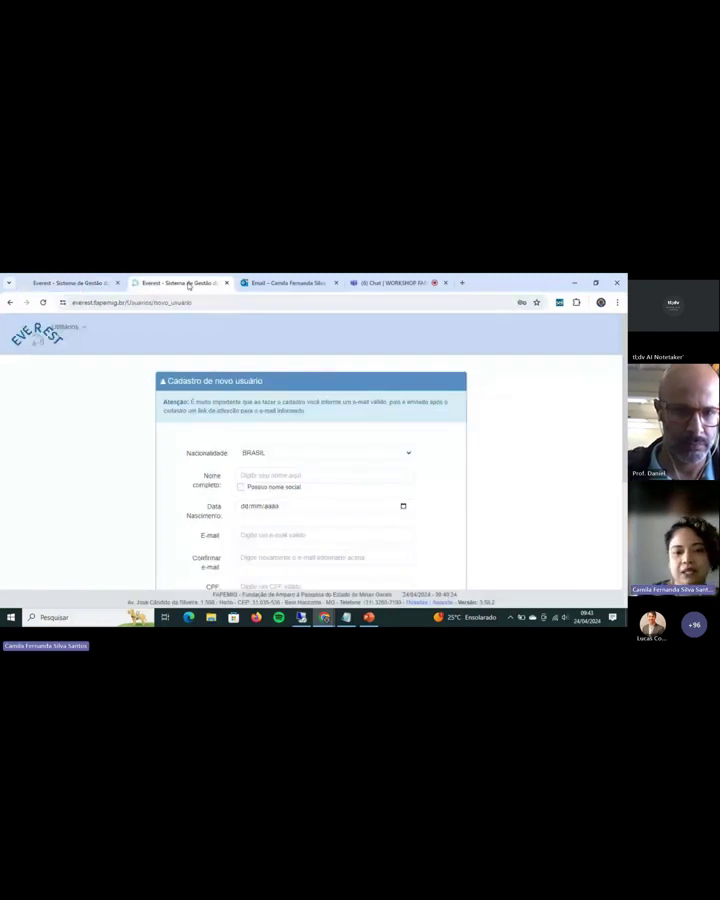
click(68, 327)
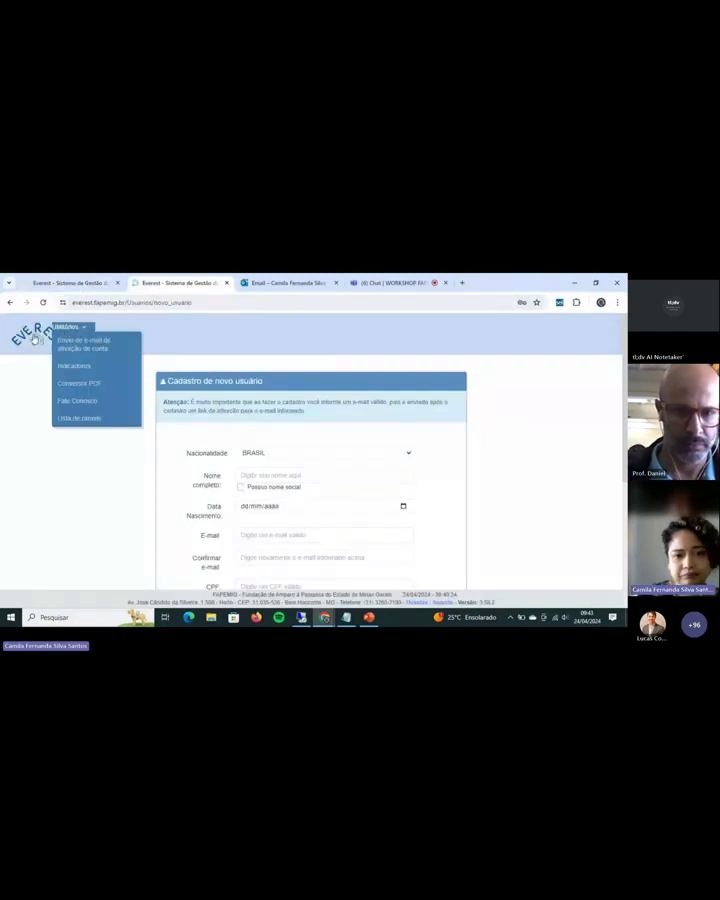
click(35, 338)
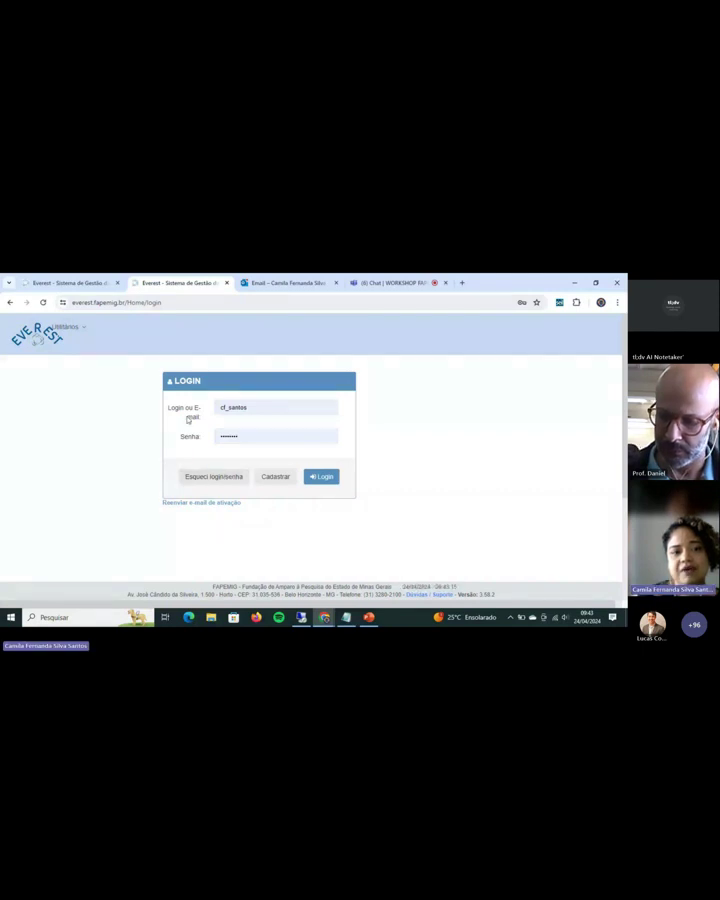
click(322, 478)
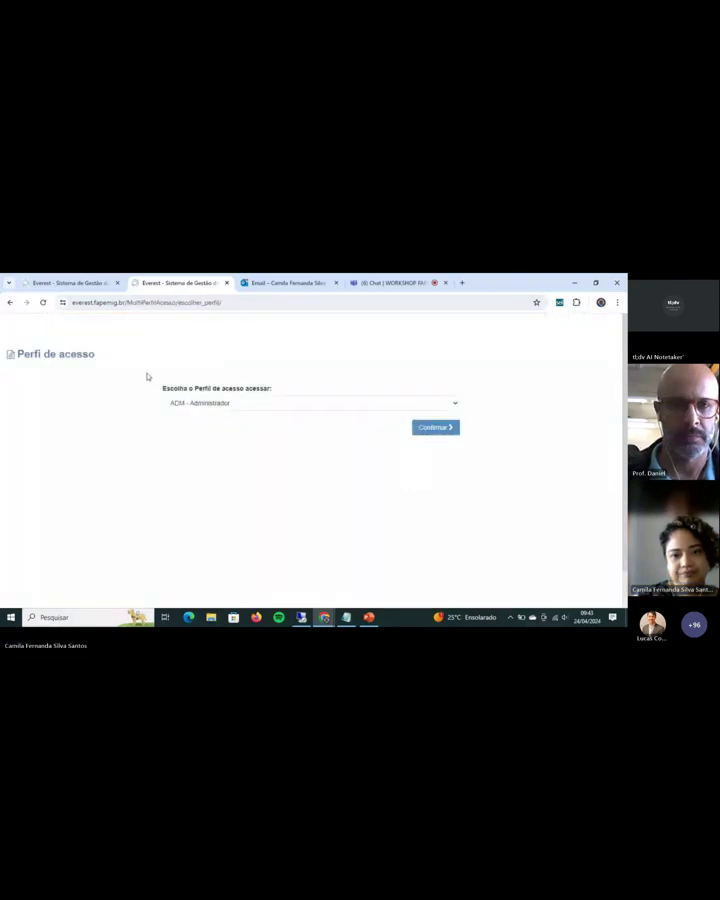
click(428, 426)
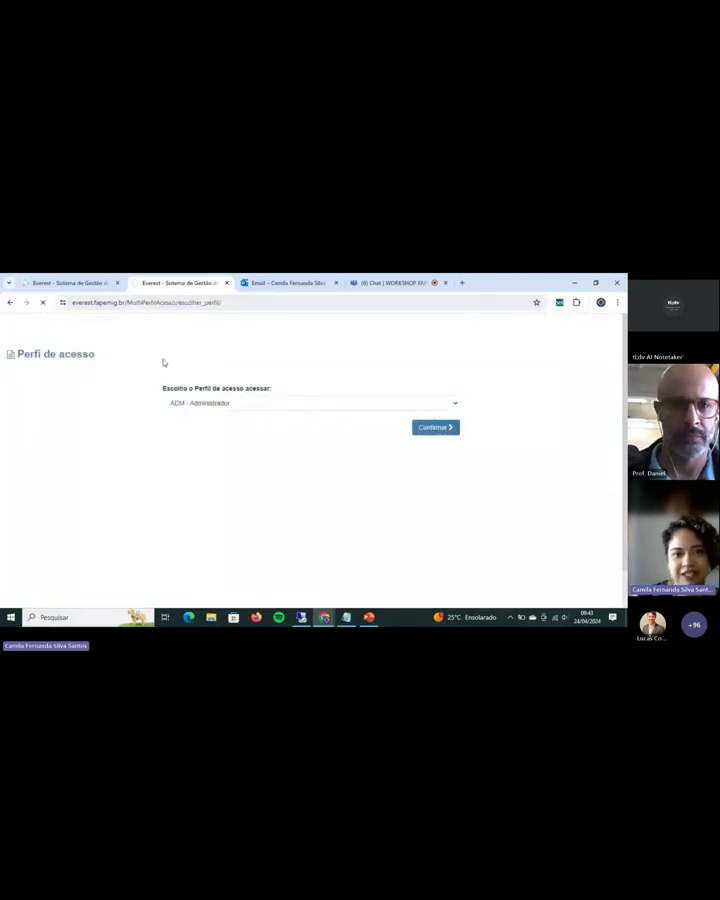
Step: Log in to the test environment with the saved credentials under the ADM - Administrador profile
mouse_move(155, 345)
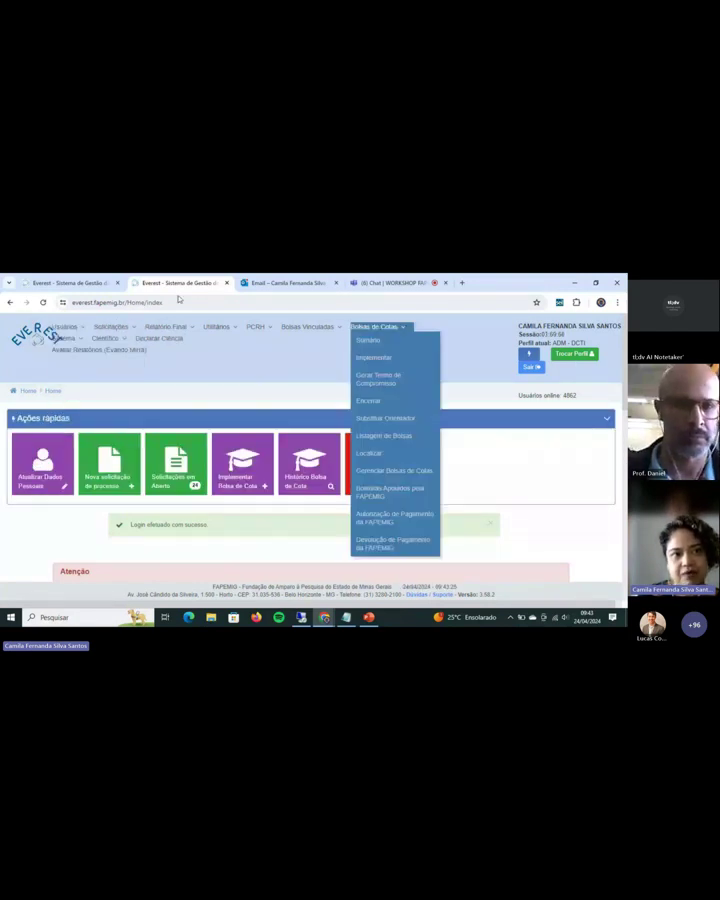
click(65, 283)
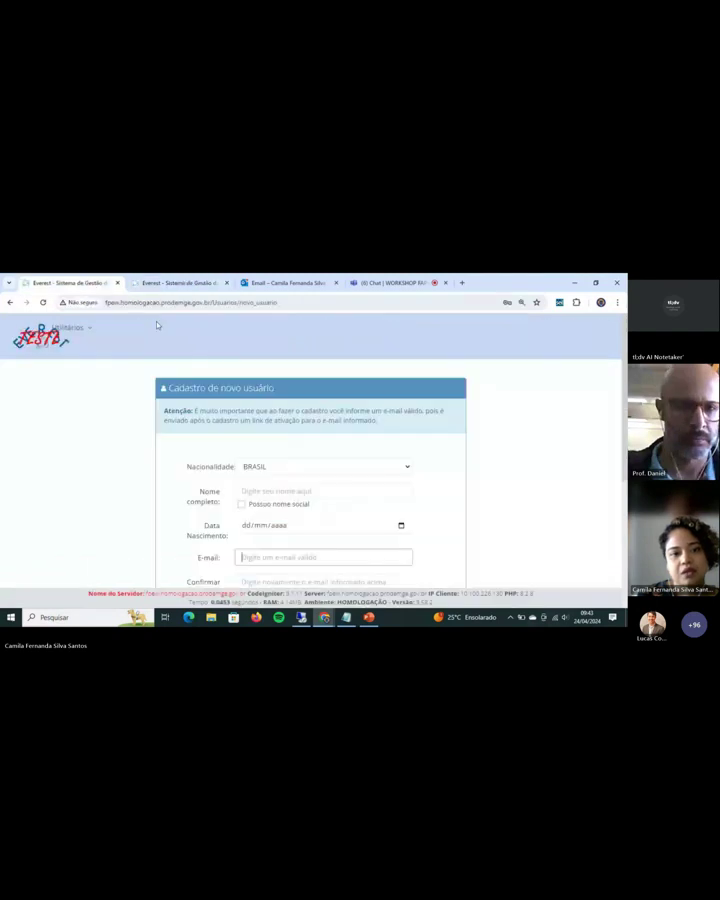
click(47, 343)
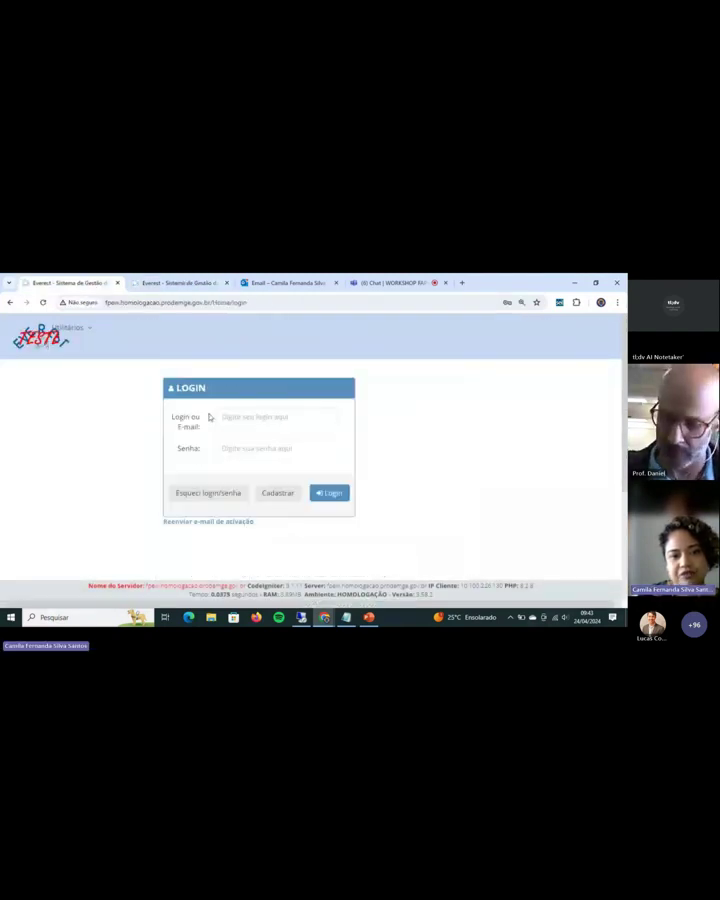
click(265, 448)
click(290, 442)
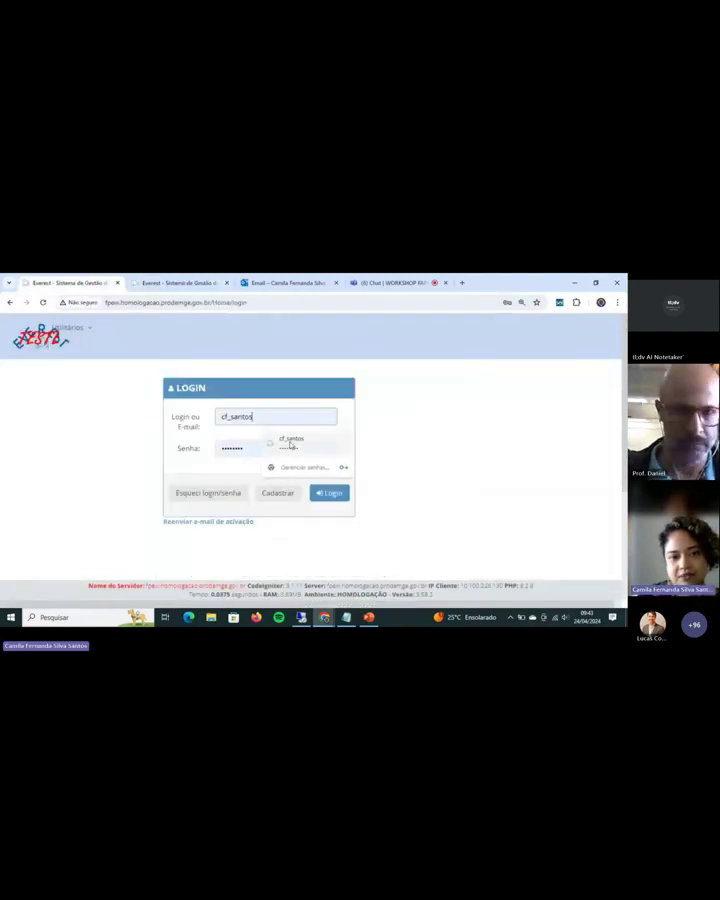
click(330, 492)
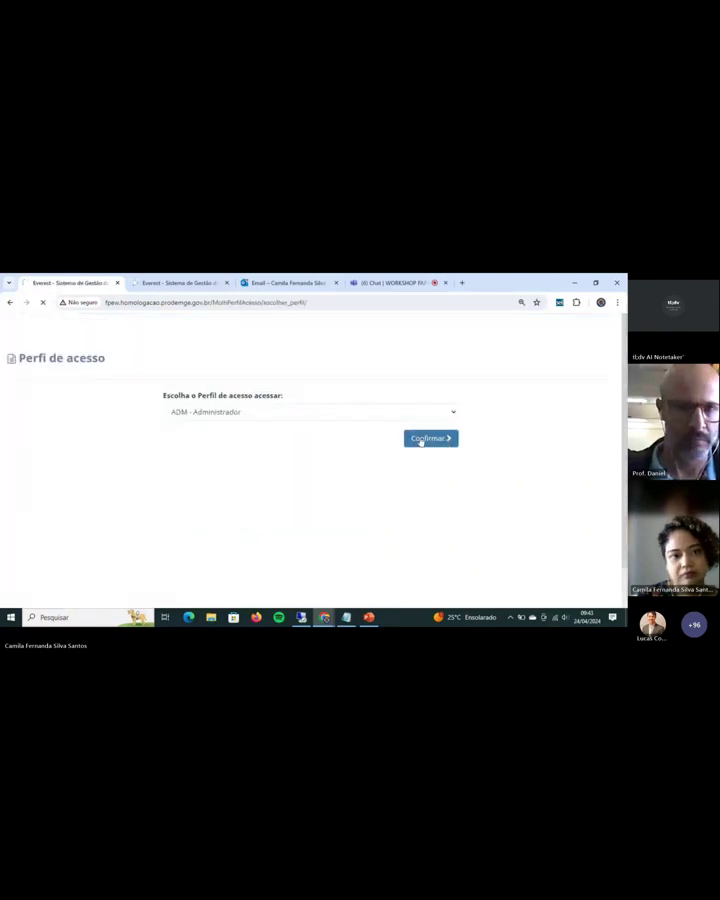
click(418, 438)
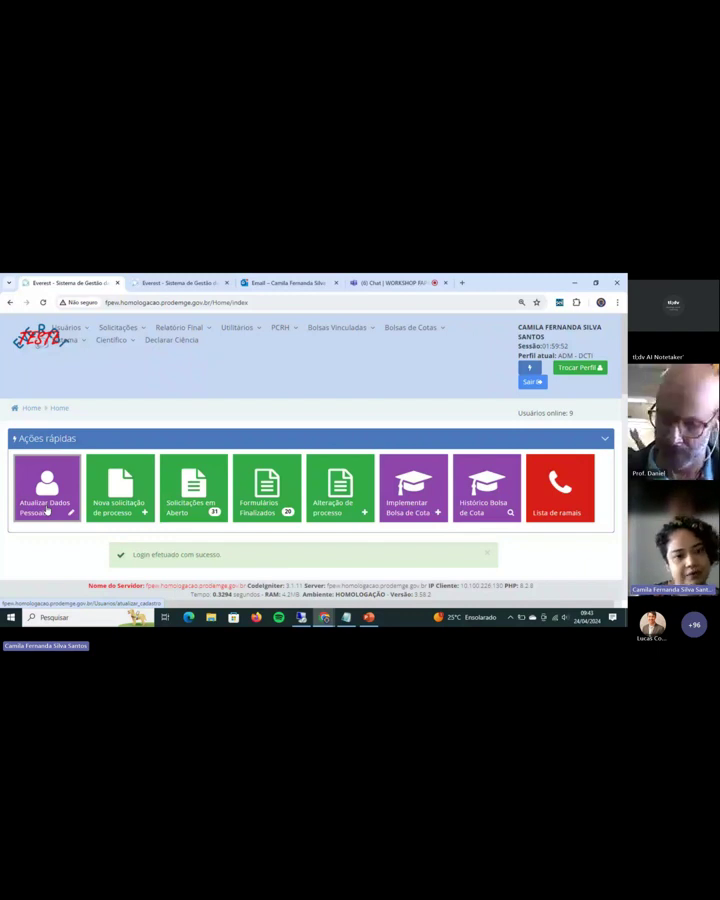
Step: Open Atualizar Dados Pessoais, review the Naturalidade birthplace fields, then show the Dados Pessoais section
click(46, 509)
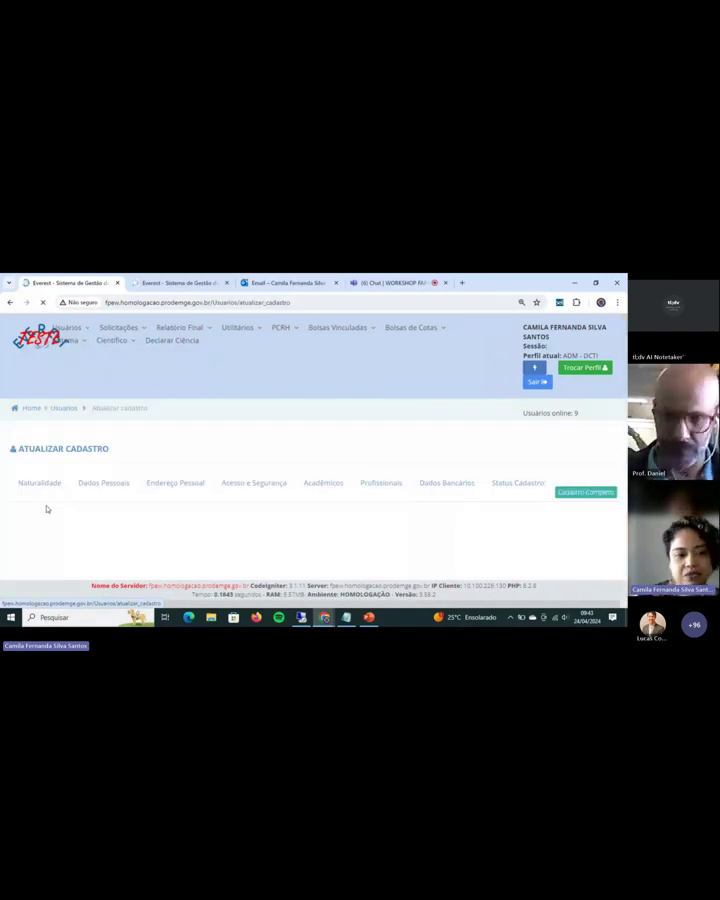
click(44, 483)
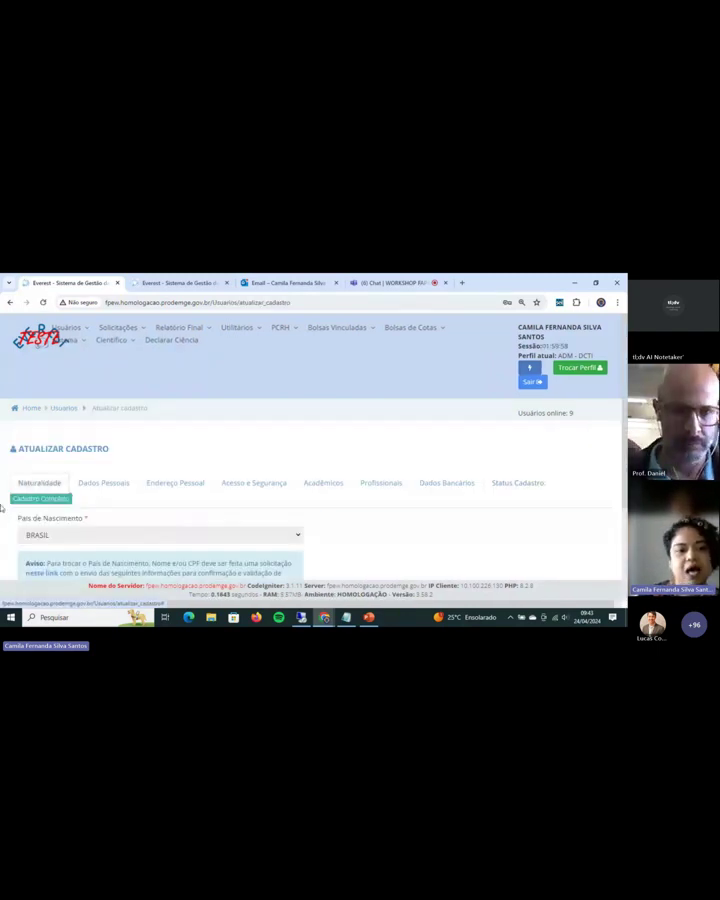
scroll(24, 436, down, 3)
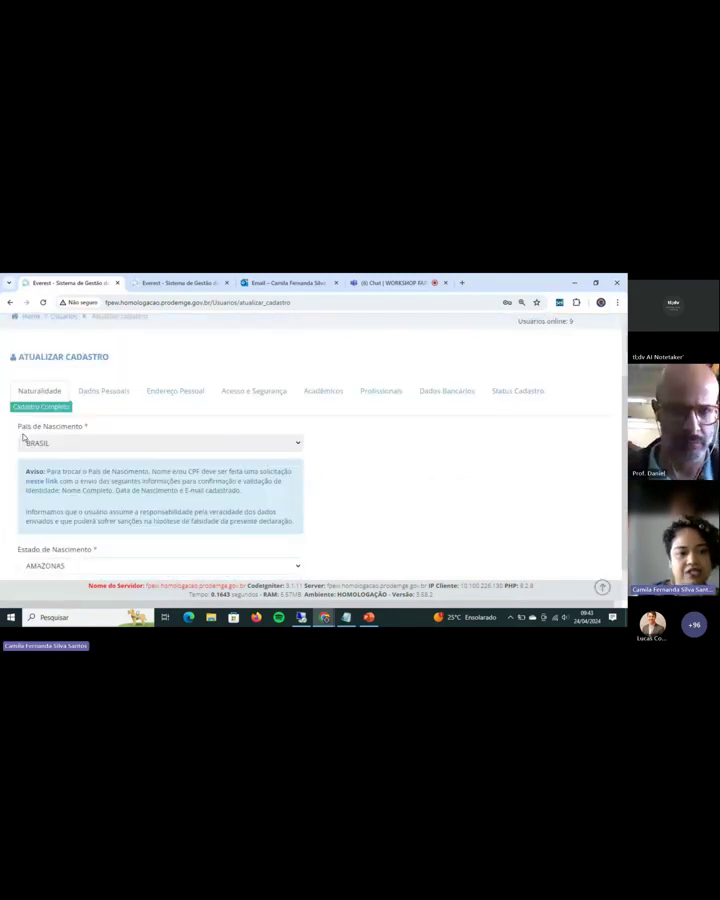
scroll(24, 436, down, 2)
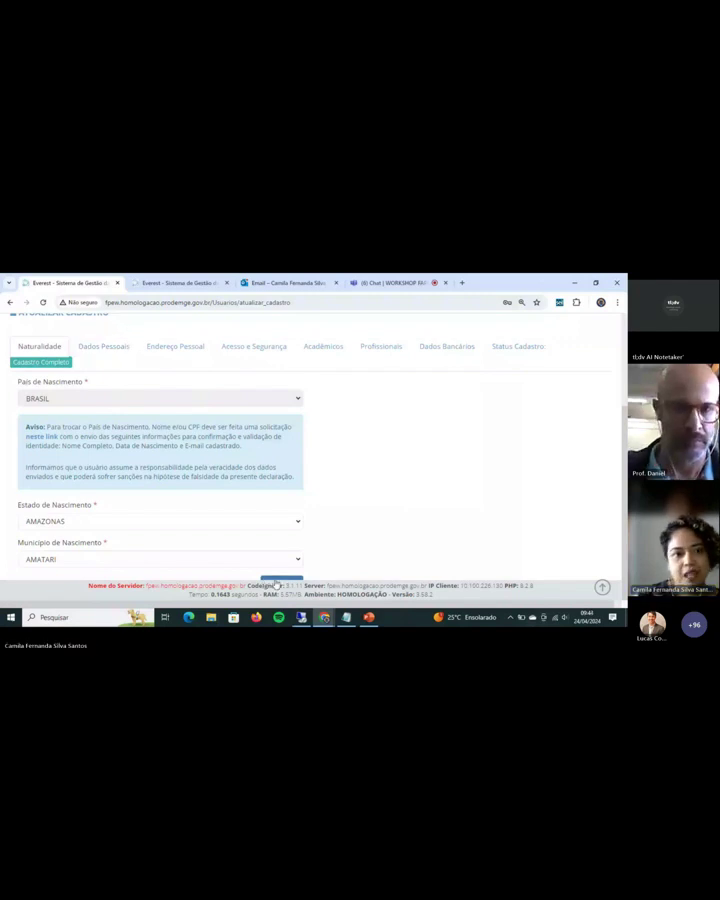
click(119, 348)
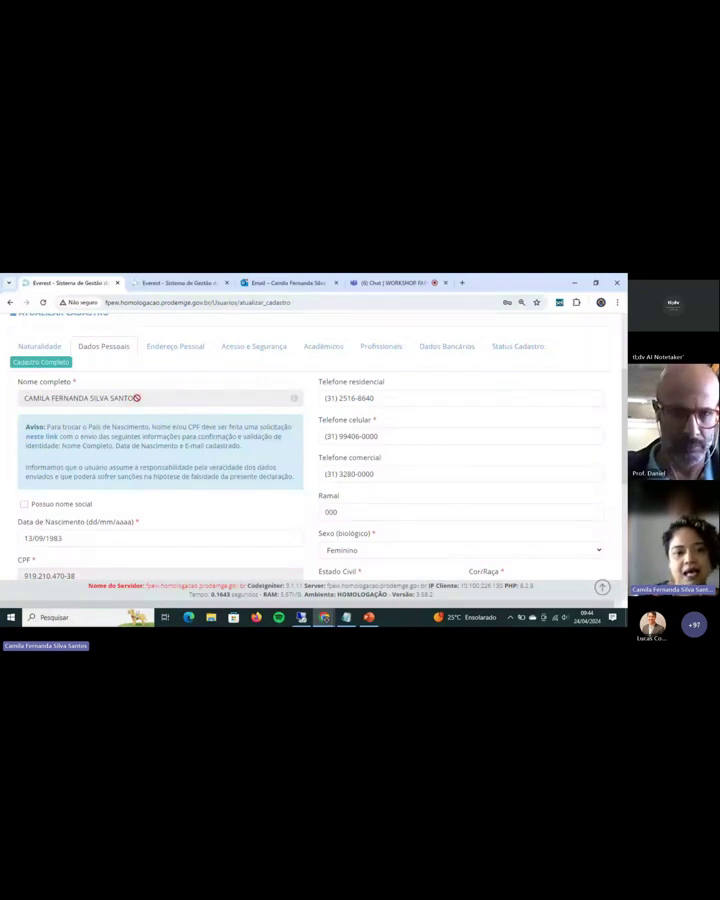
drag(137, 398, 25, 398)
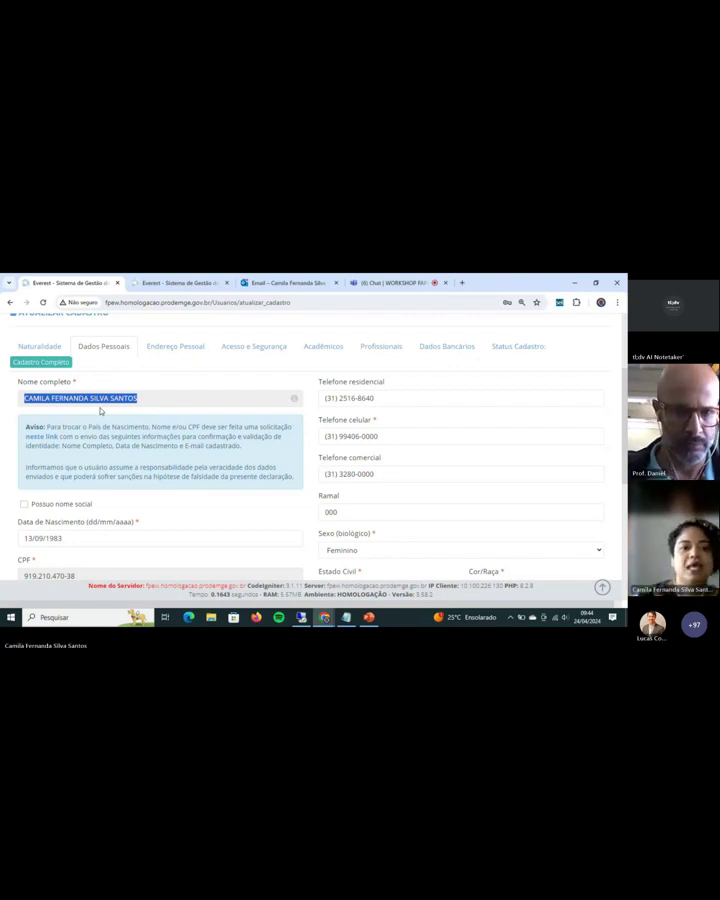
drag(140, 397, 21, 398)
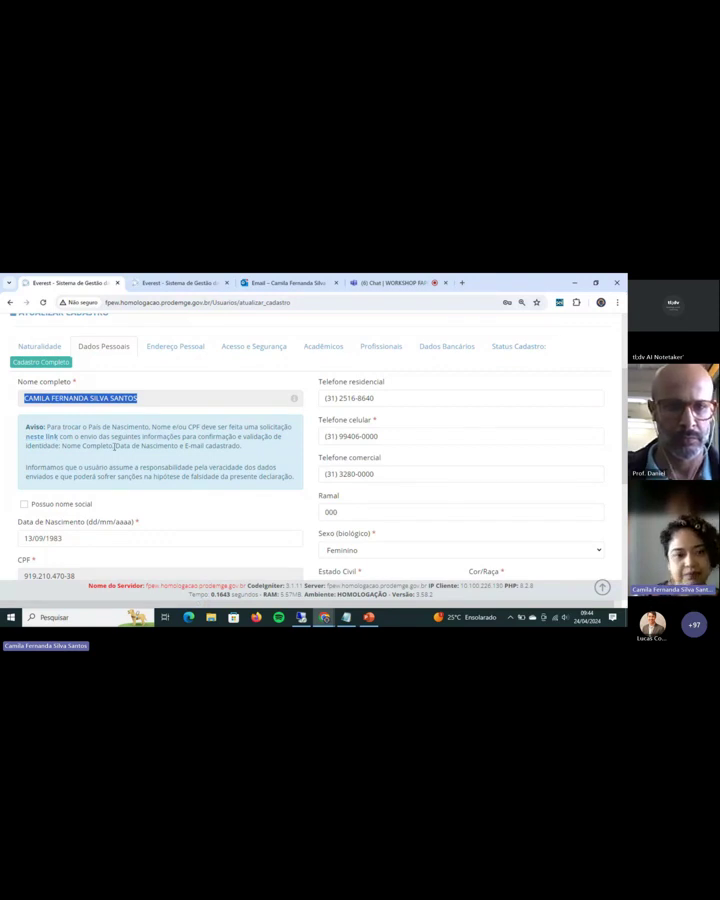
scroll(115, 446, down, 3)
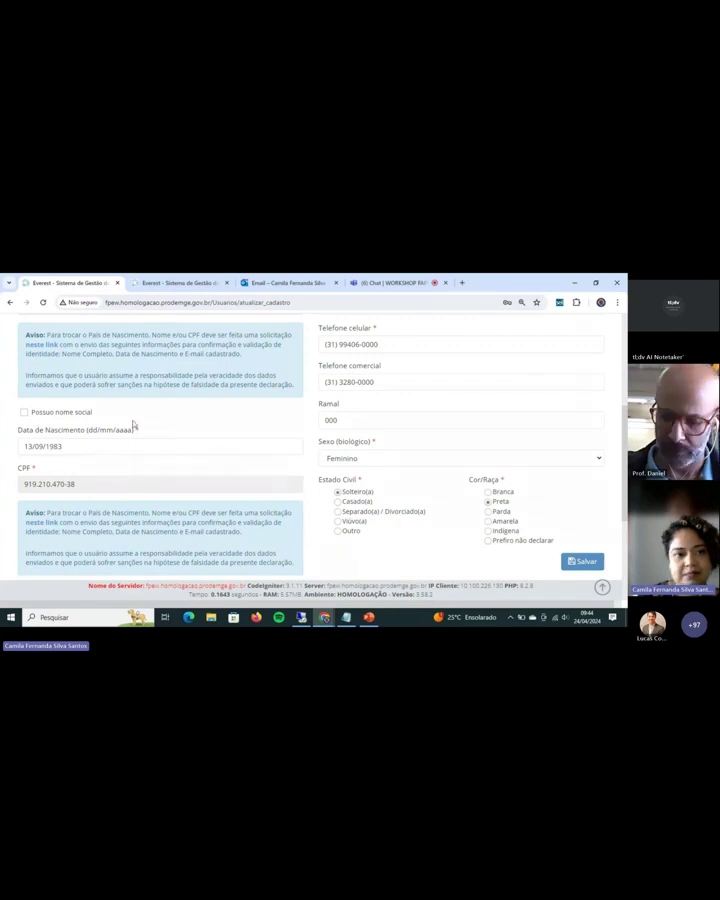
click(59, 446)
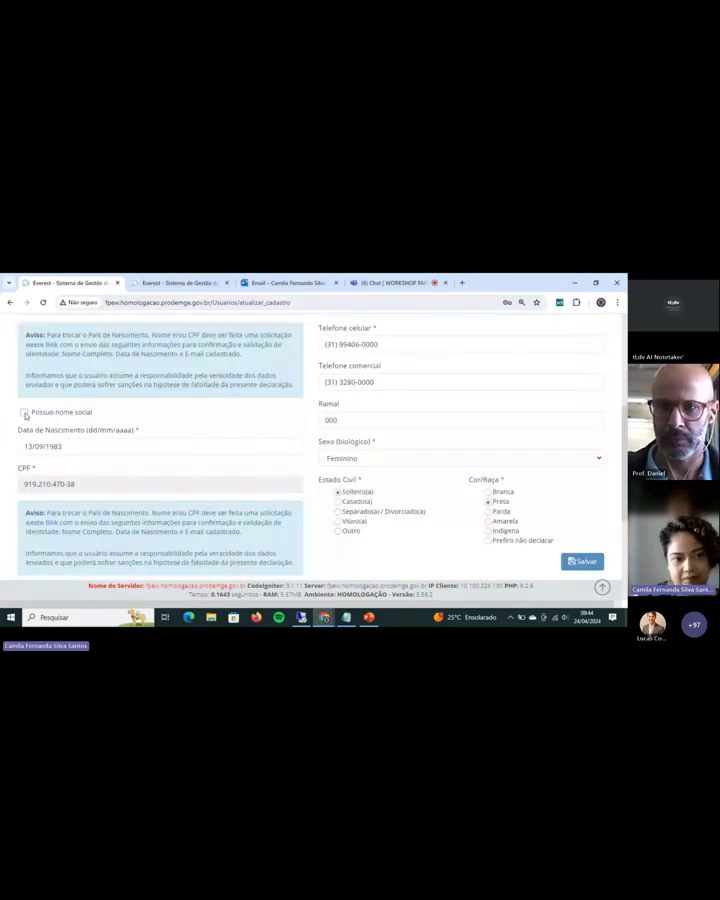
click(24, 413)
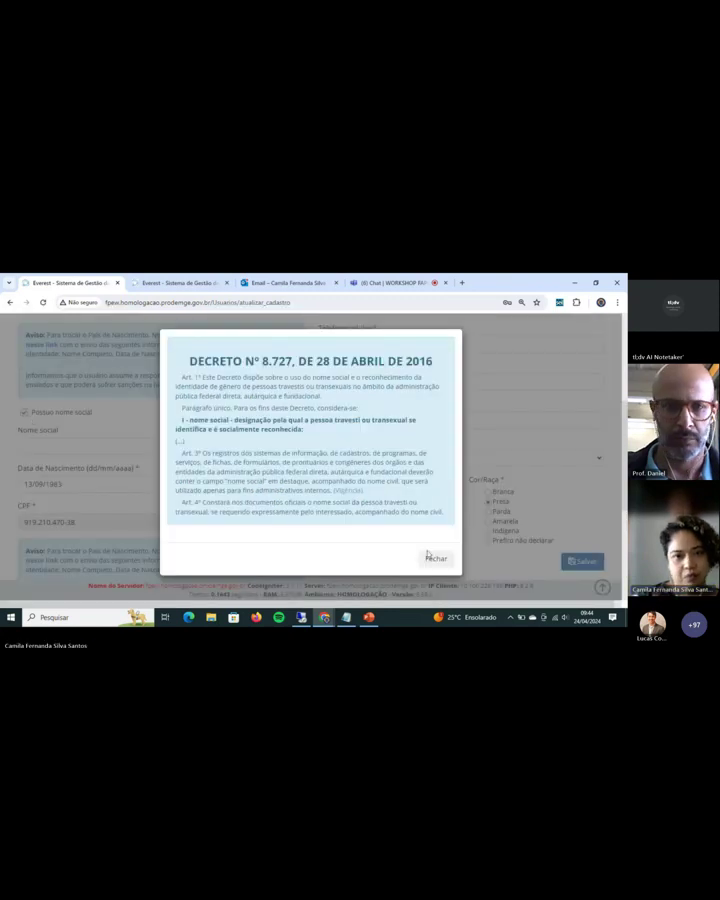
click(430, 555)
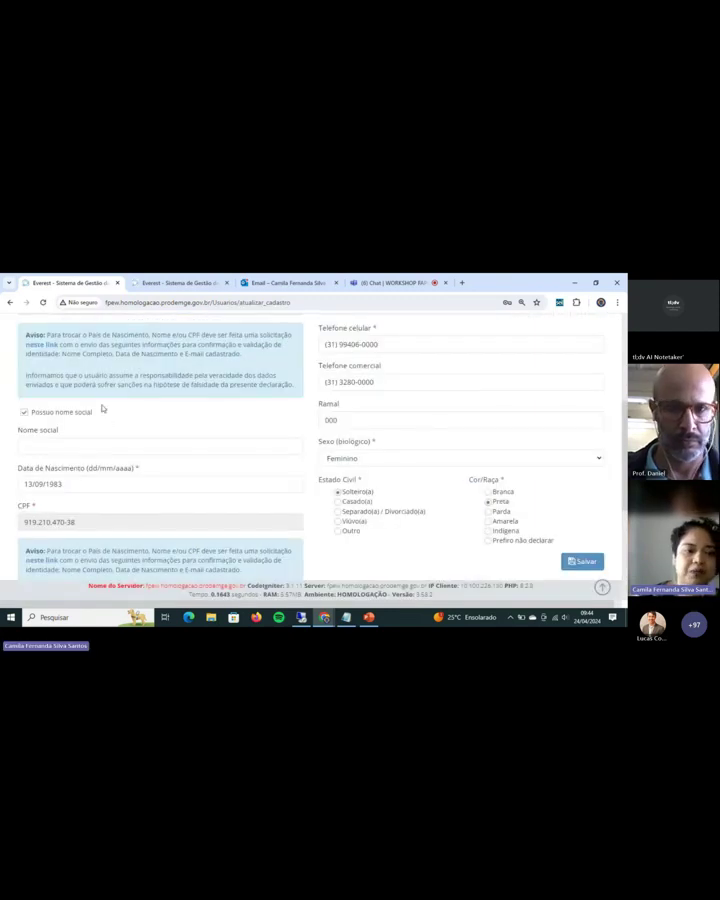
click(23, 413)
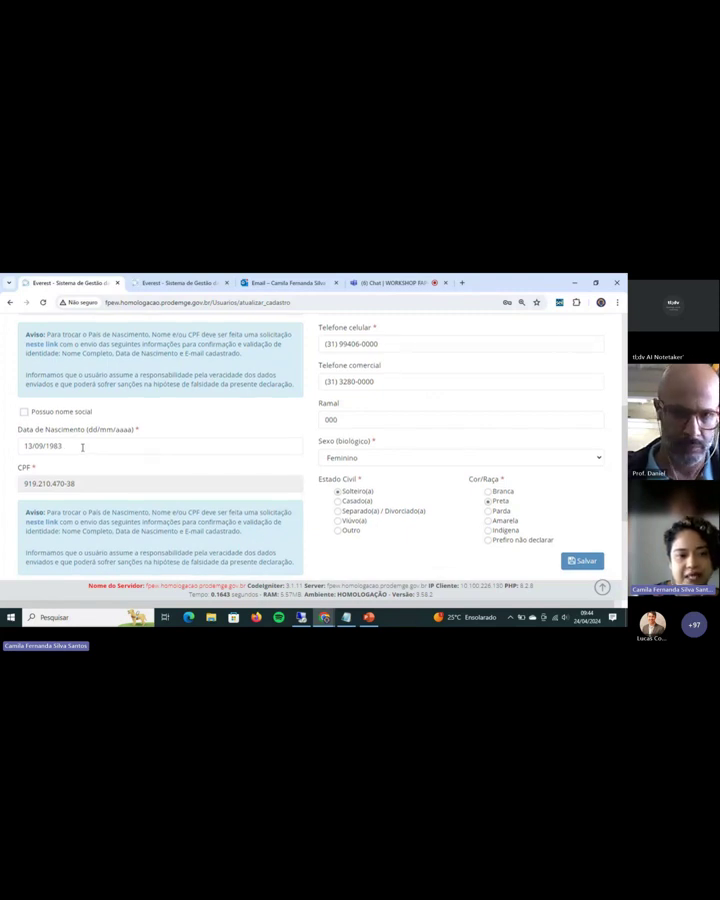
scroll(75, 394, down, 3)
drag(75, 394, 17, 409)
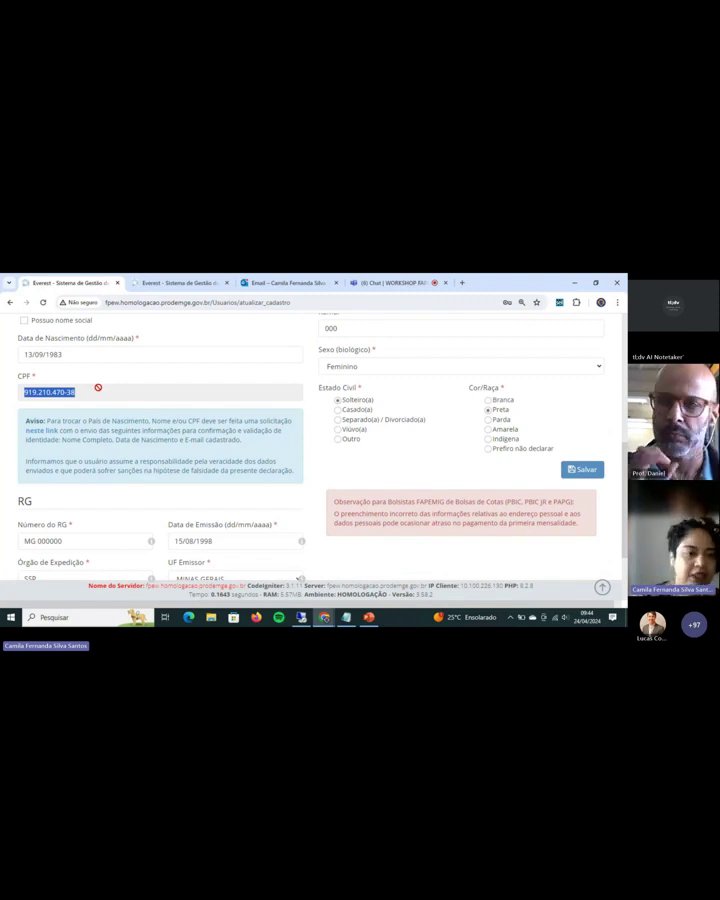
scroll(95, 390, up, 1)
scroll(91, 392, up, 1)
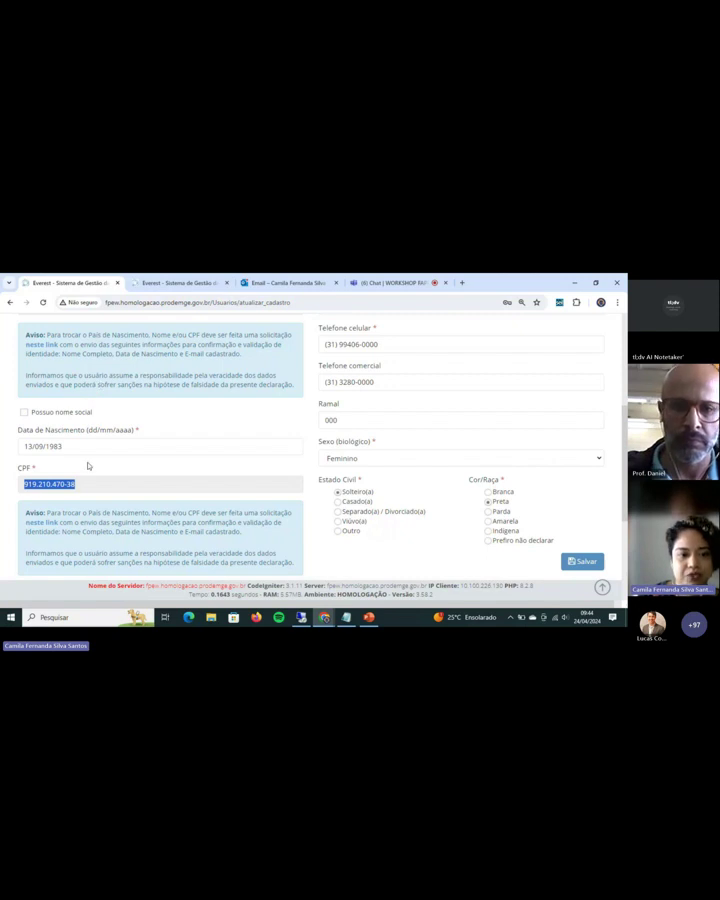
scroll(95, 462, up, 2)
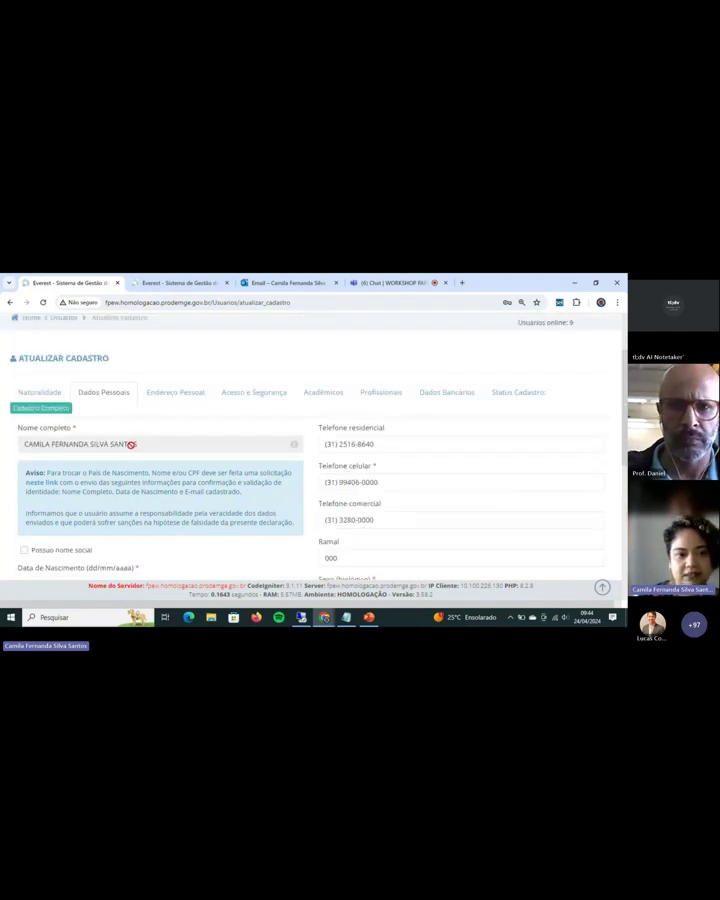
drag(130, 444, 30, 443)
scroll(233, 420, down, 3)
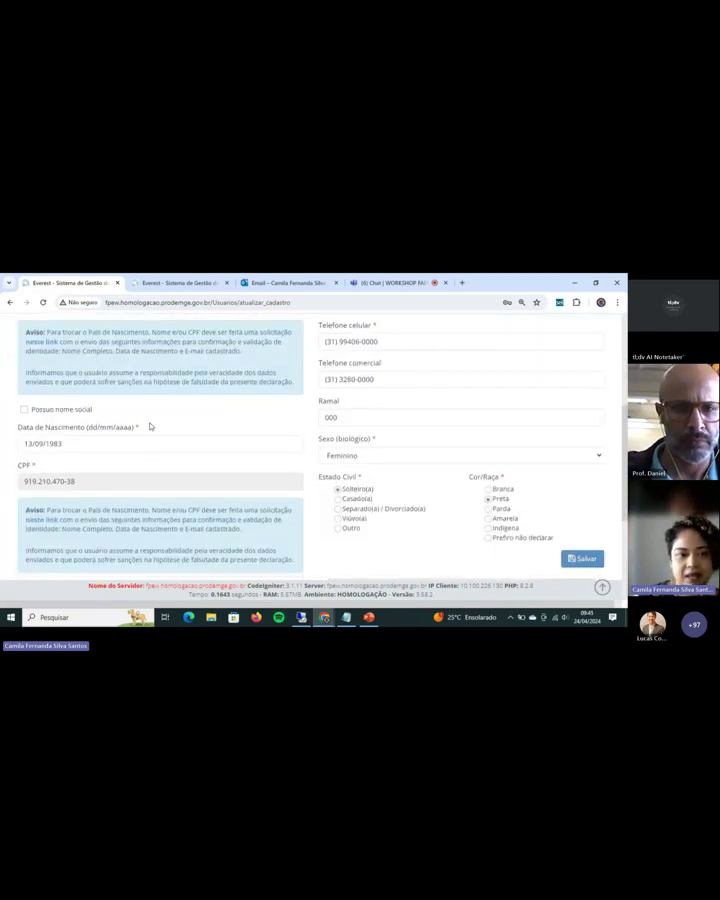
scroll(150, 424, down, 3)
scroll(150, 424, up, 2)
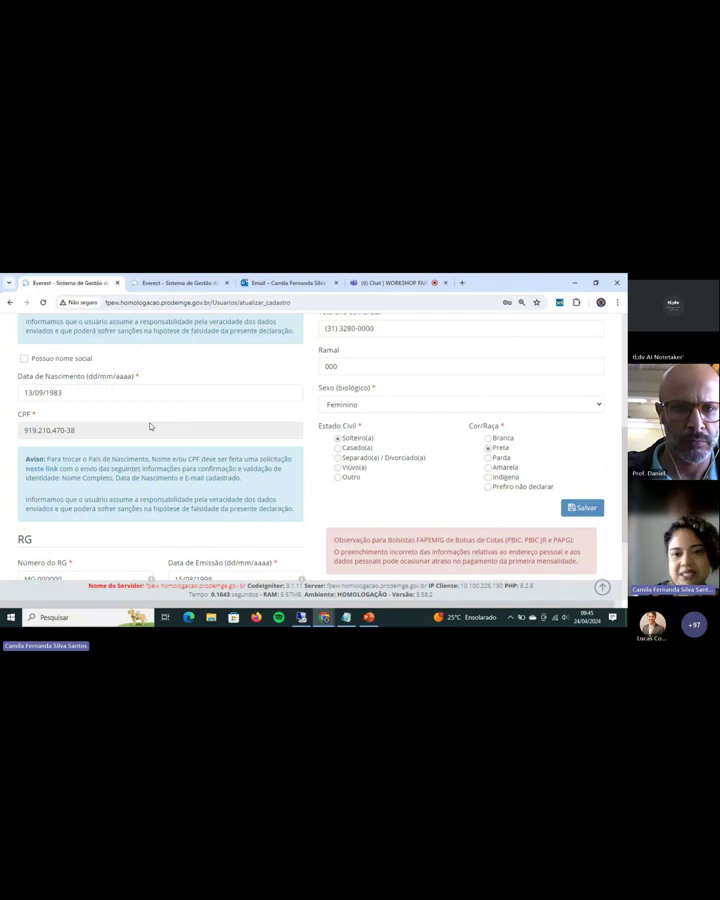
scroll(150, 426, up, 2)
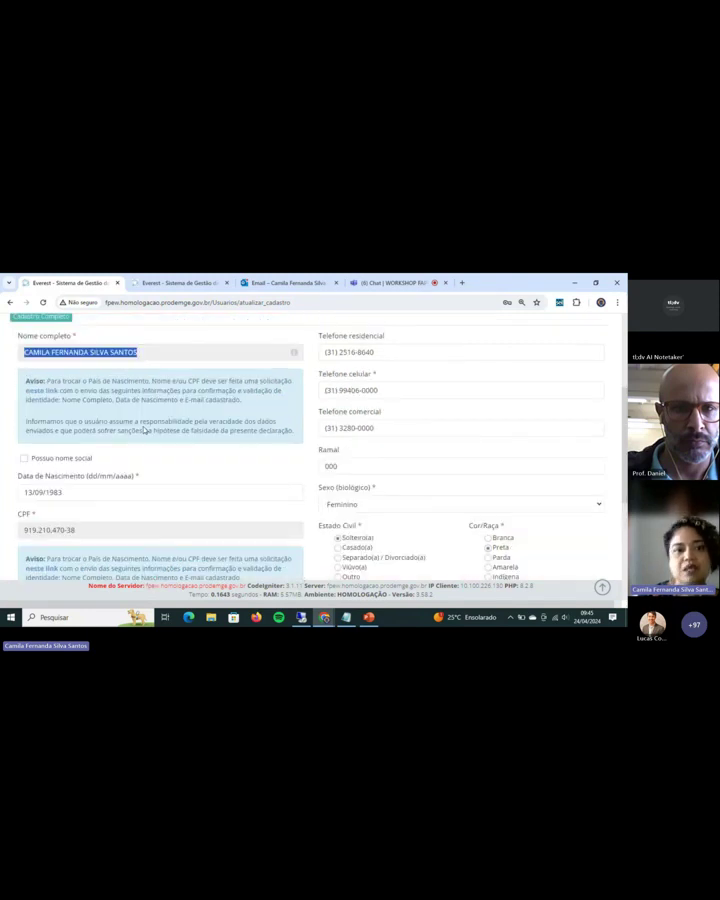
scroll(145, 428, up, 2)
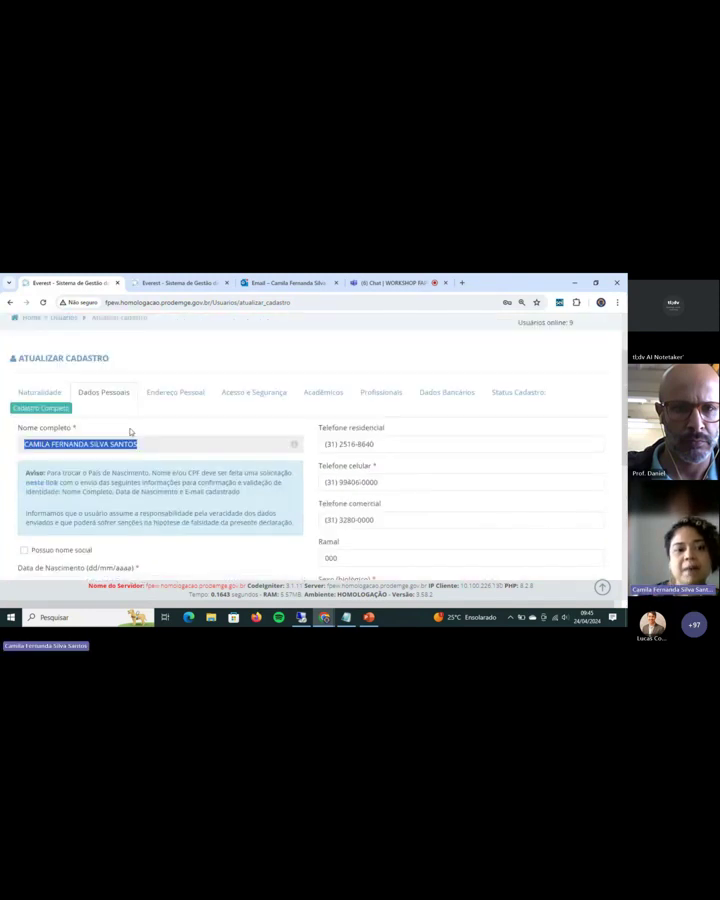
click(77, 431)
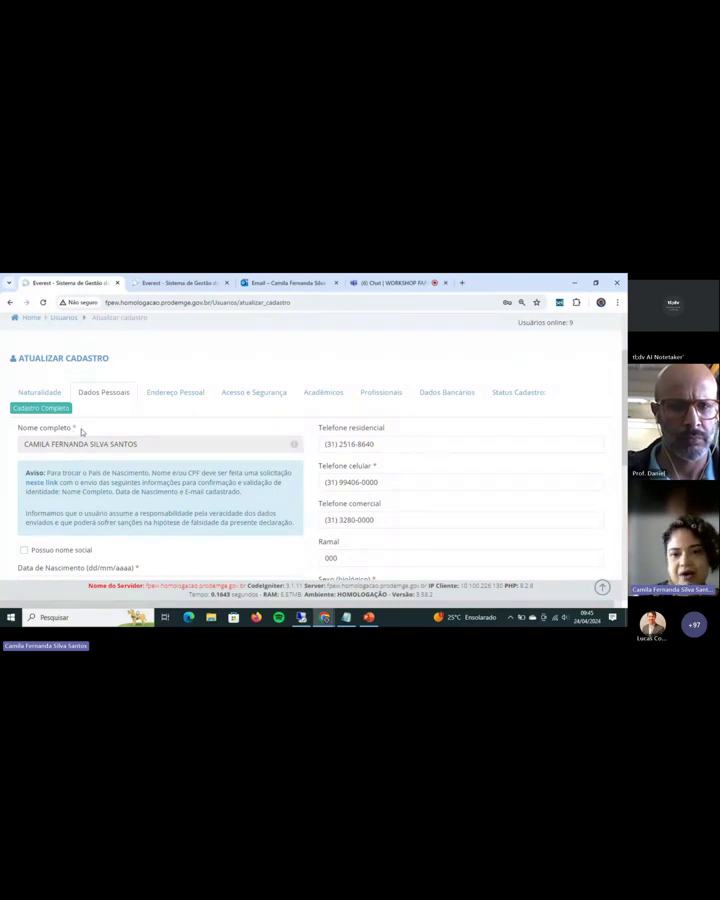
scroll(166, 428, down, 2)
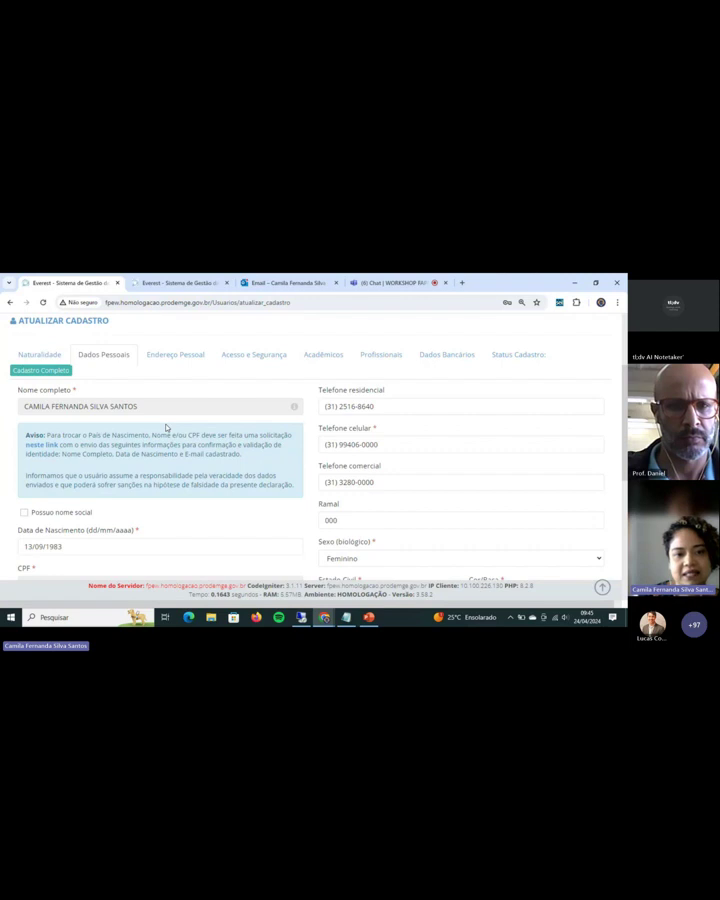
scroll(140, 395, down, 1)
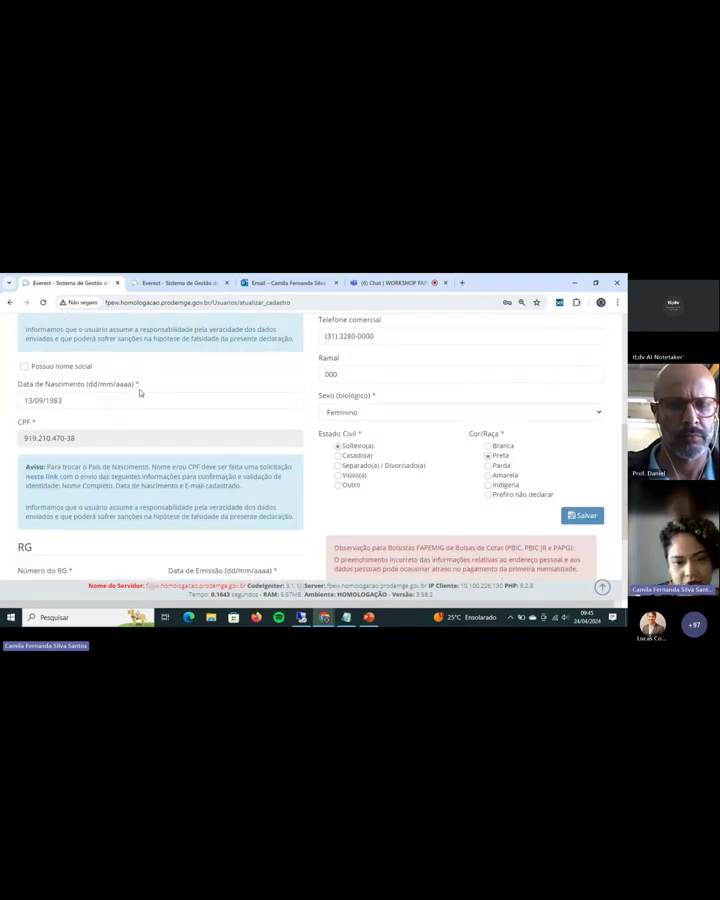
scroll(155, 423, down, 1)
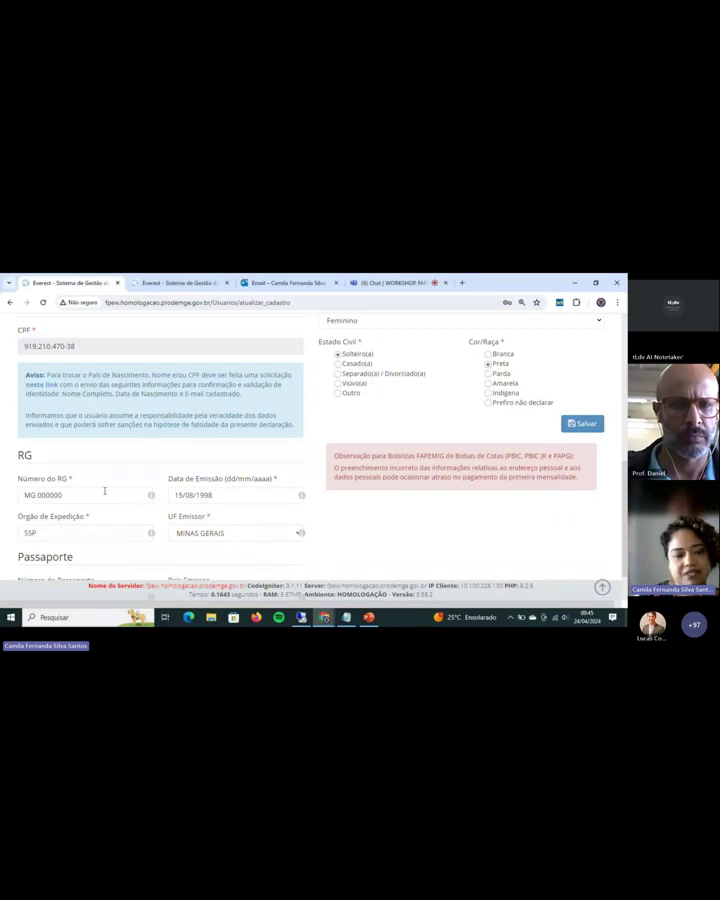
scroll(104, 490, down, 1)
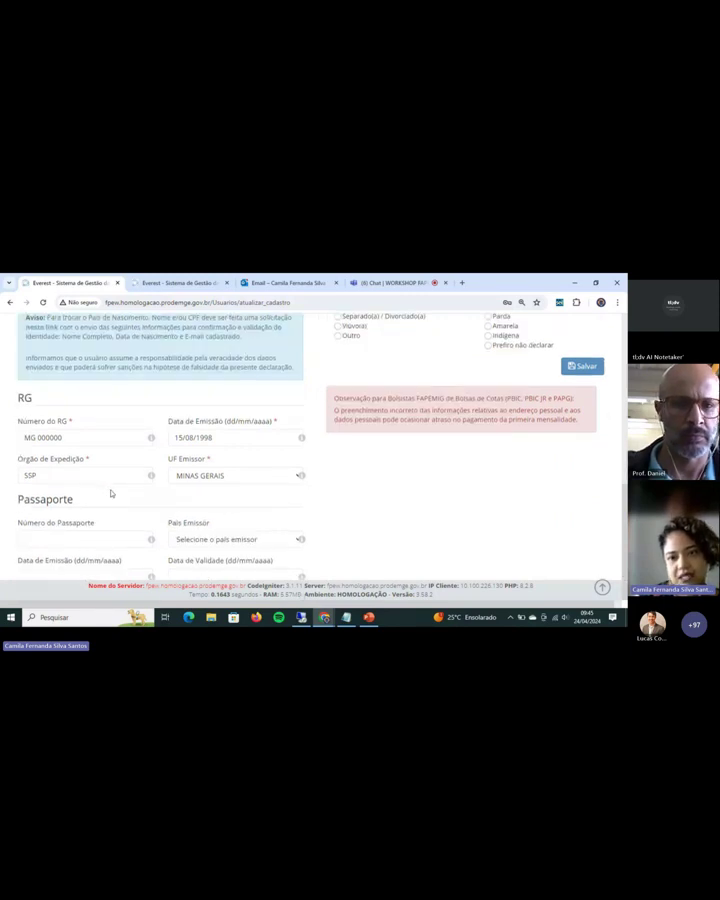
scroll(110, 491, up, 2)
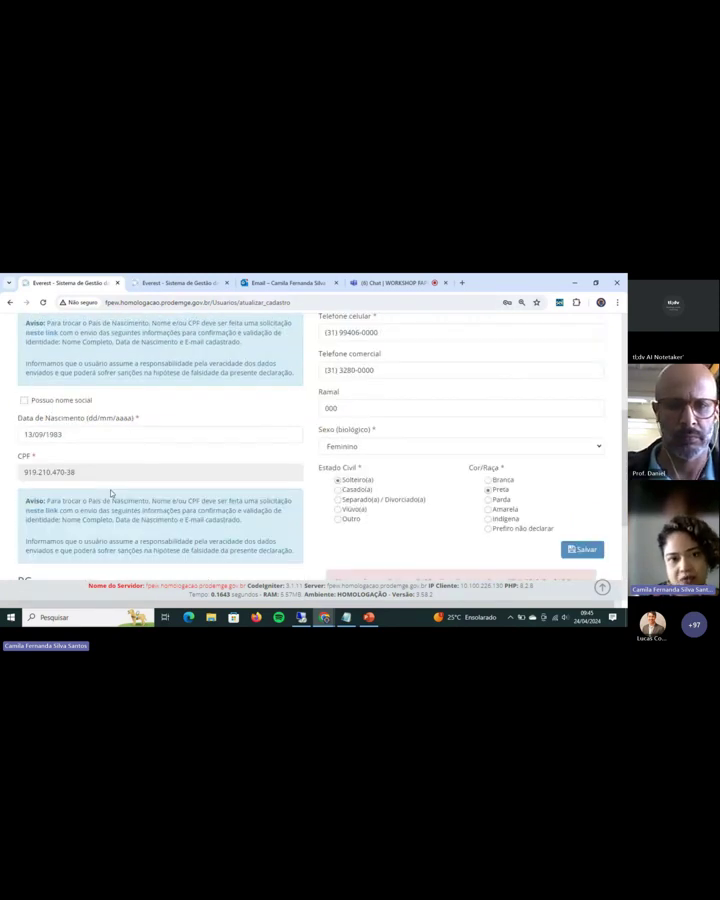
scroll(185, 470, up, 3)
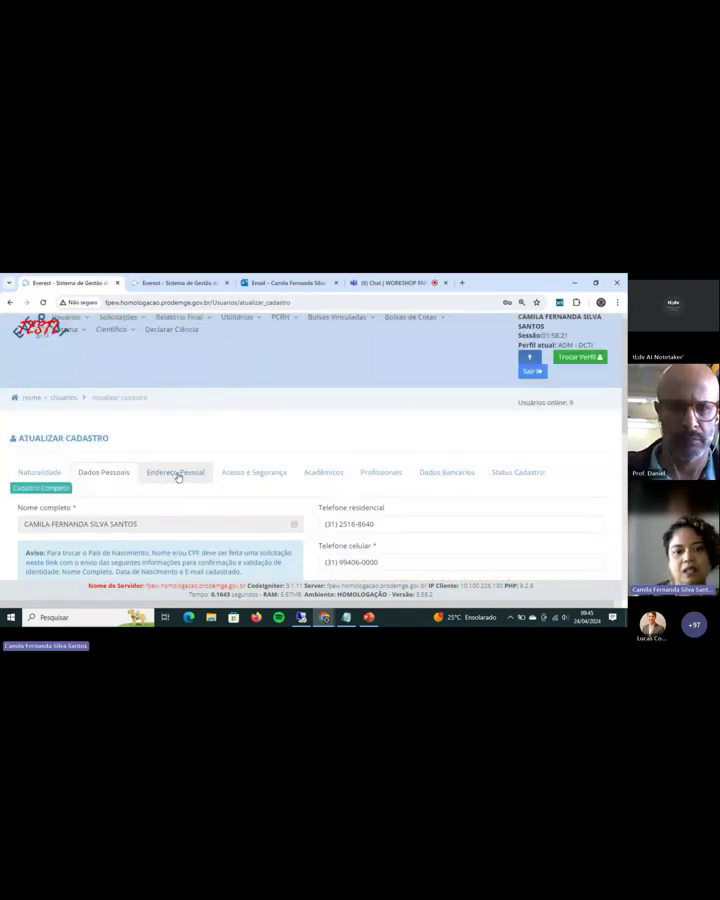
Step: Show the Endereço Pessoal section and its saved country, state, city, neighbourhood, street and CEP
click(178, 473)
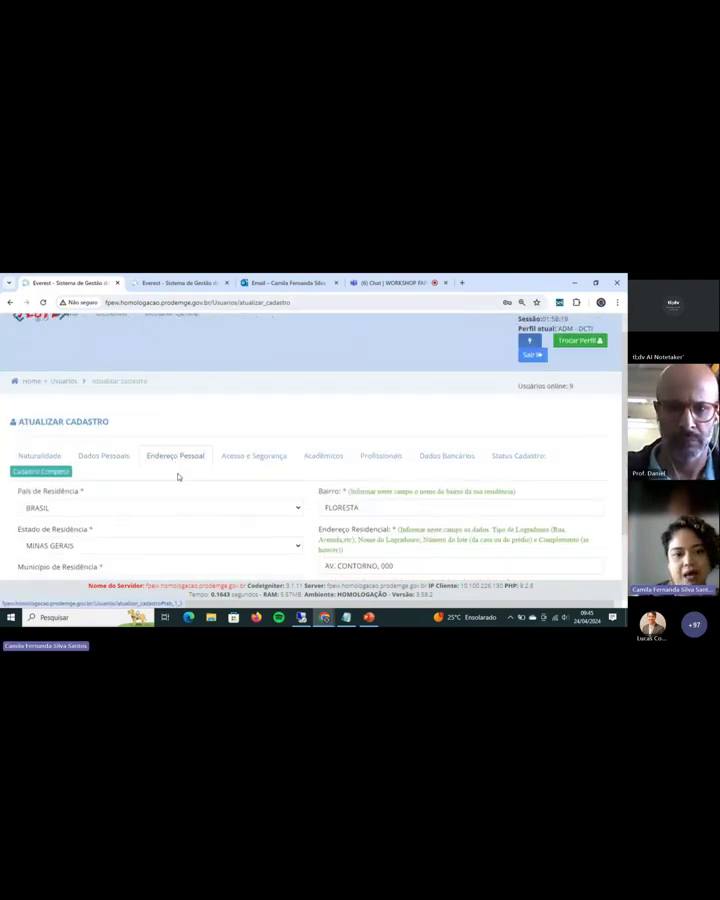
scroll(81, 421, down, 2)
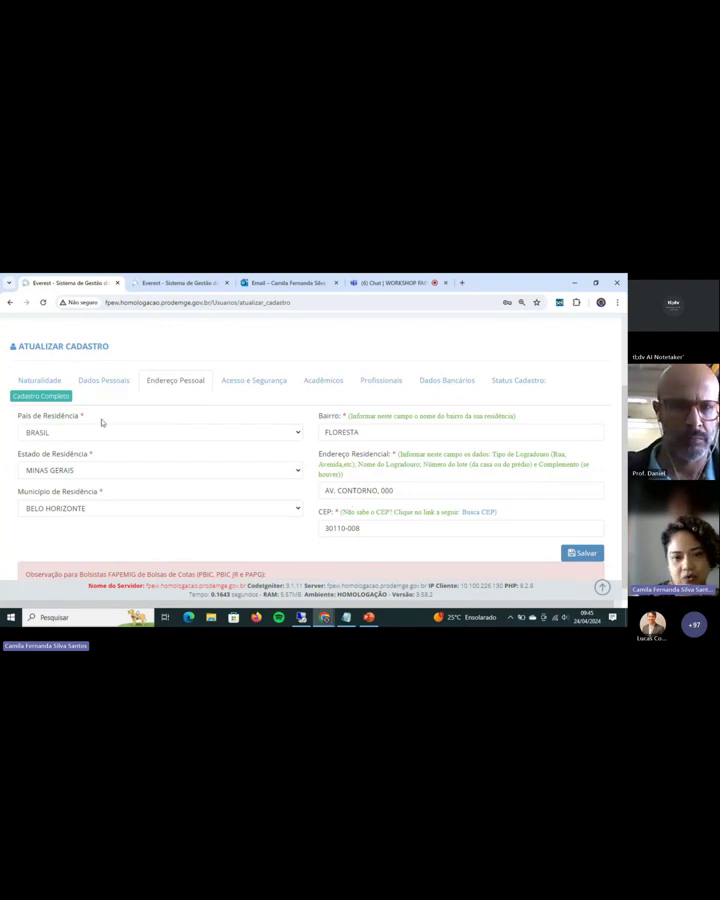
Step: Show the Acadêmicos section, keeping ENGENHARIA DE PRODUÇÃO as the knowledge area
click(320, 384)
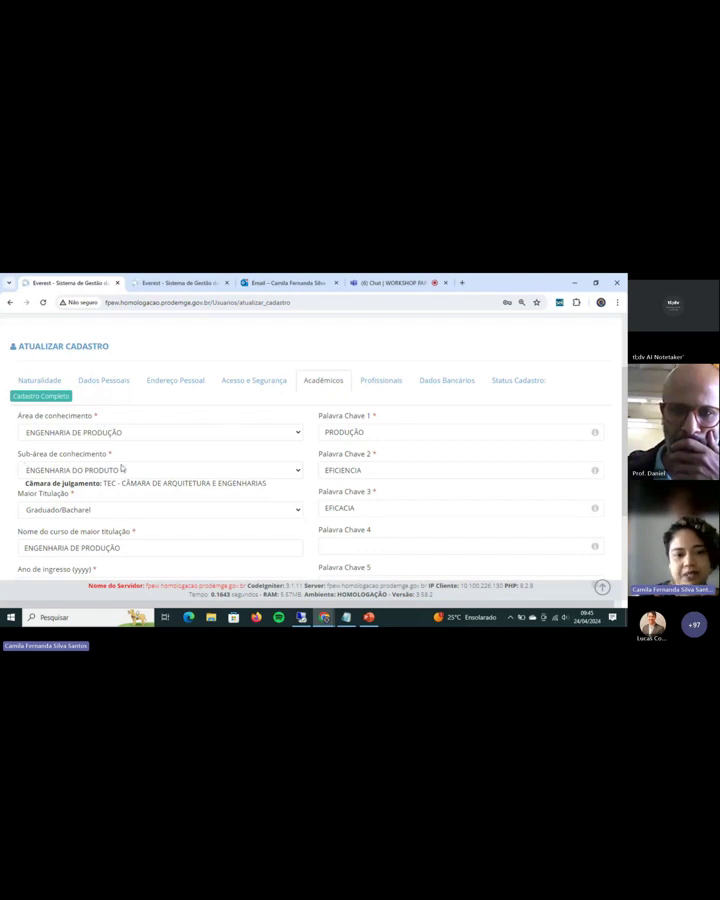
click(146, 434)
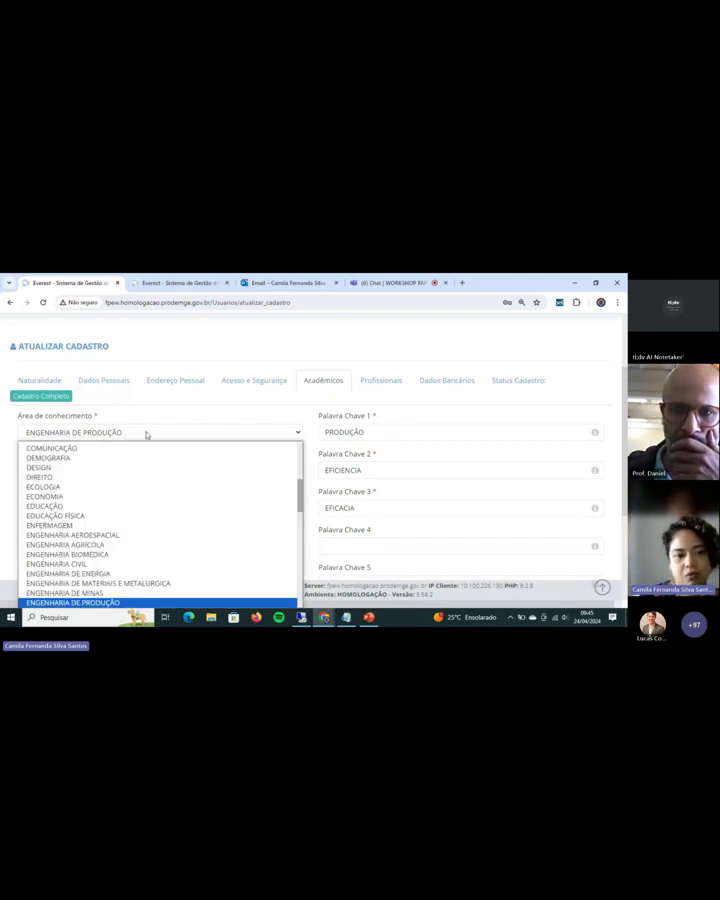
click(146, 434)
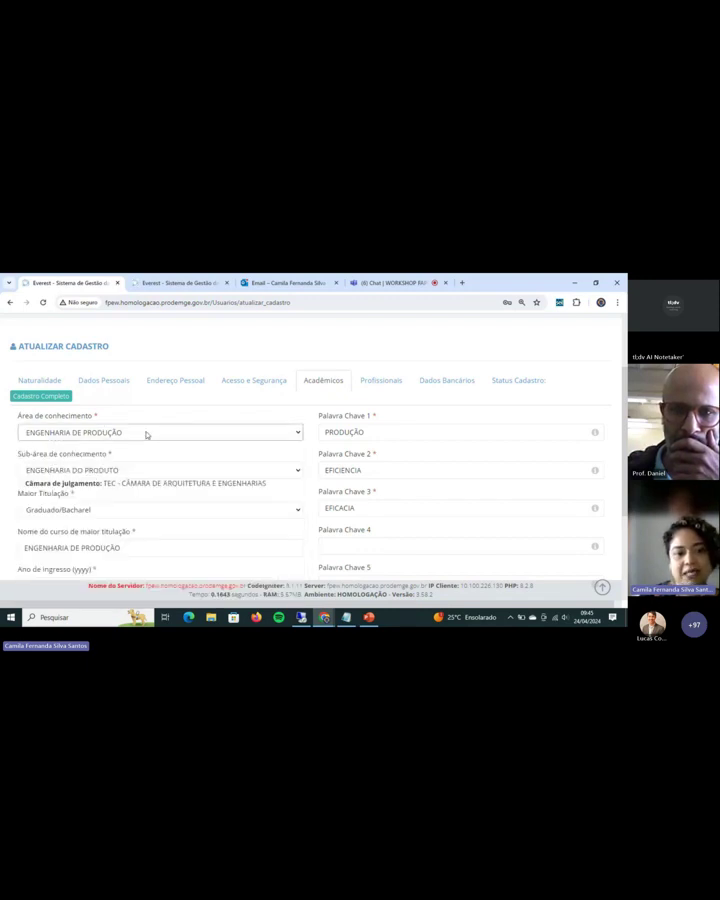
click(63, 471)
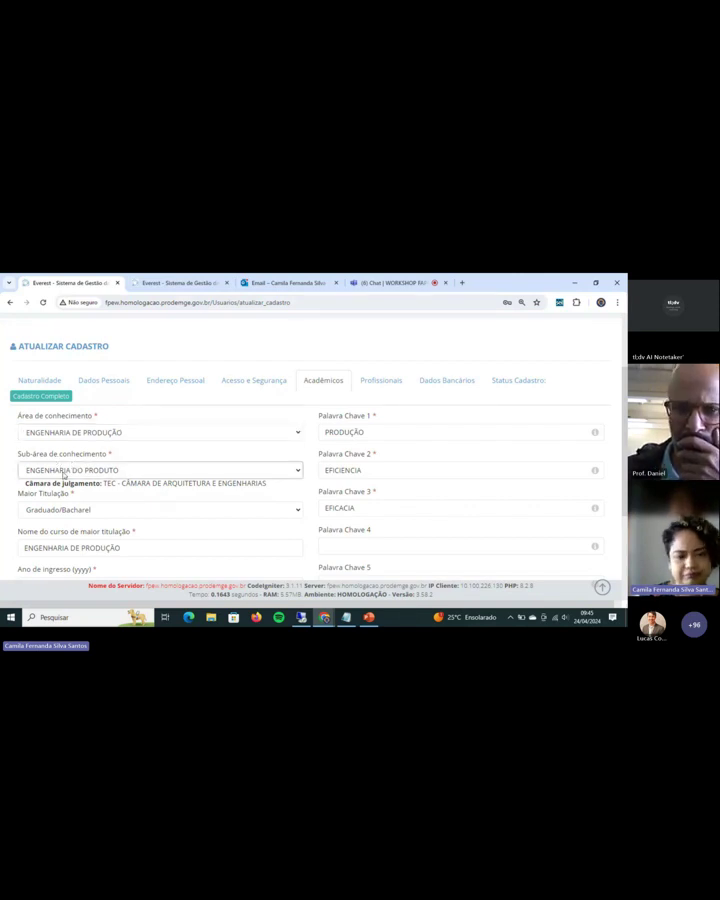
Step: Review the degree fields and the awarding institution, Universidade Federal de Ouro Preto
scroll(124, 490, down, 2)
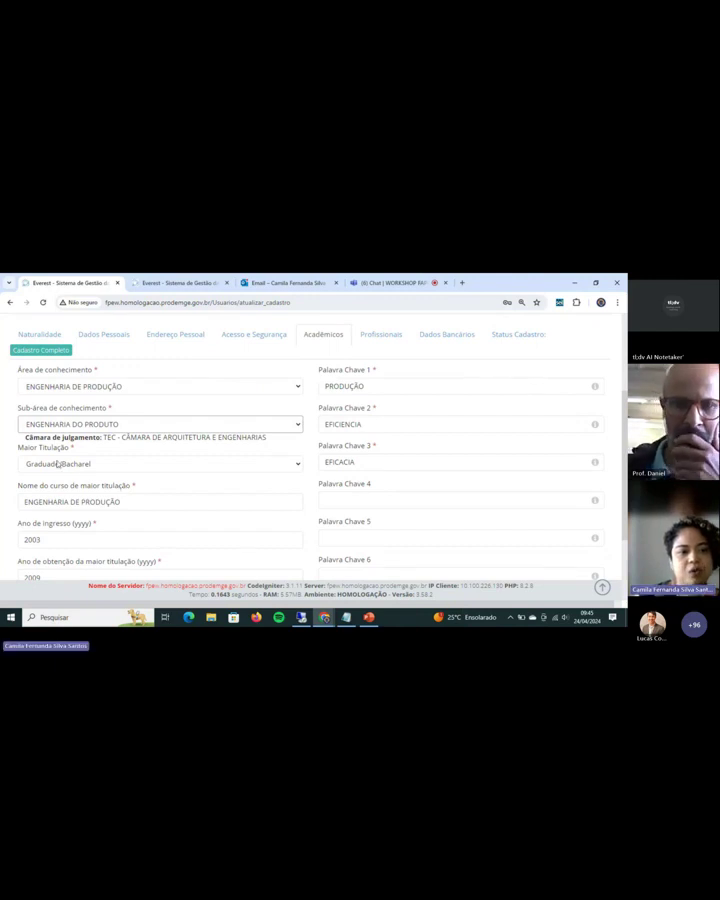
scroll(57, 463, down, 3)
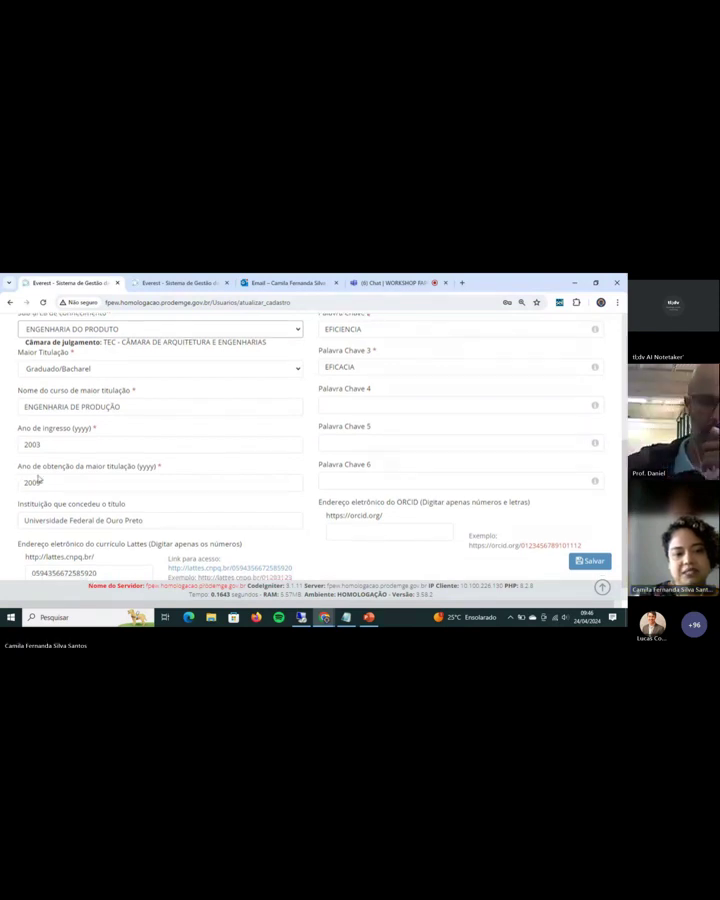
scroll(38, 480, down, 1)
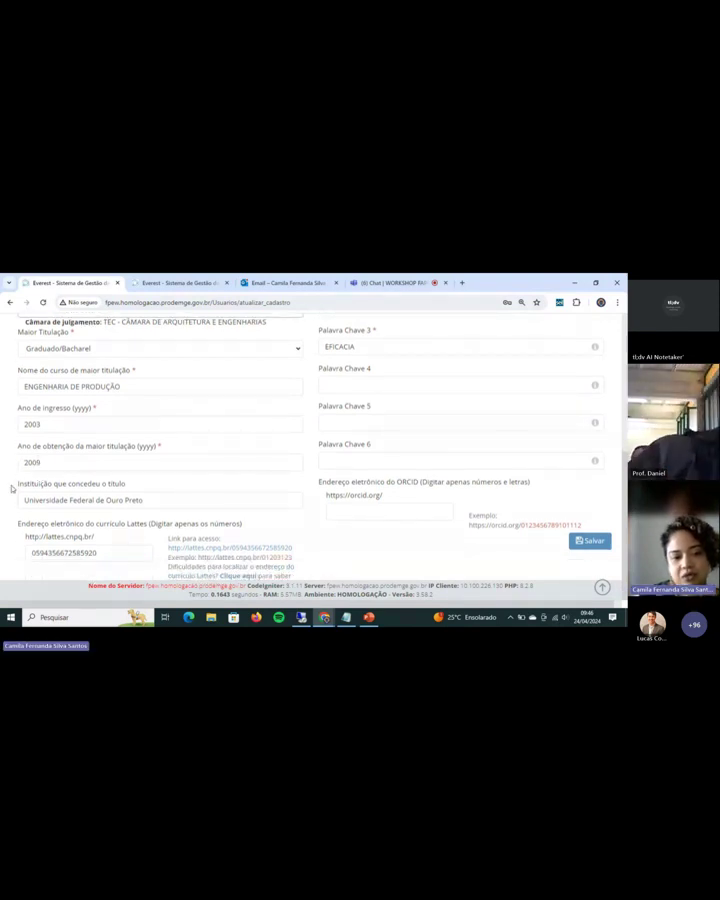
drag(12, 488, 130, 488)
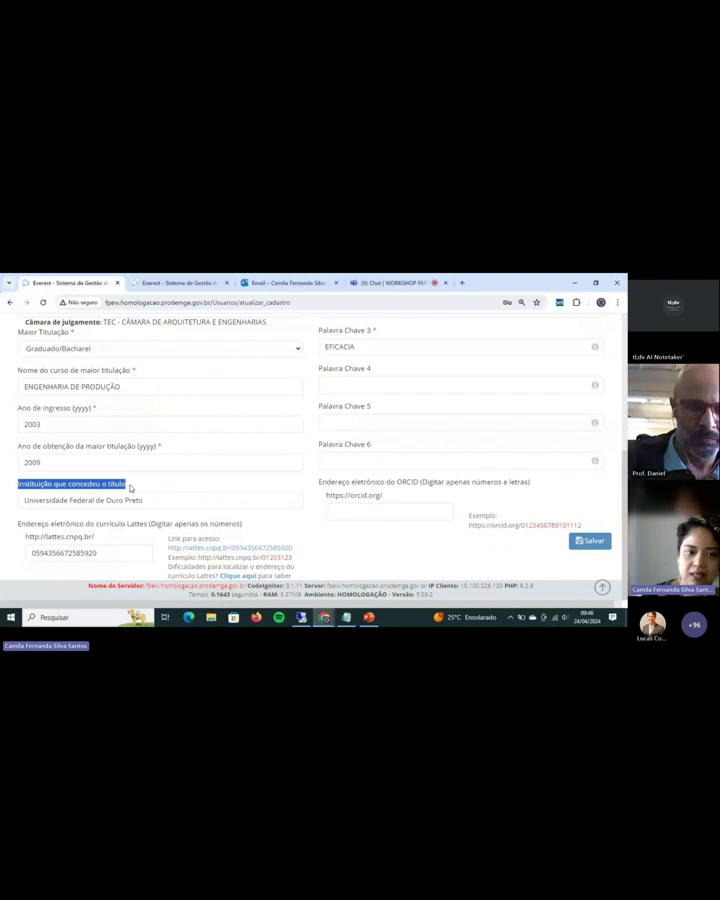
click(130, 488)
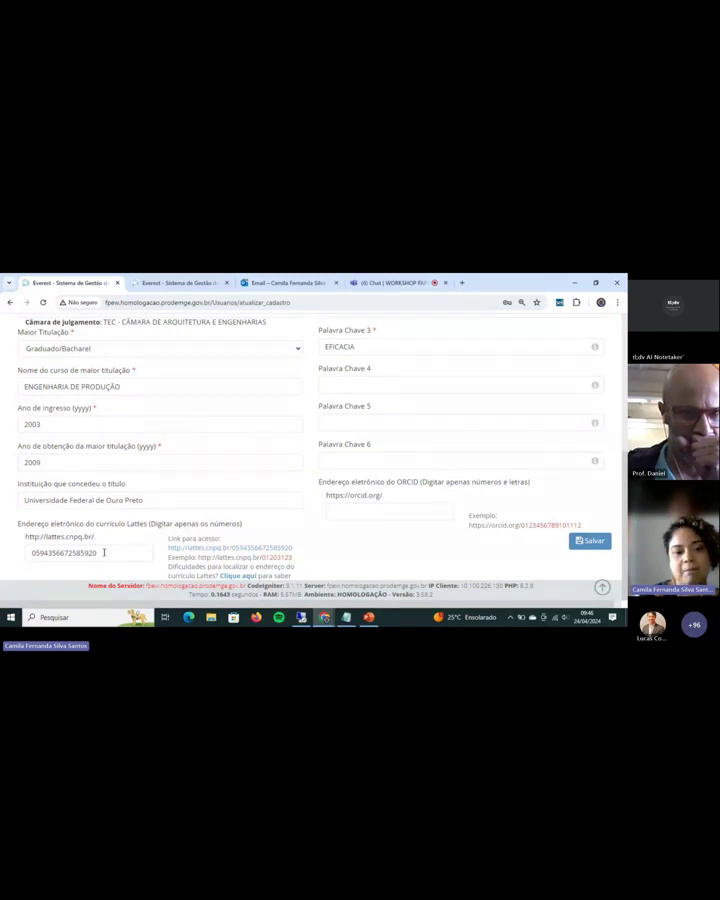
drag(147, 500, 28, 500)
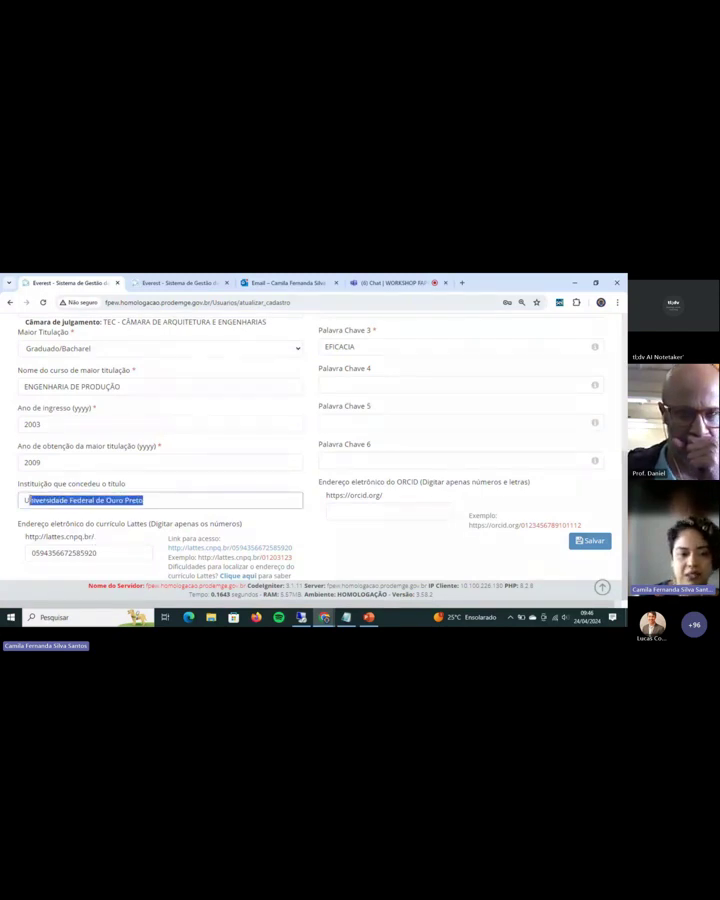
click(124, 544)
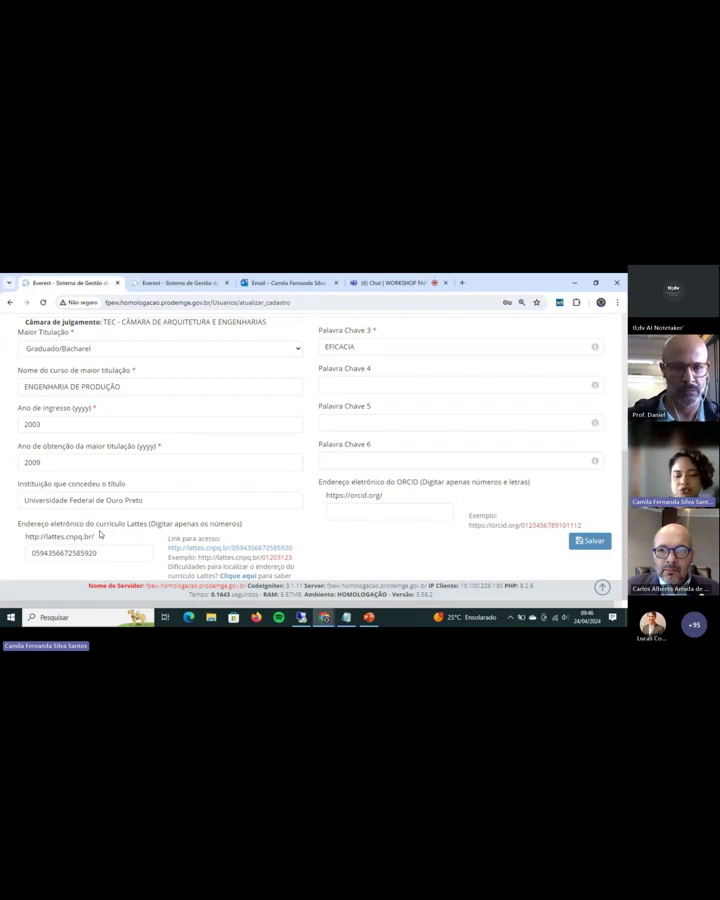
Step: Review the Lattes details and the empty ORCID field further down the Acadêmicos form
scroll(326, 504, up, 3)
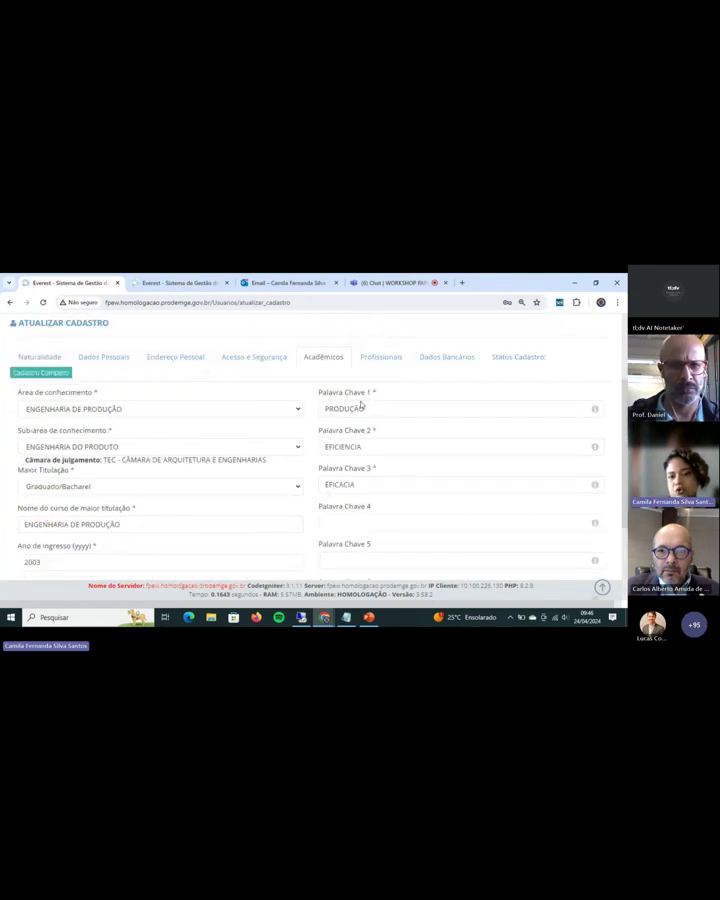
scroll(362, 420, down, 1)
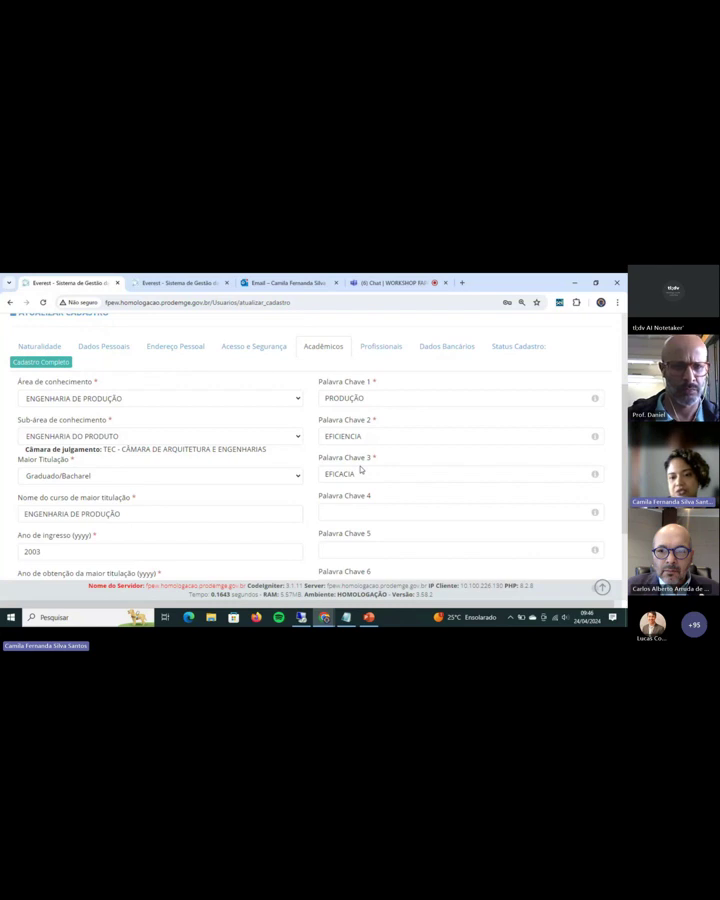
scroll(362, 466, down, 3)
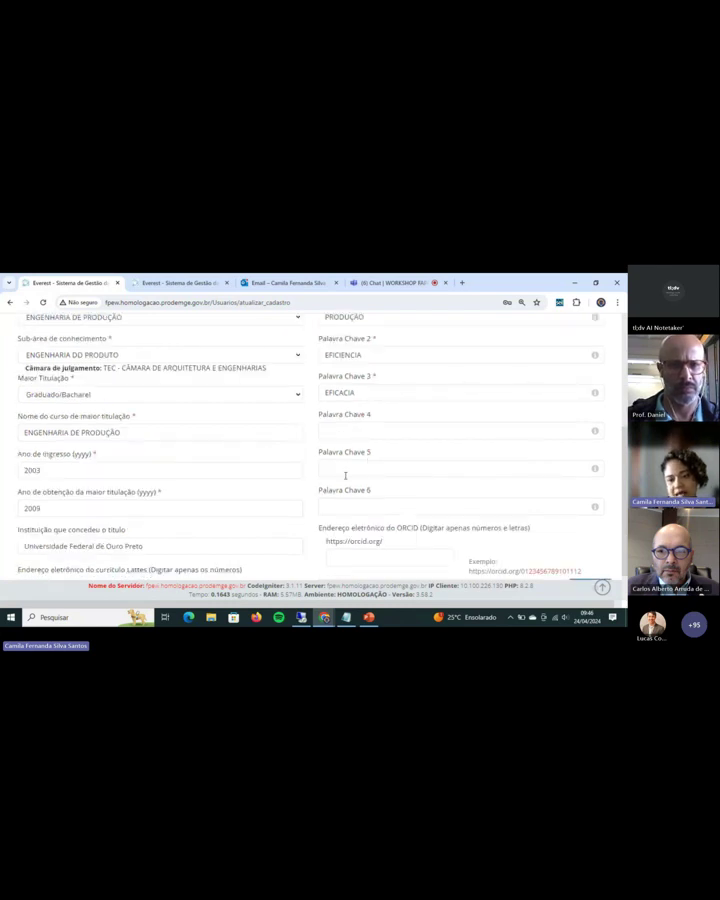
scroll(345, 476, down, 2)
drag(319, 483, 413, 488)
click(362, 512)
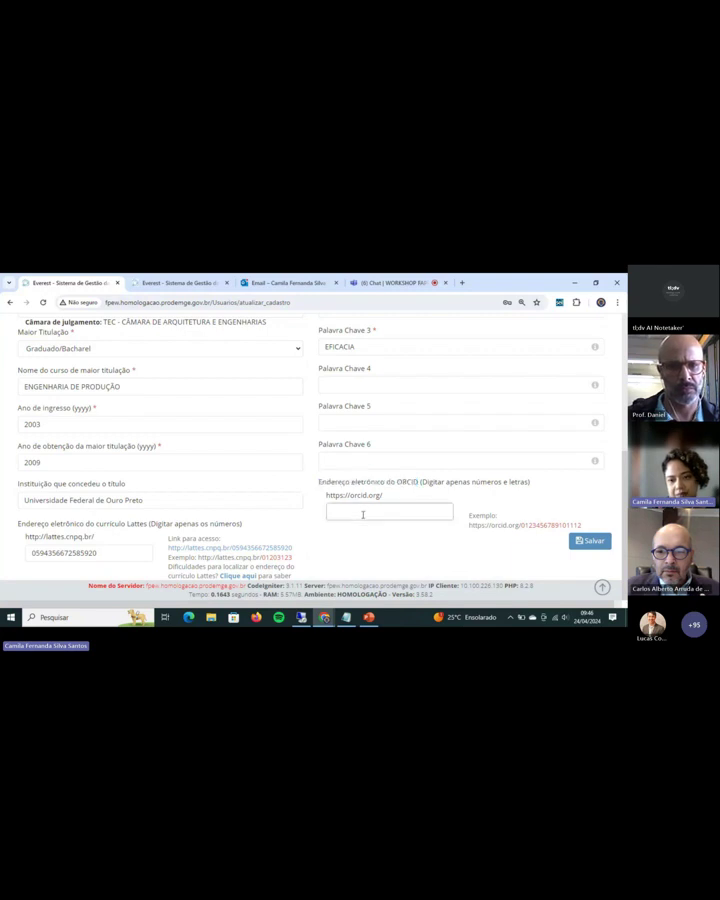
scroll(362, 514, up, 1)
scroll(362, 513, up, 10)
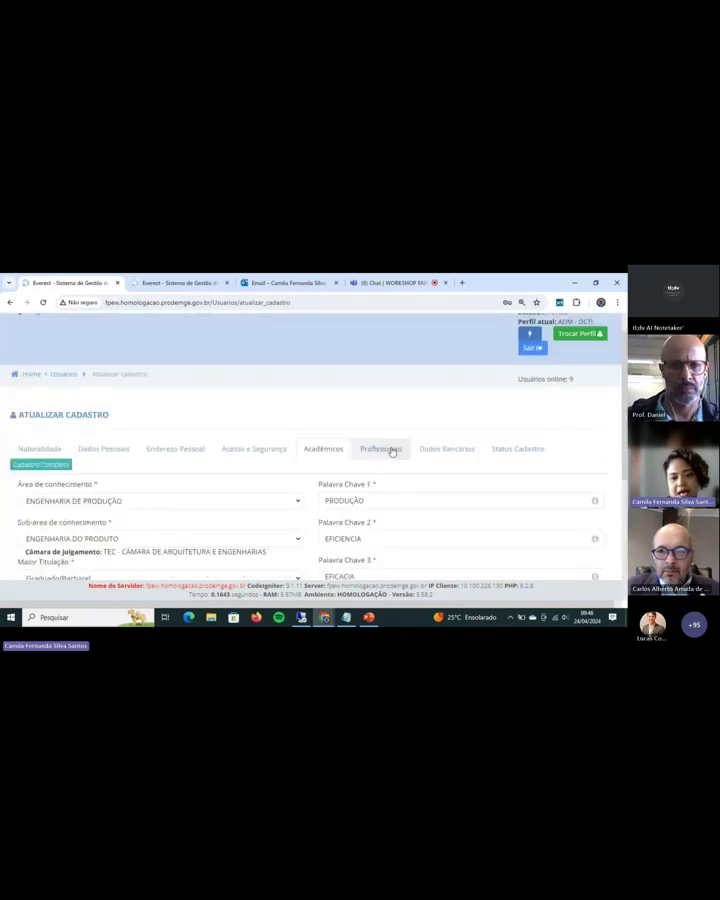
Step: View the Profissionais and Dados Bancários sections, then go back to the Teams meeting
click(390, 448)
scroll(300, 470, down, 1)
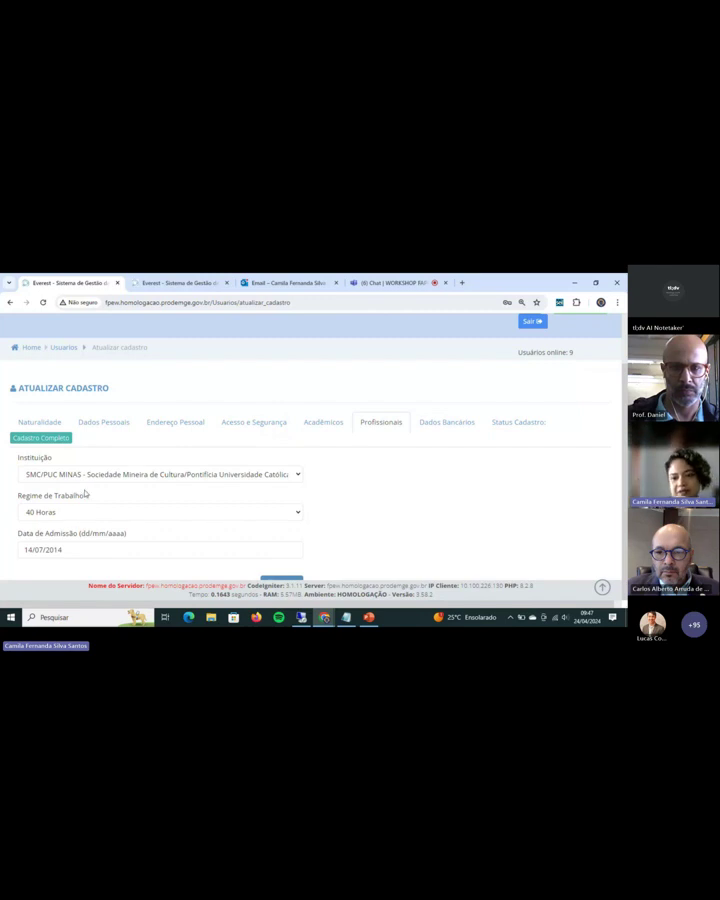
click(446, 428)
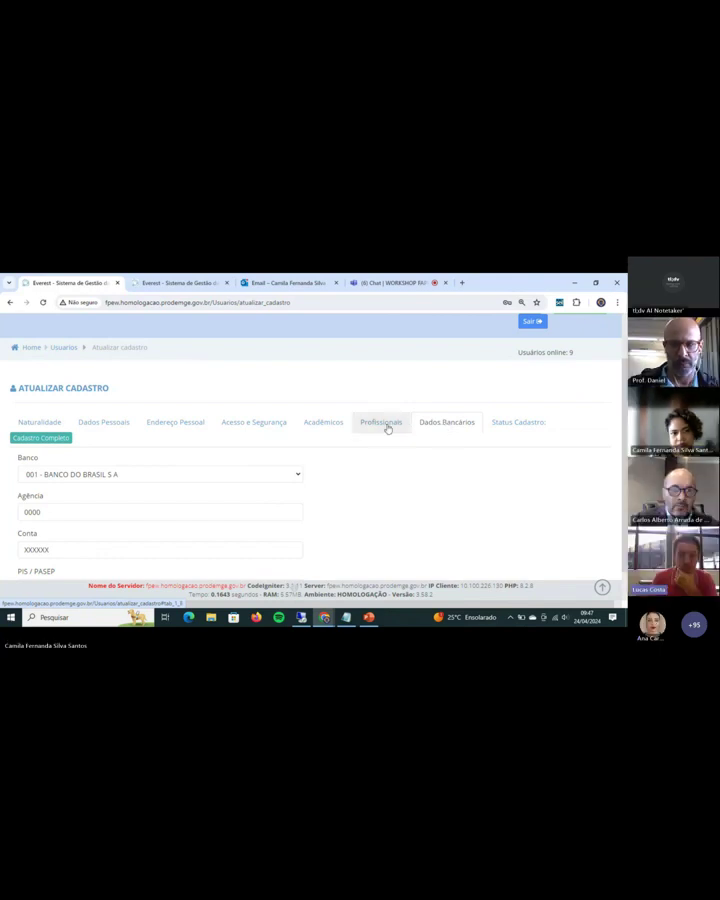
click(388, 285)
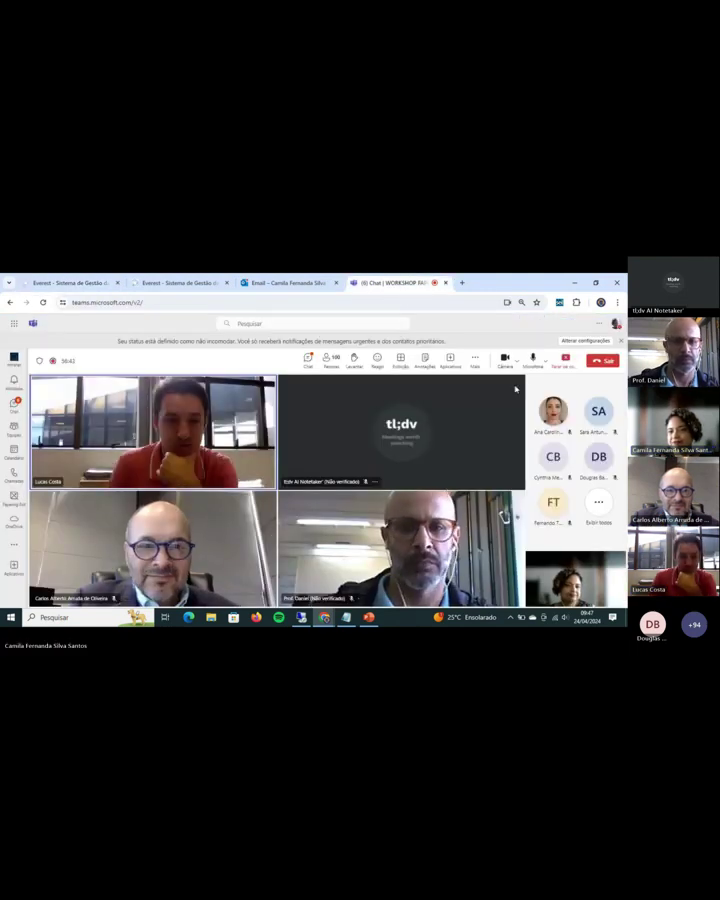
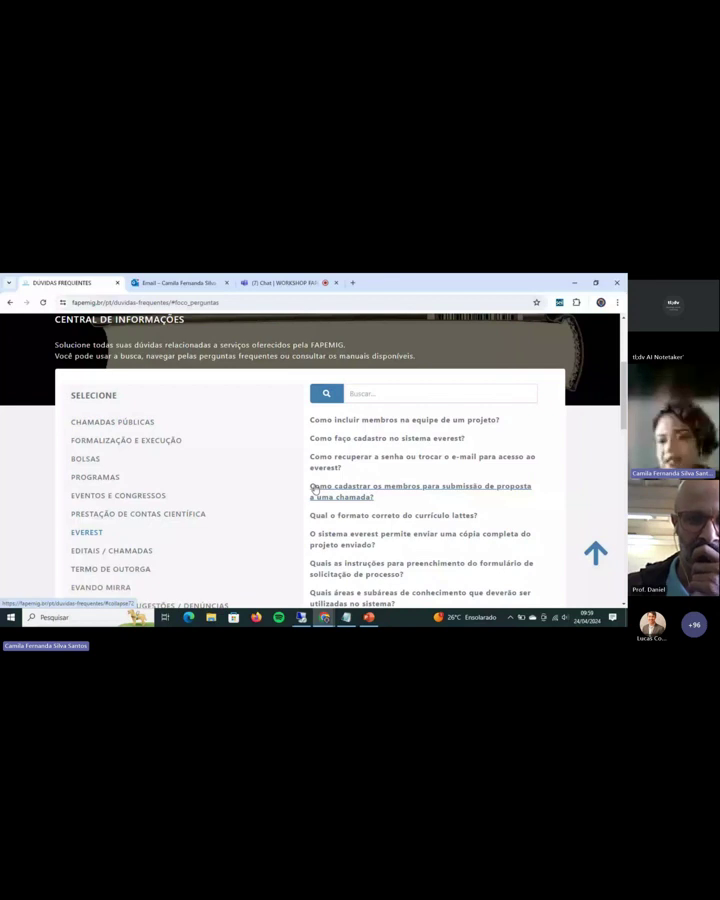
Step: Expand the FAQ's Consultas / Sugestões / Denúncias section and open the Fale Conosco da FAPEMIG form
scroll(258, 511, down, 2)
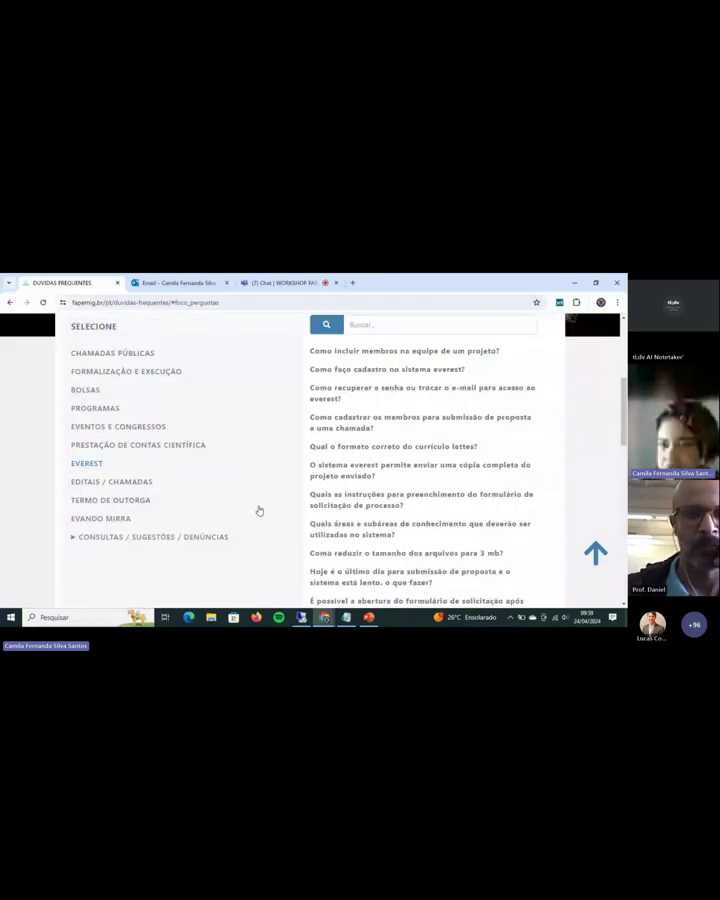
scroll(258, 510, down, 1)
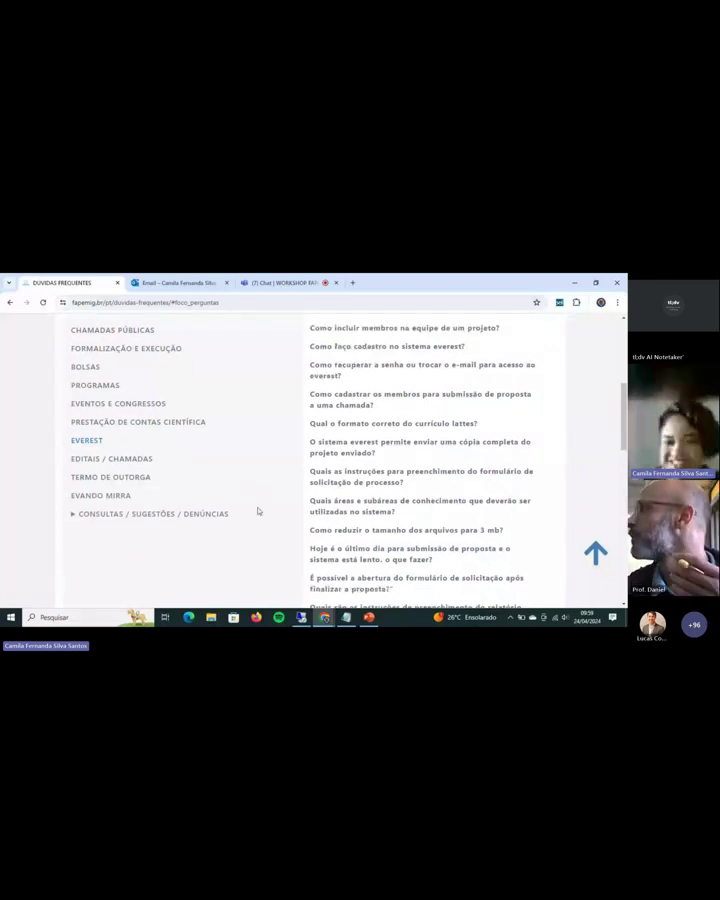
scroll(258, 510, down, 2)
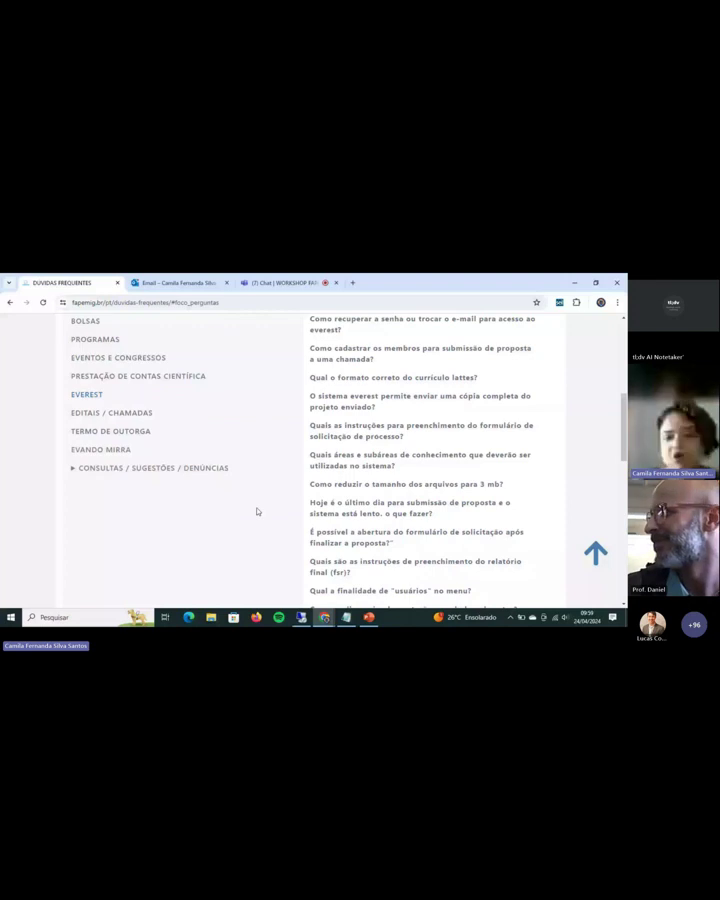
scroll(257, 511, down, 2)
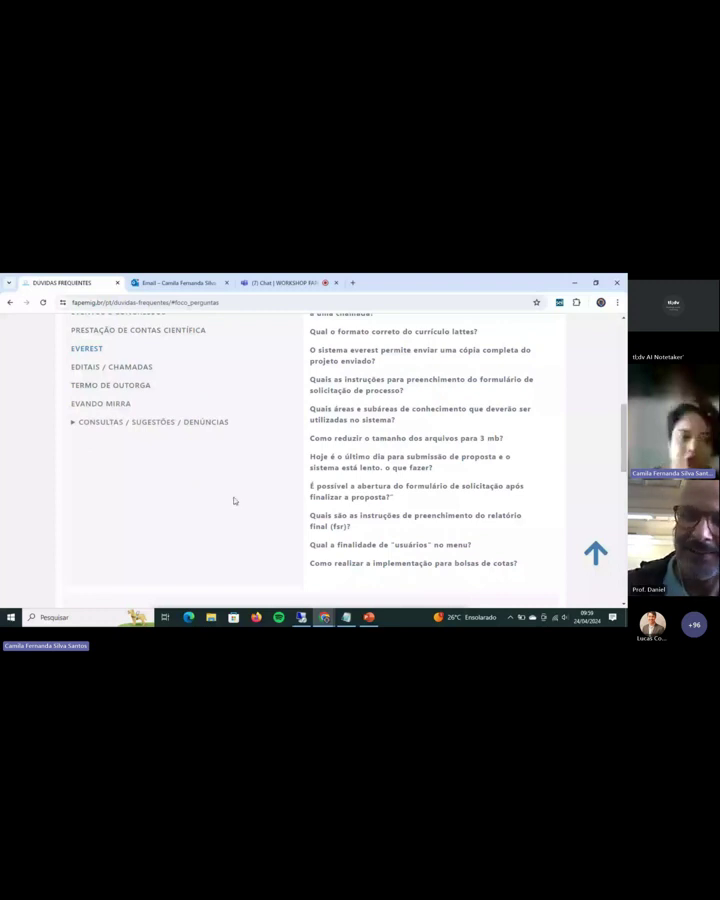
click(87, 426)
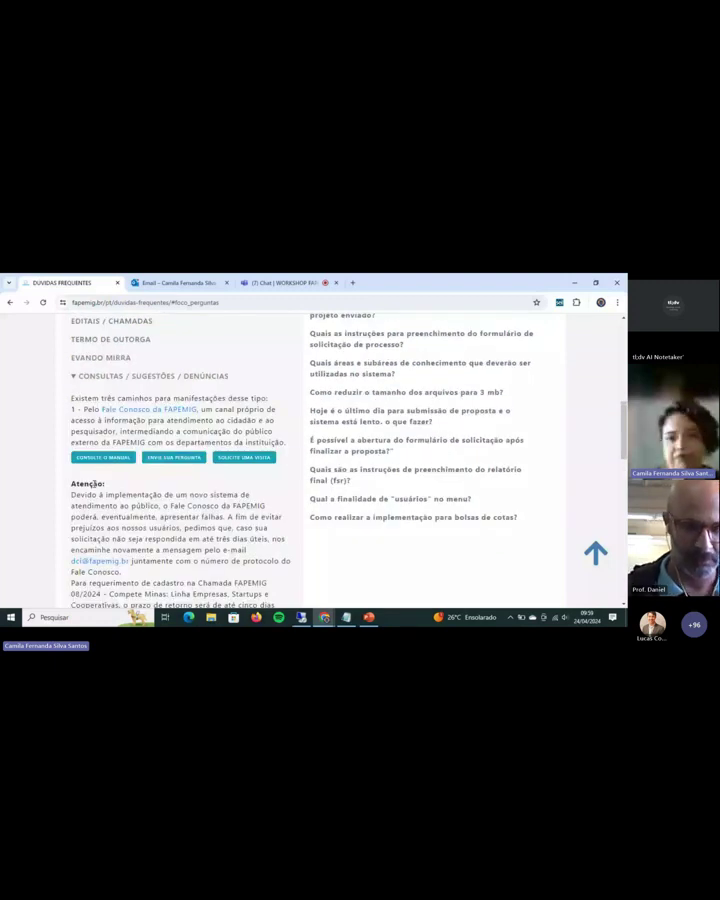
click(150, 457)
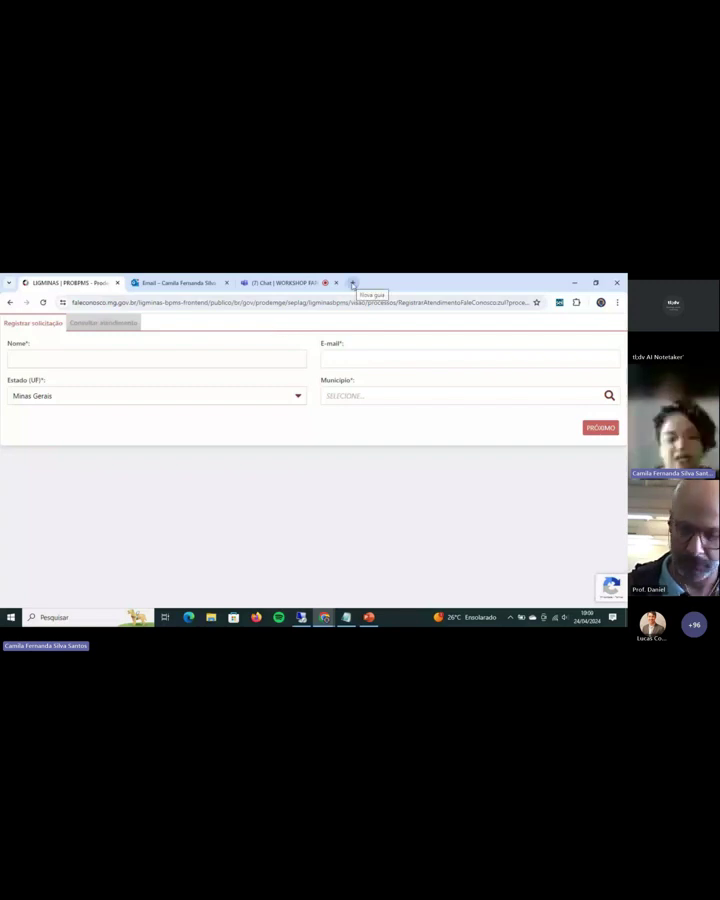
Step: Load everest.fapemig.br from the address bar suggestion
click(313, 303)
text(everest.fapemig.br)
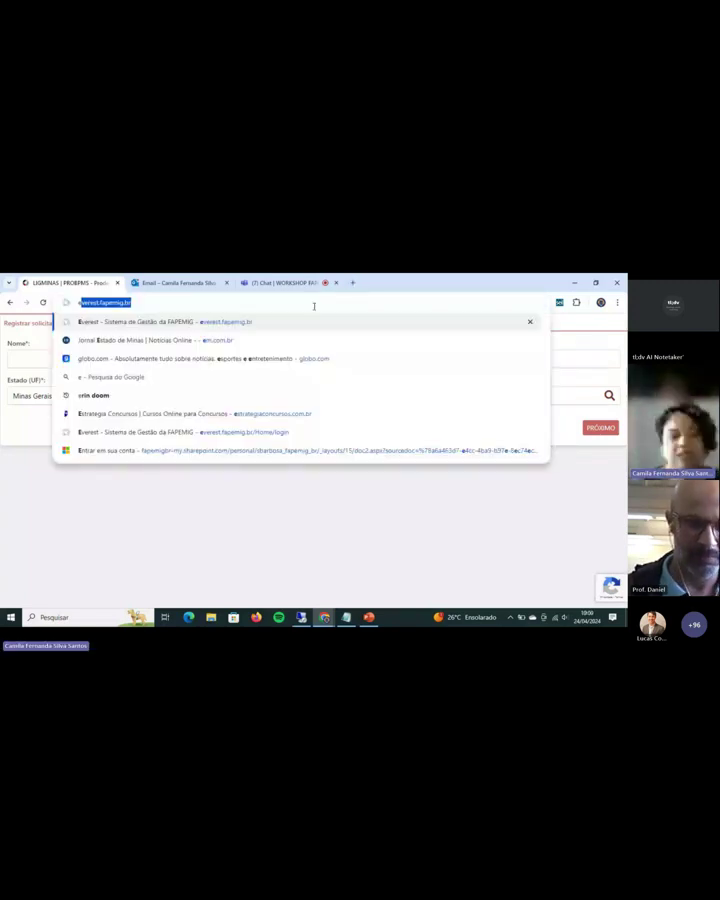
key(Return)
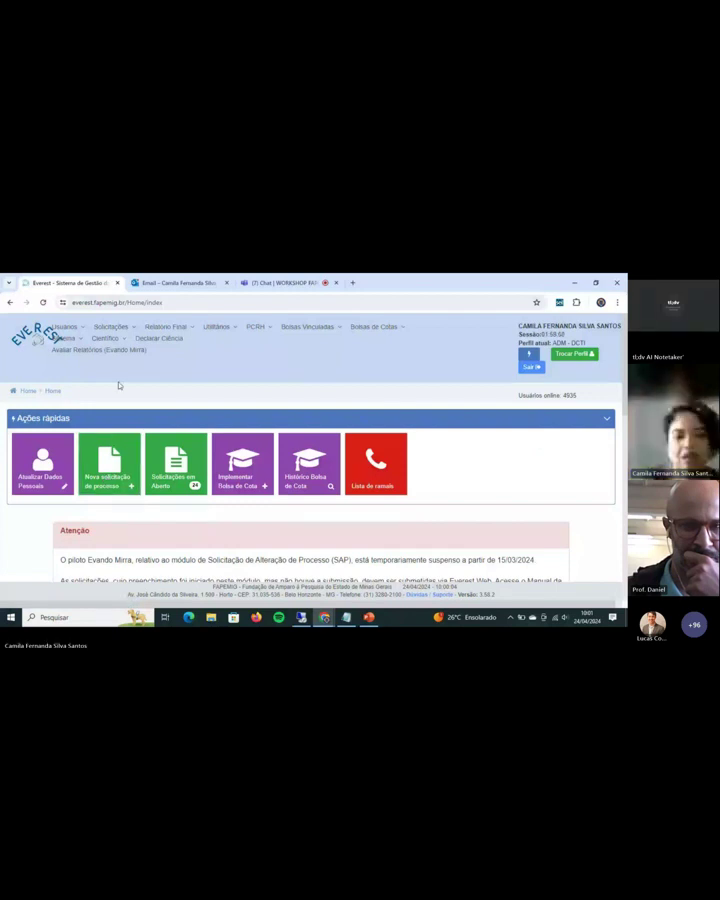
Step: Open Solicitações > Nova Solicitação and show the open Eventos calls with closing dates
click(112, 327)
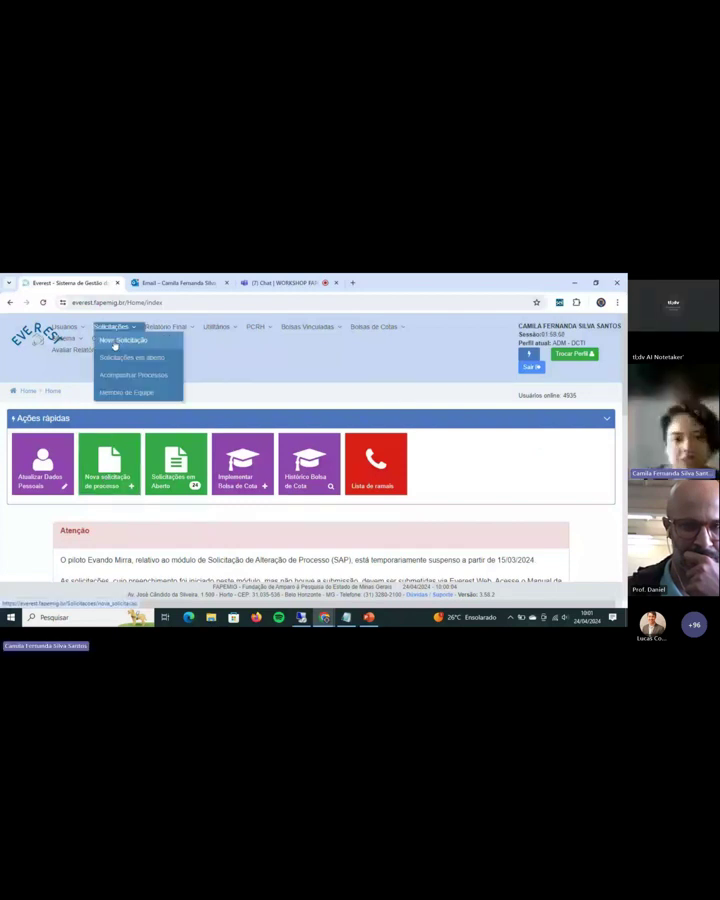
click(115, 344)
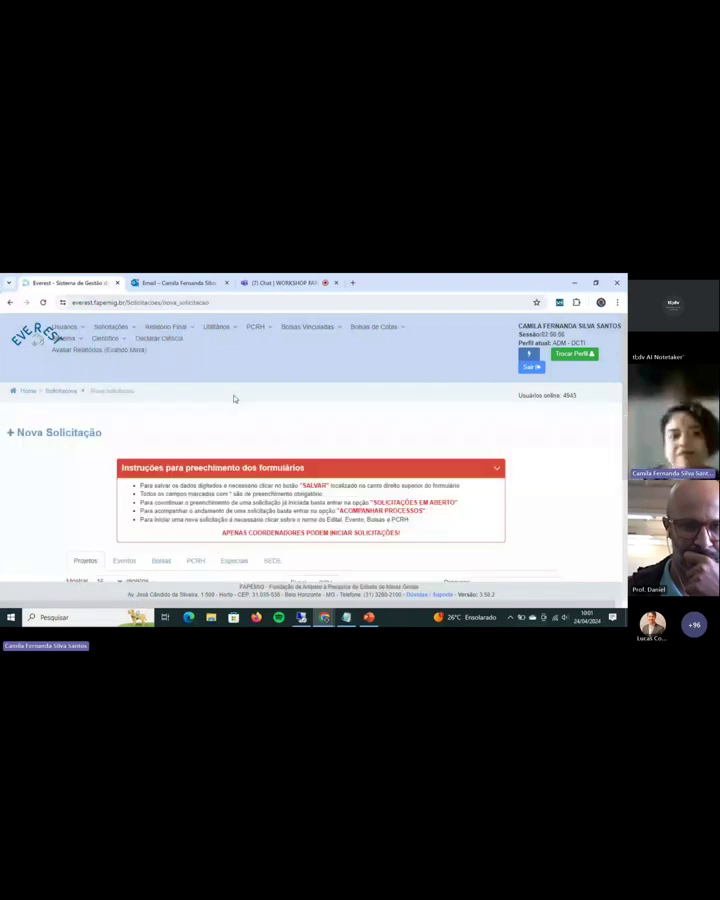
scroll(234, 399, down, 5)
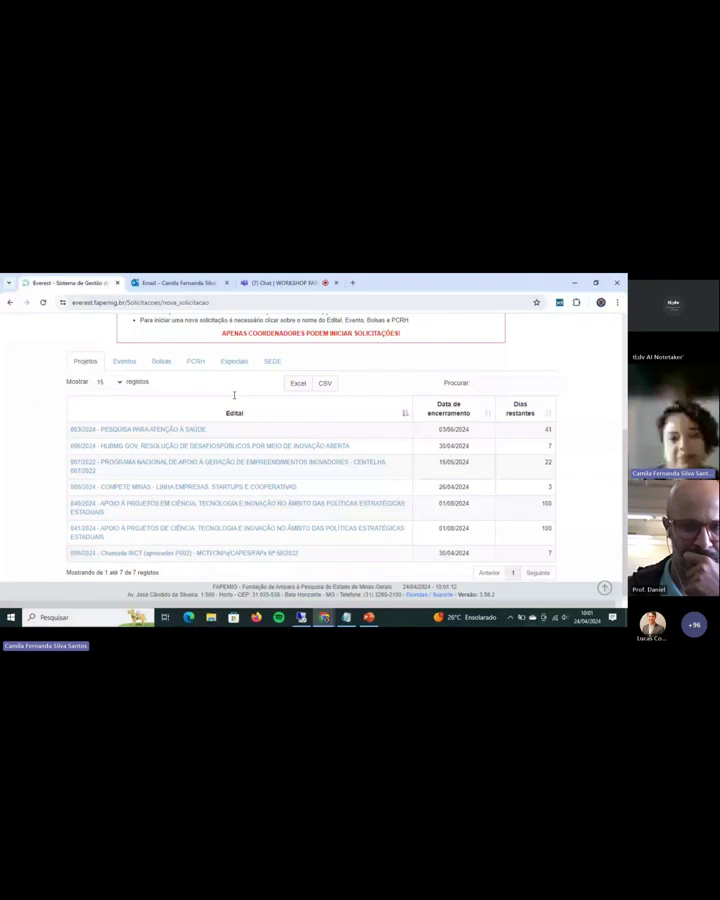
scroll(73, 498, down, 1)
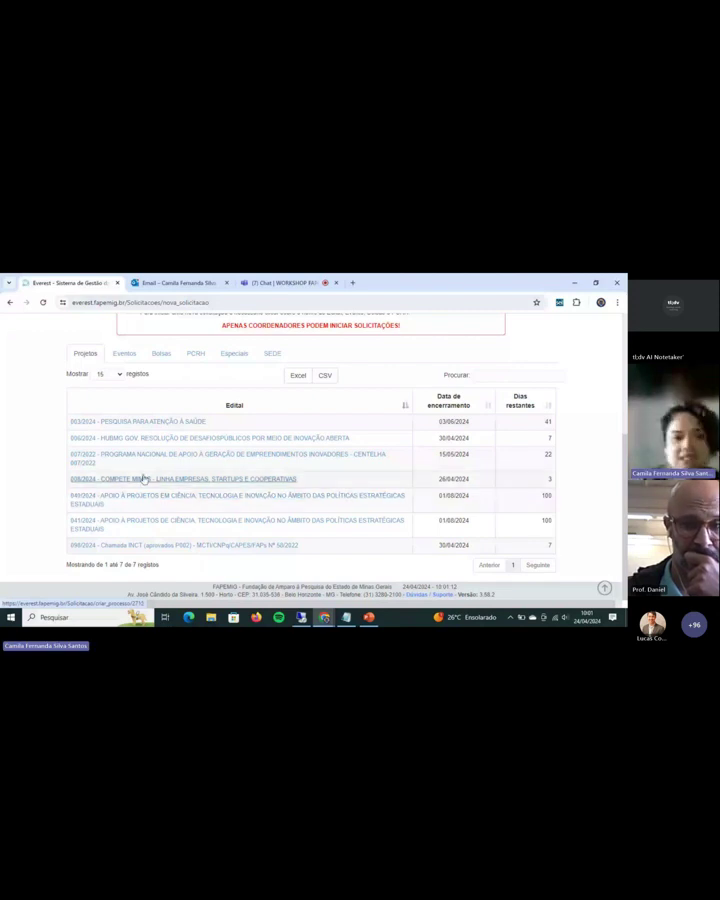
click(125, 354)
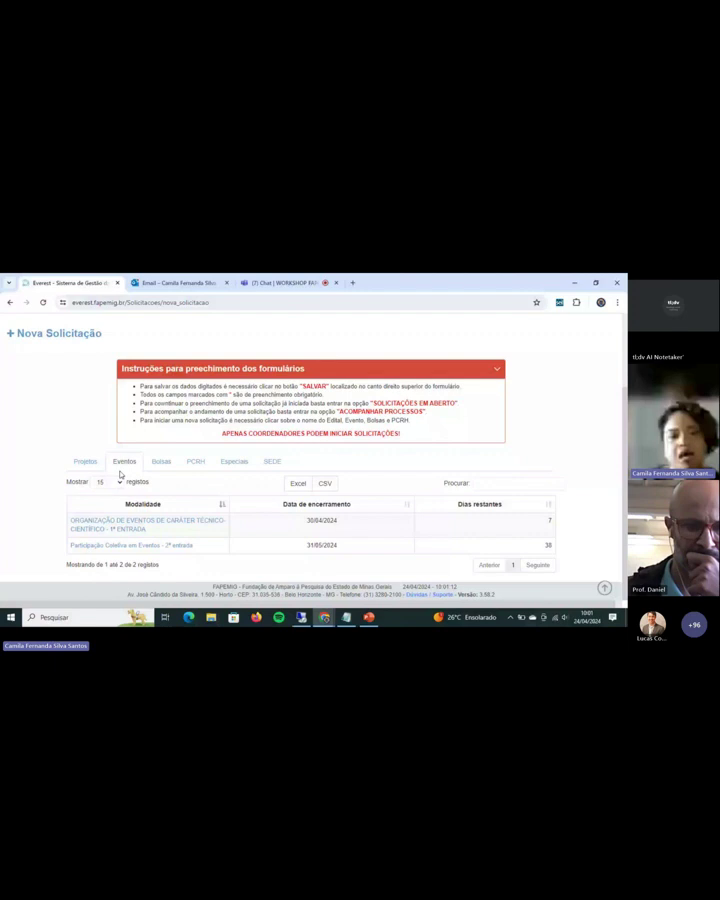
Step: Review the open calls under the Bolsas, PCRH, Especiais and SEDE tabs
click(159, 464)
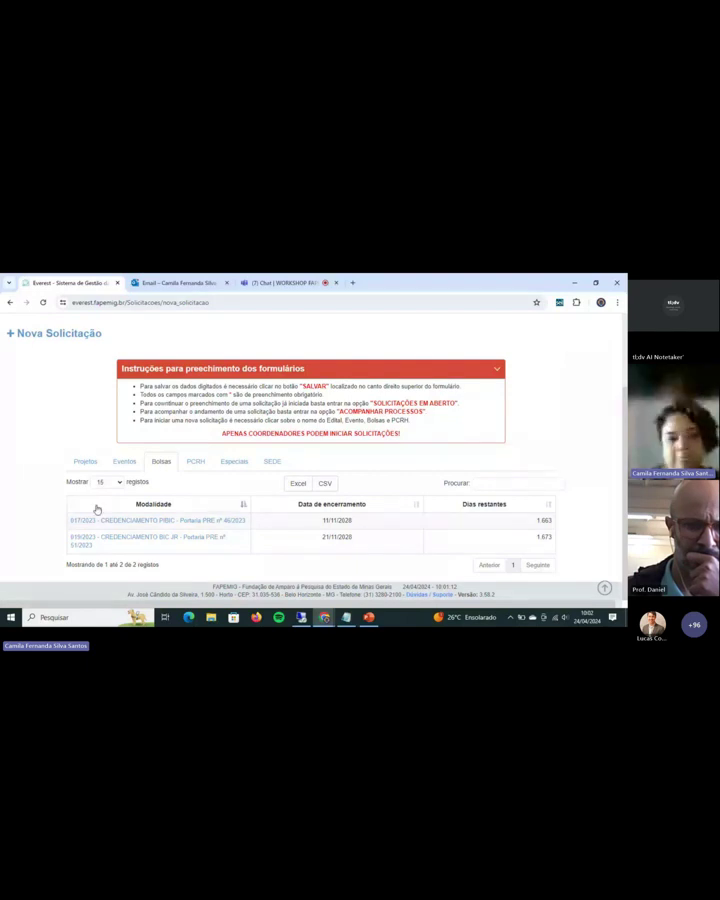
click(194, 463)
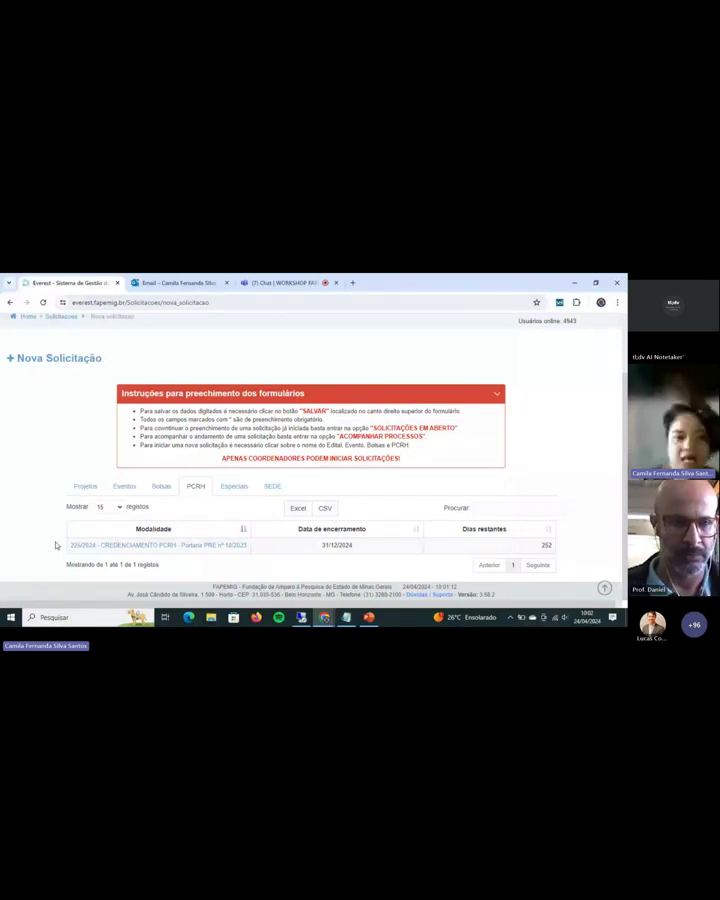
click(228, 489)
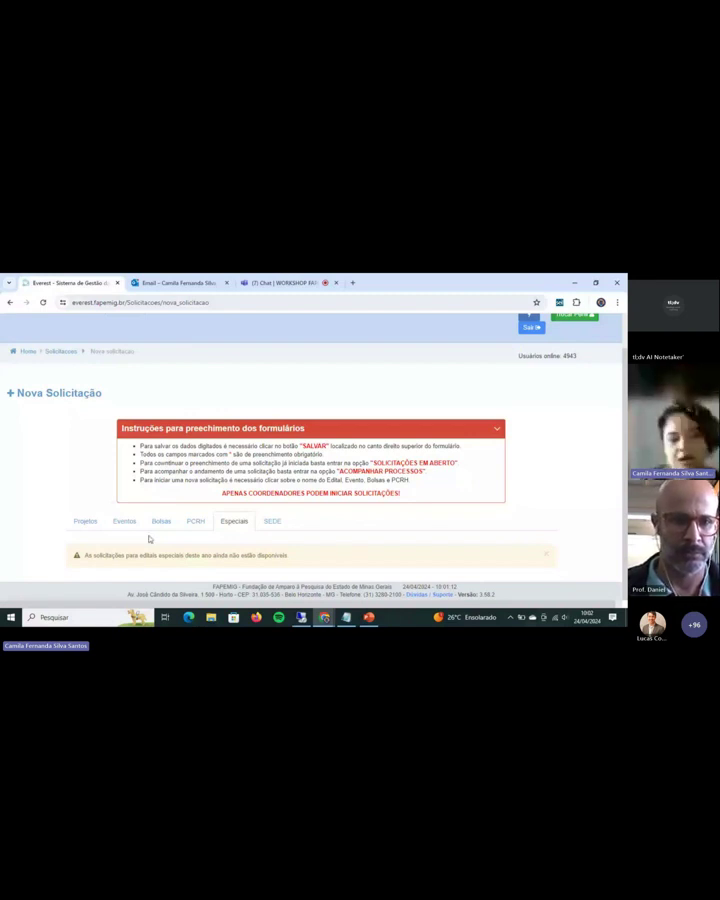
click(272, 522)
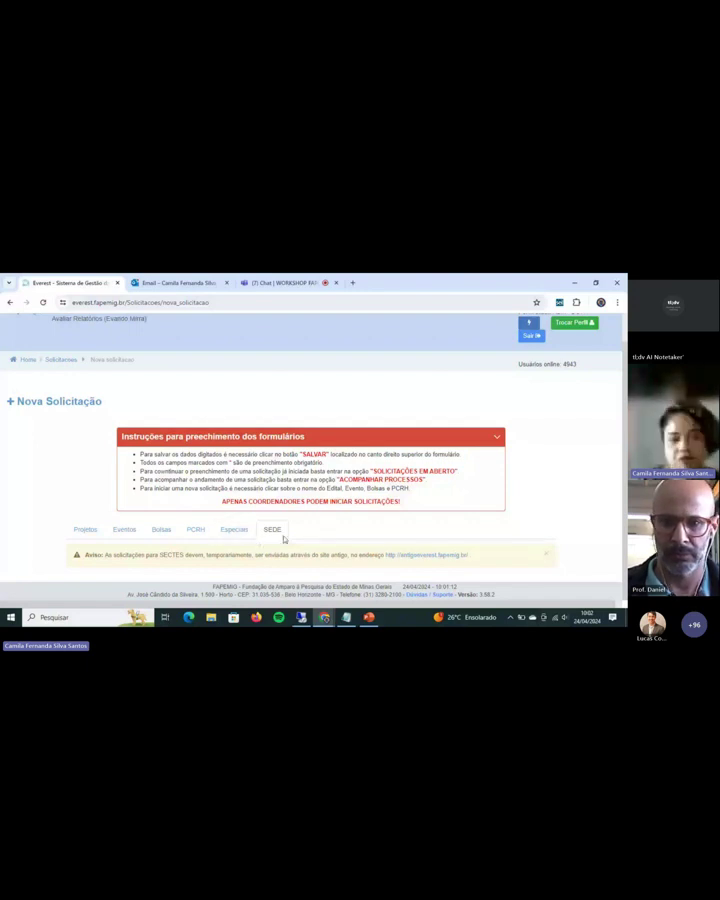
Step: Return to the Projetos tab showing seven open calls and days remaining
click(84, 532)
scroll(82, 444, down, 2)
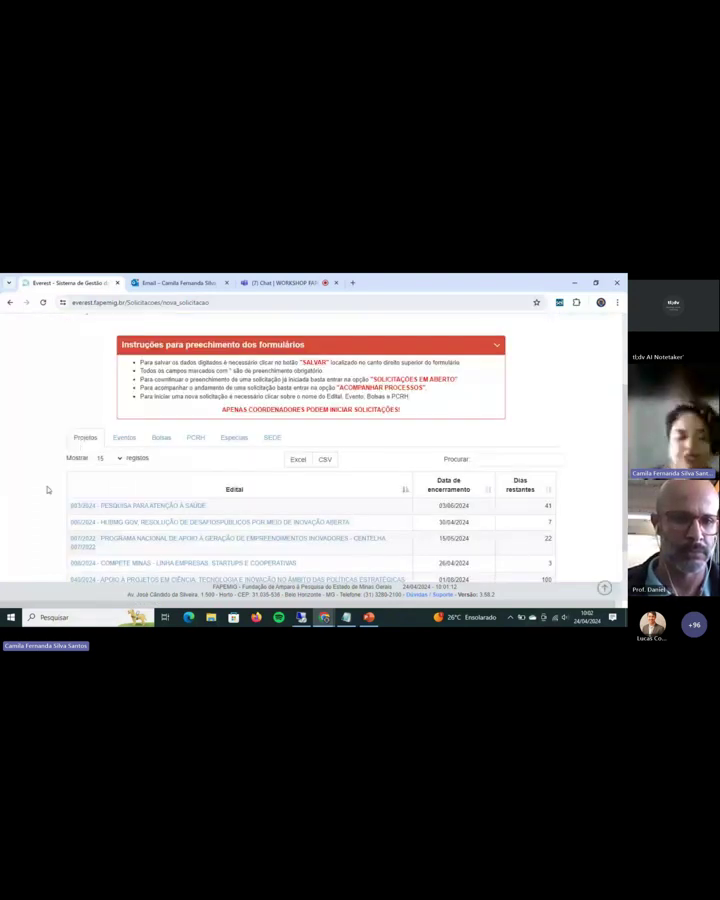
scroll(260, 364, down, 2)
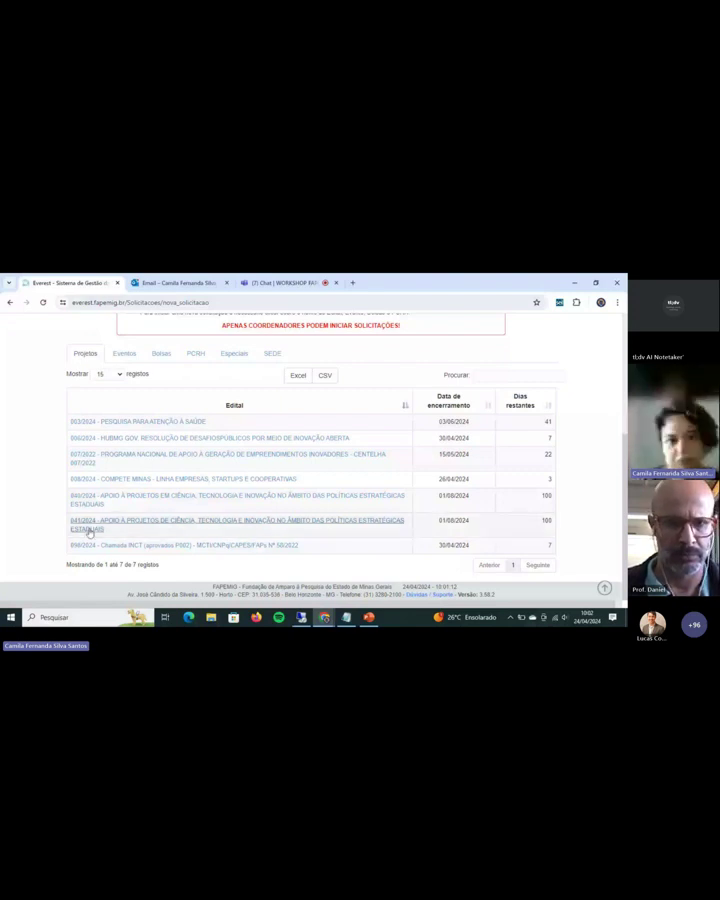
Step: Start a request for the 003/2024 health research call and browse its Instituições and Dados da Proposta sections
click(103, 422)
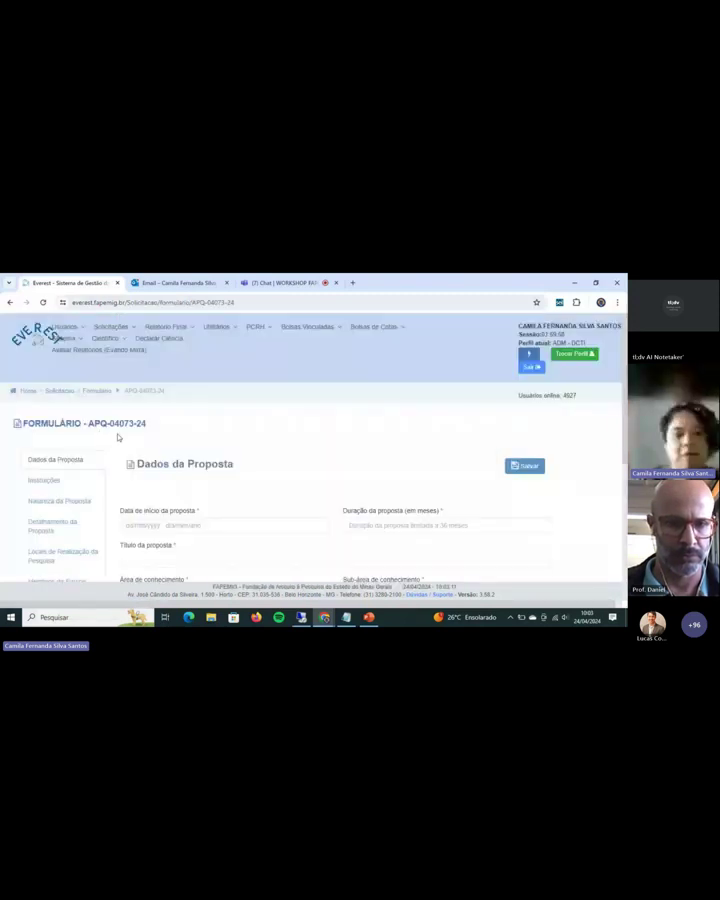
scroll(71, 373, down, 2)
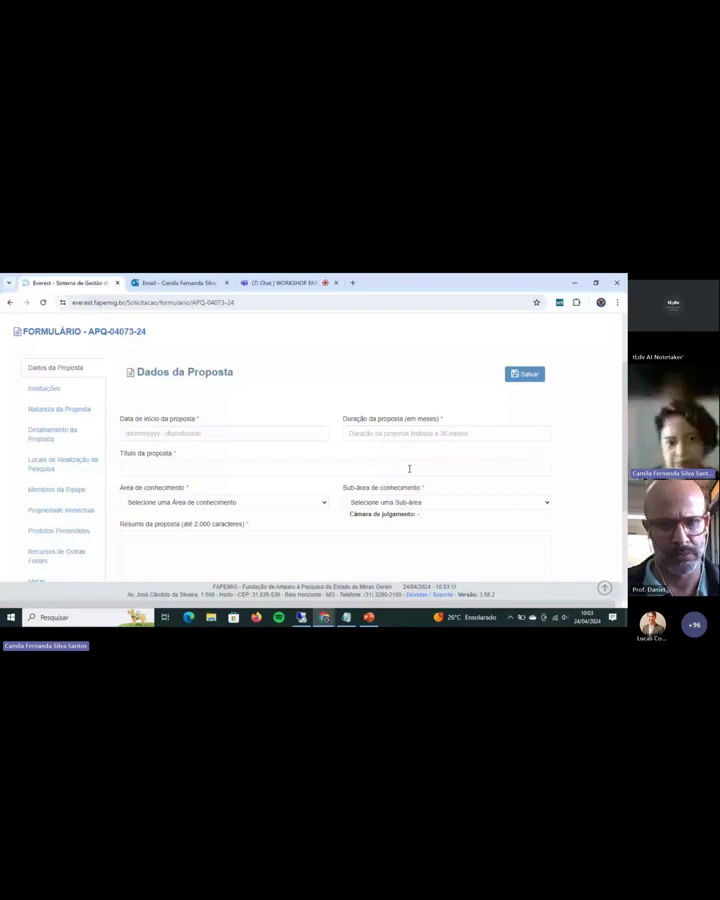
scroll(205, 441, down, 1)
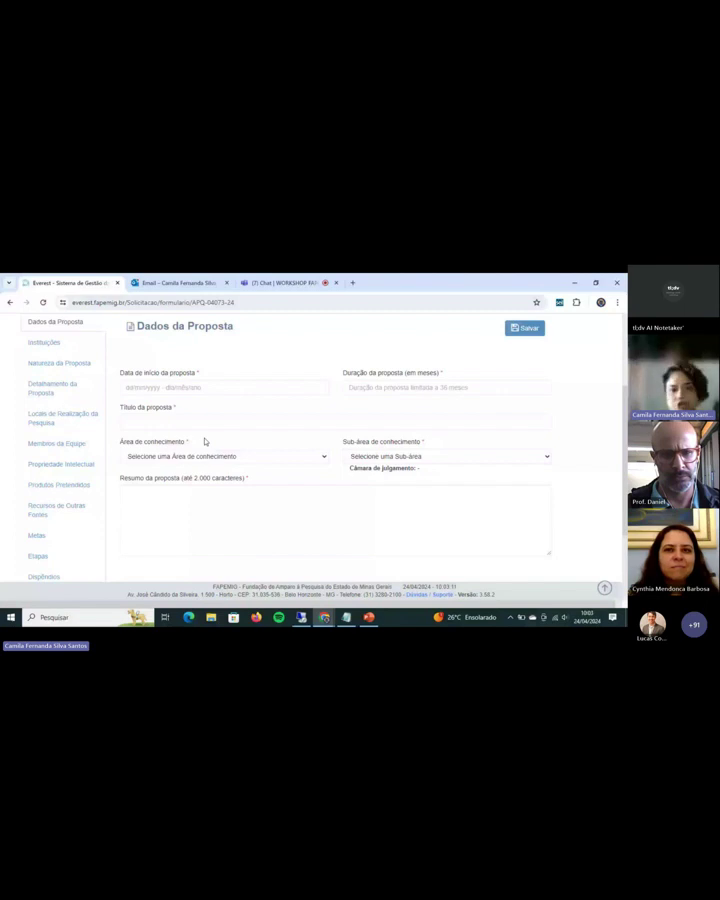
click(62, 343)
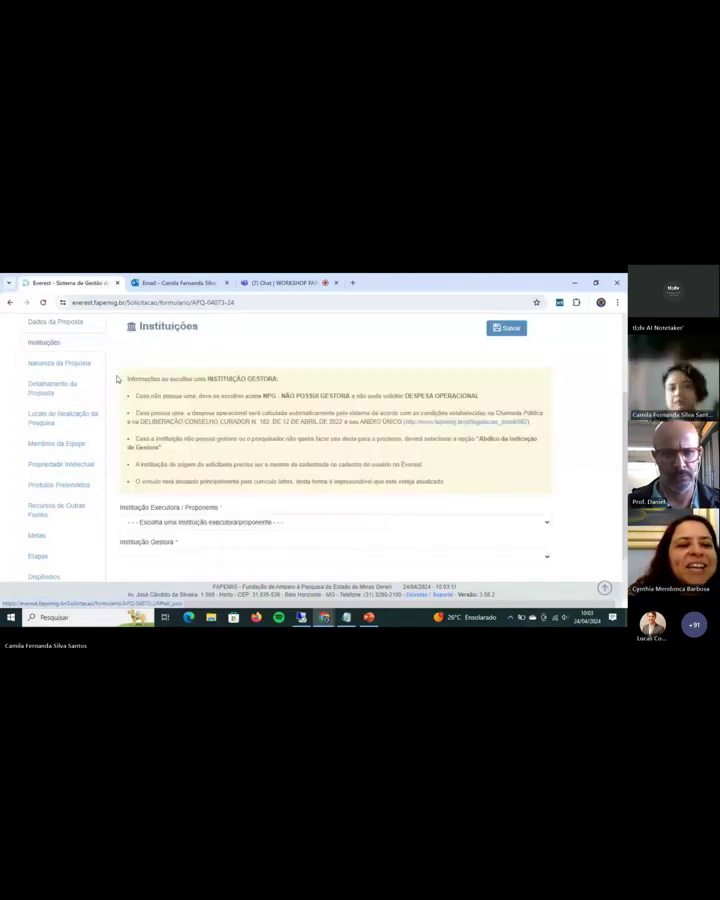
click(55, 322)
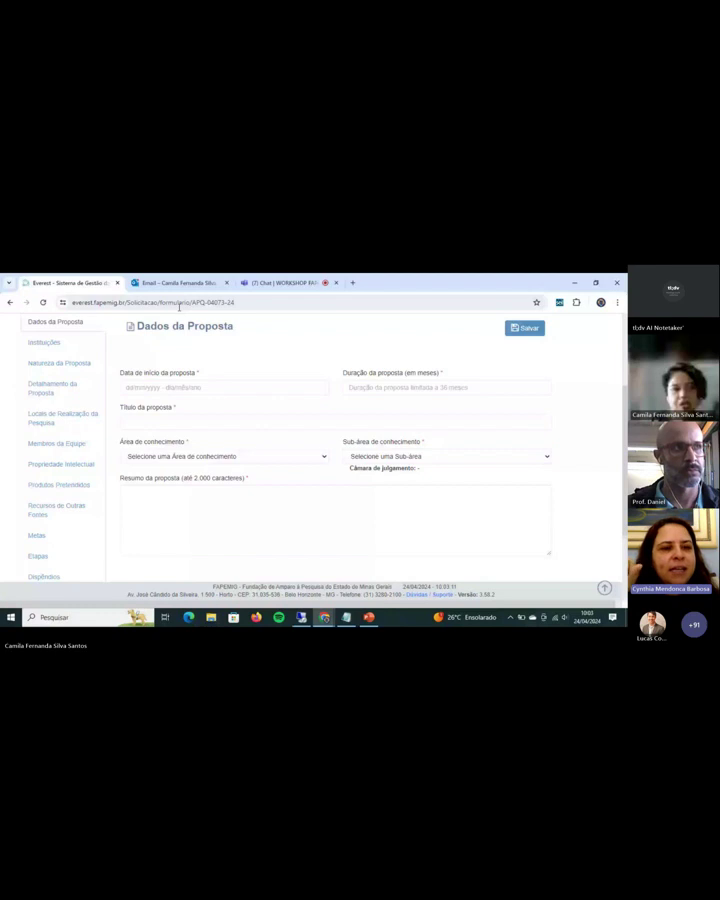
Step: Bring up the Solicitações menu options from the proposal form
scroll(222, 383, up, 3)
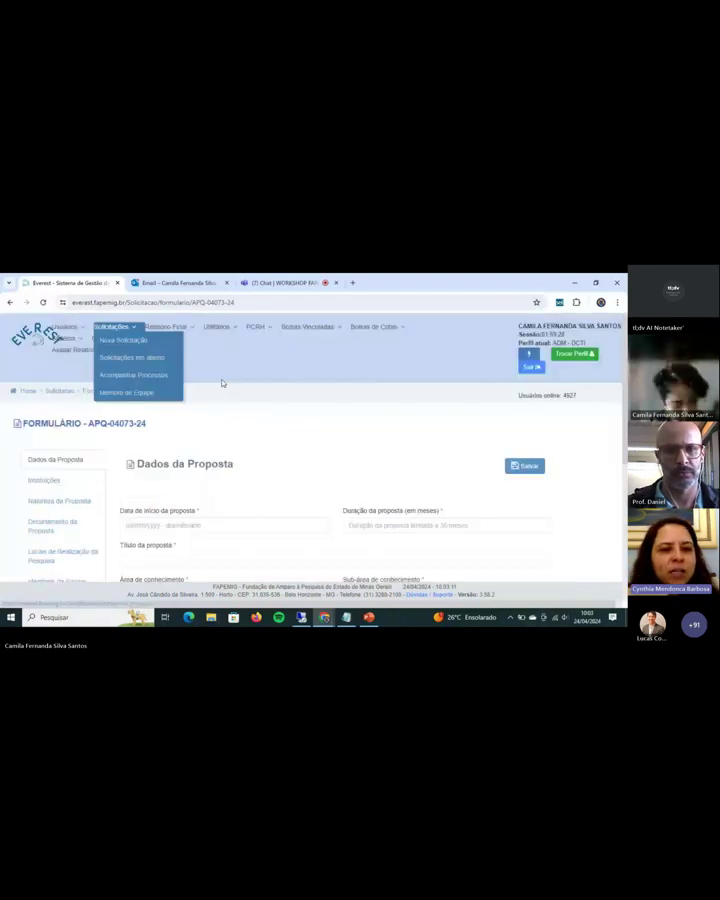
click(212, 375)
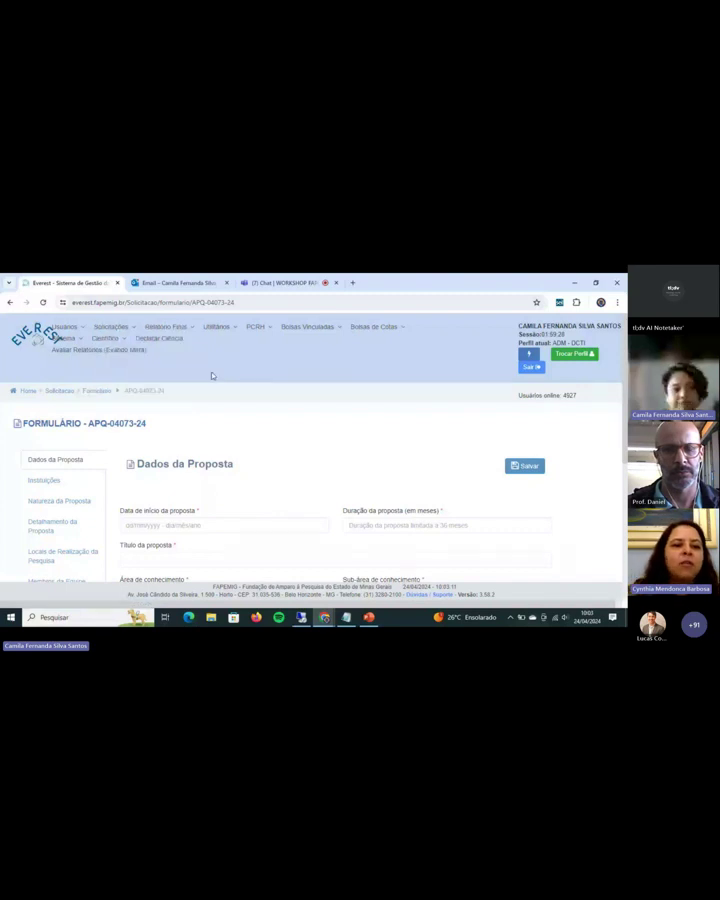
click(113, 326)
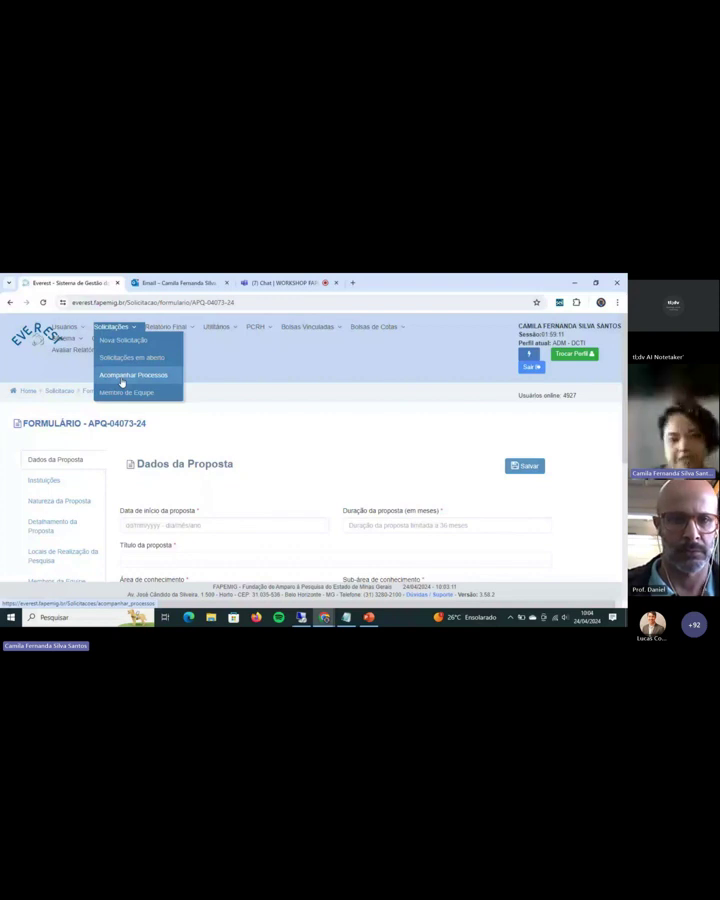
Step: Open Acompanhar Processos, then sign in to the fpew homologation site in a new tab with saved credentials
click(121, 376)
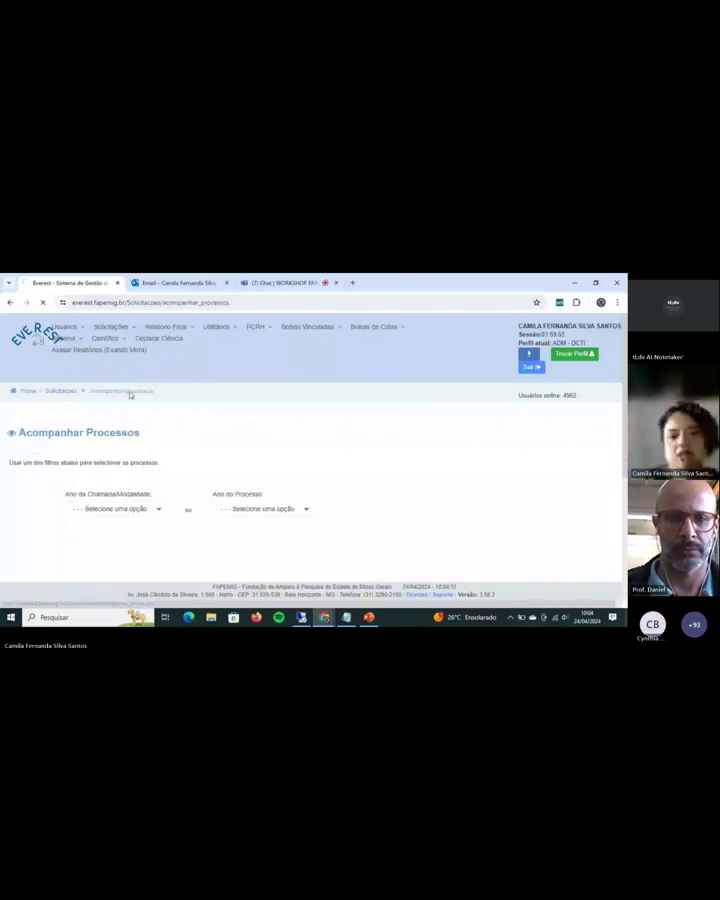
click(155, 510)
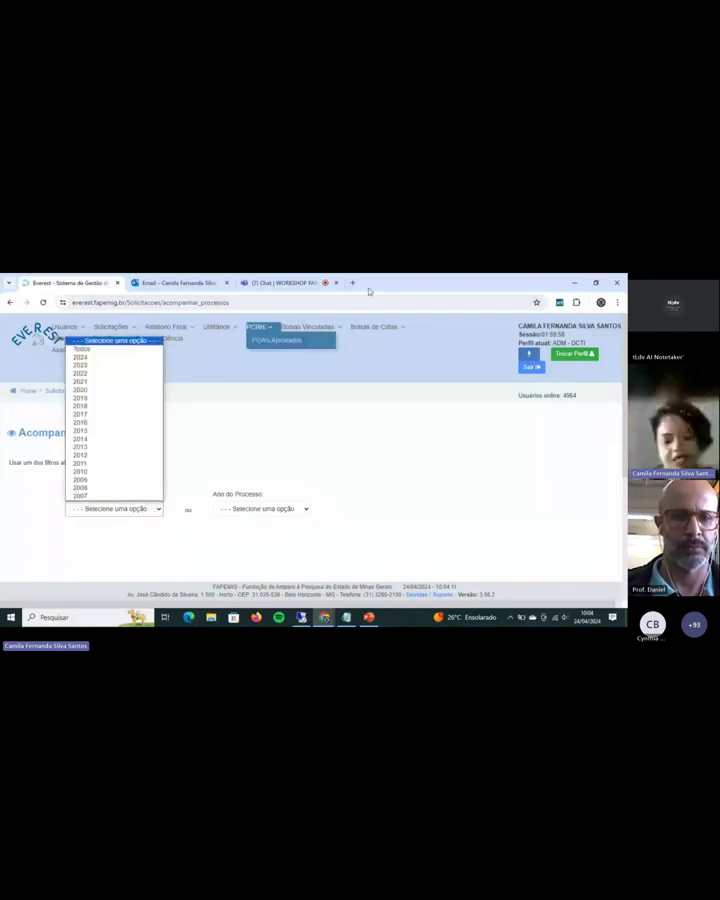
click(352, 283)
text(f)
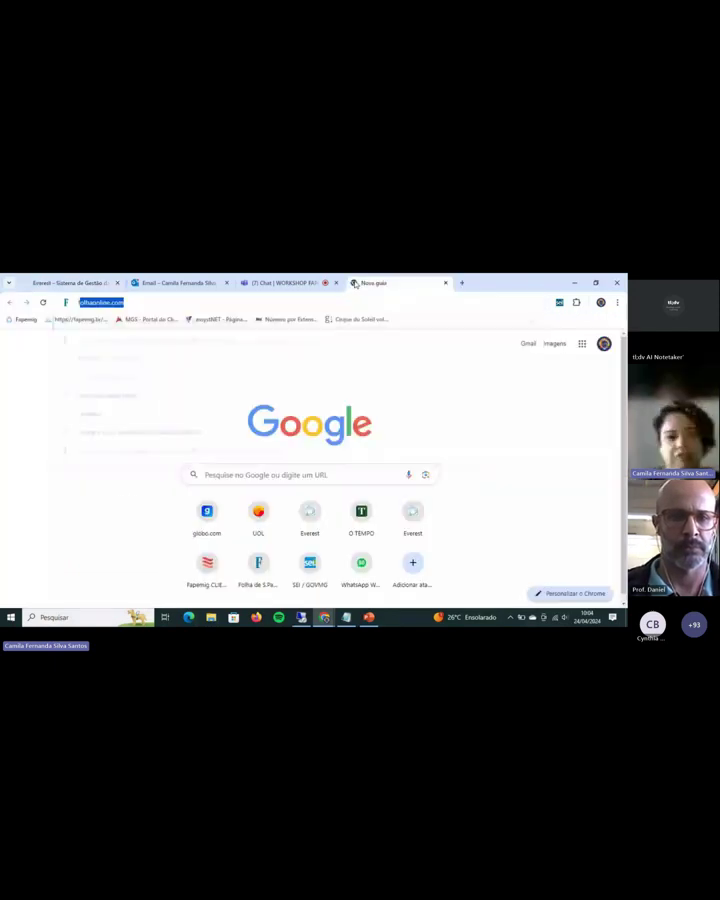
text(p)
key(Return)
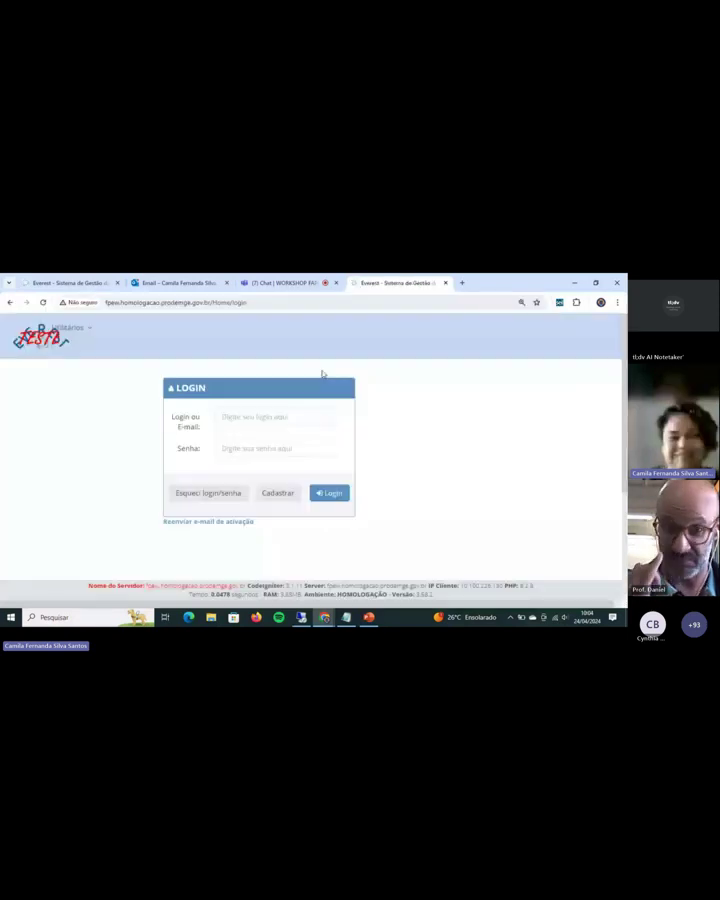
click(269, 418)
click(290, 441)
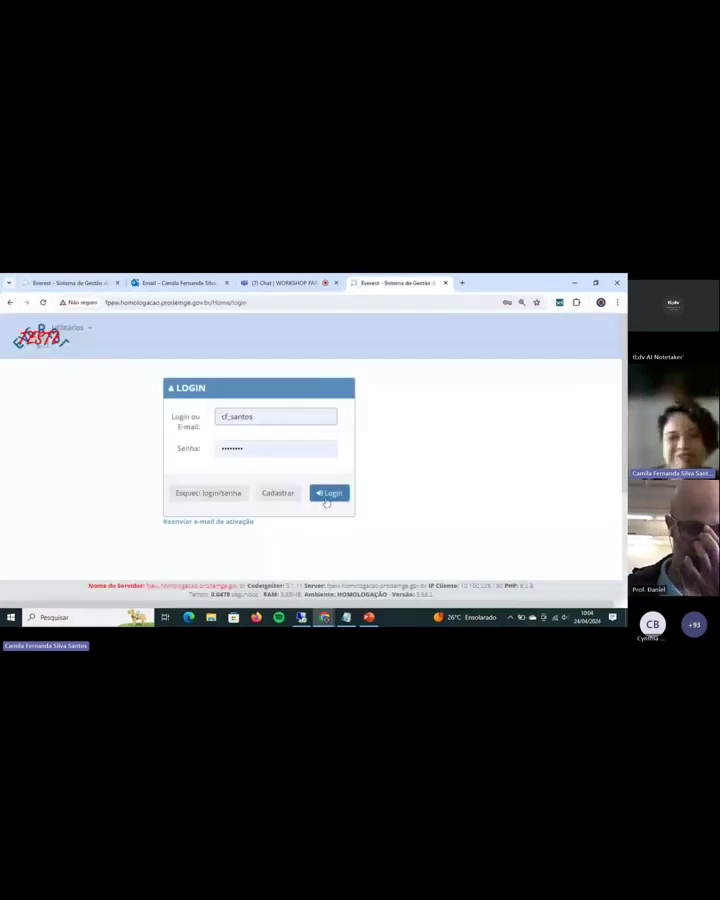
click(327, 494)
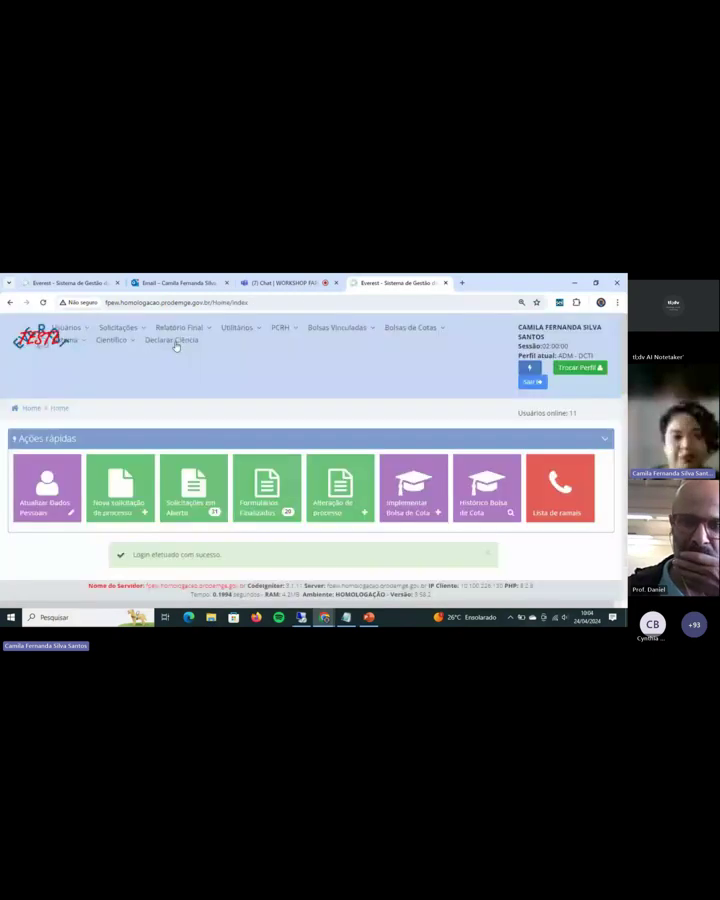
Step: On the homologation site, list processes with Ano do Processo set to Todos
click(175, 341)
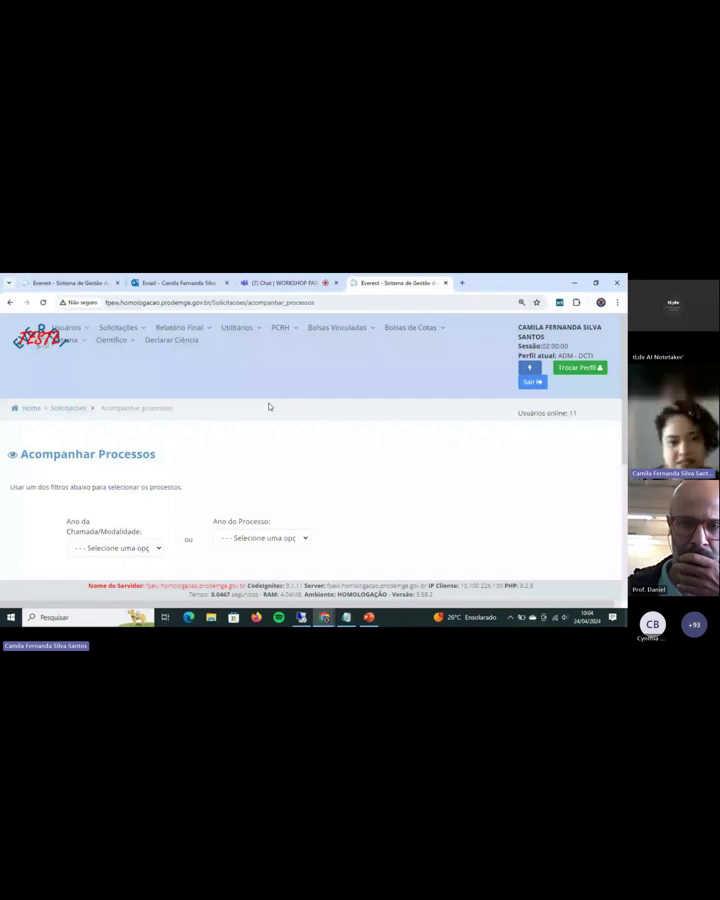
scroll(200, 410, down, 3)
click(130, 410)
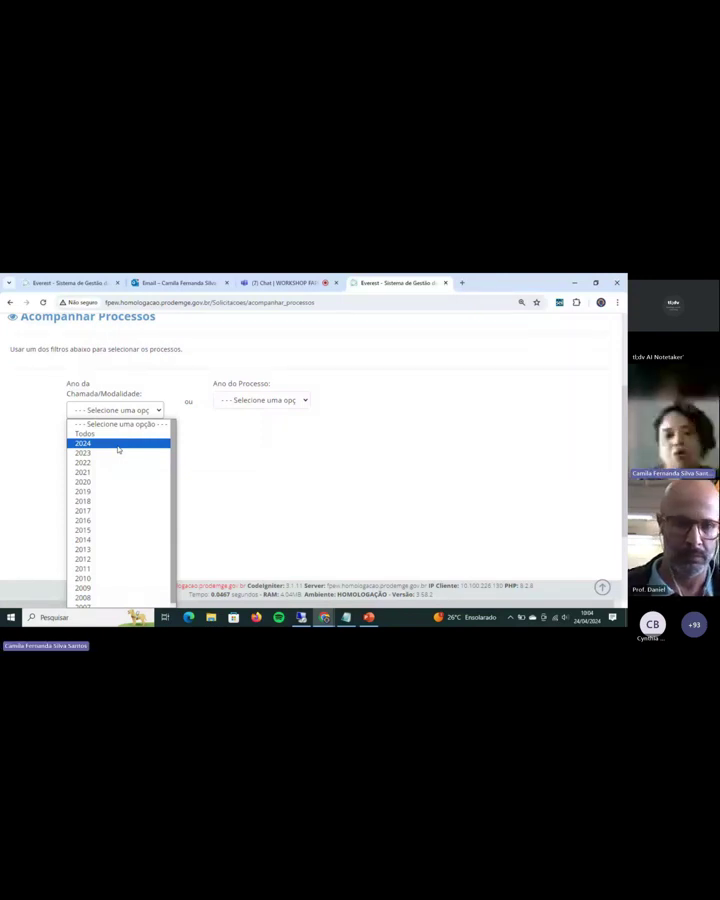
click(234, 401)
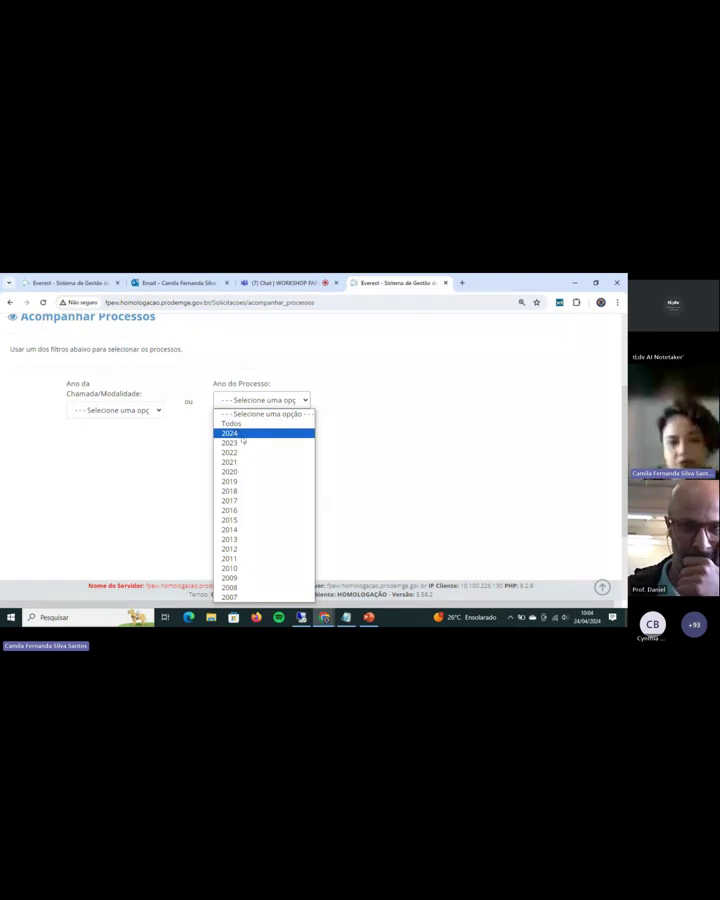
click(234, 423)
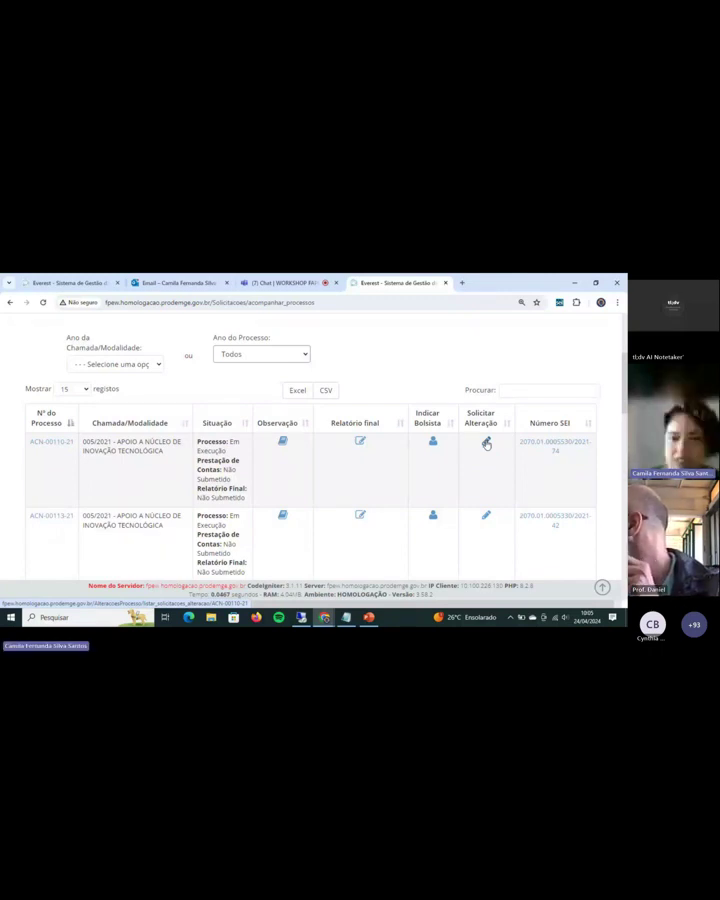
click(486, 444)
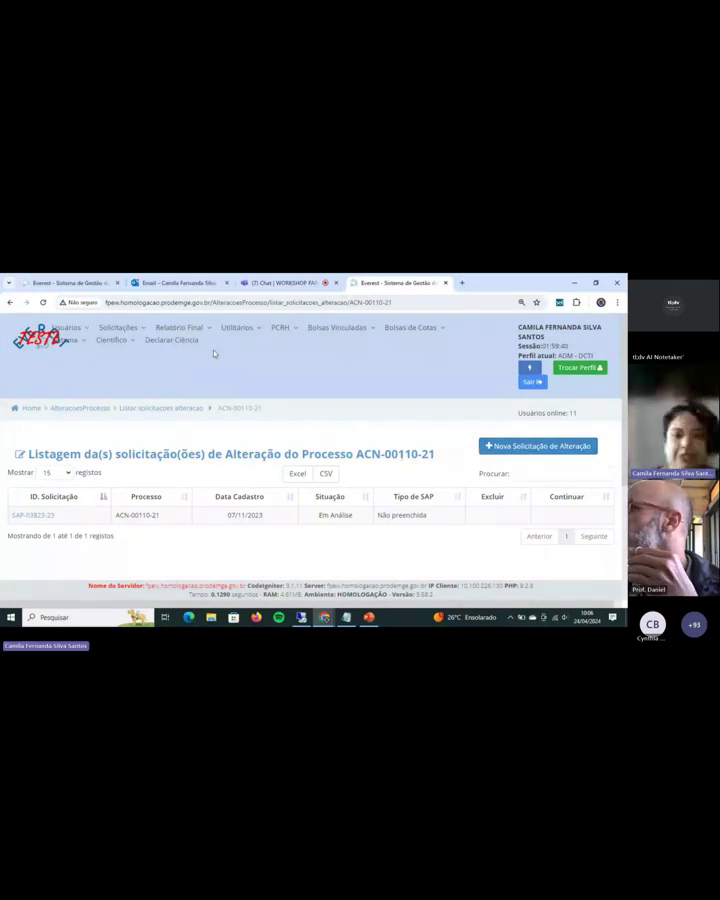
click(128, 329)
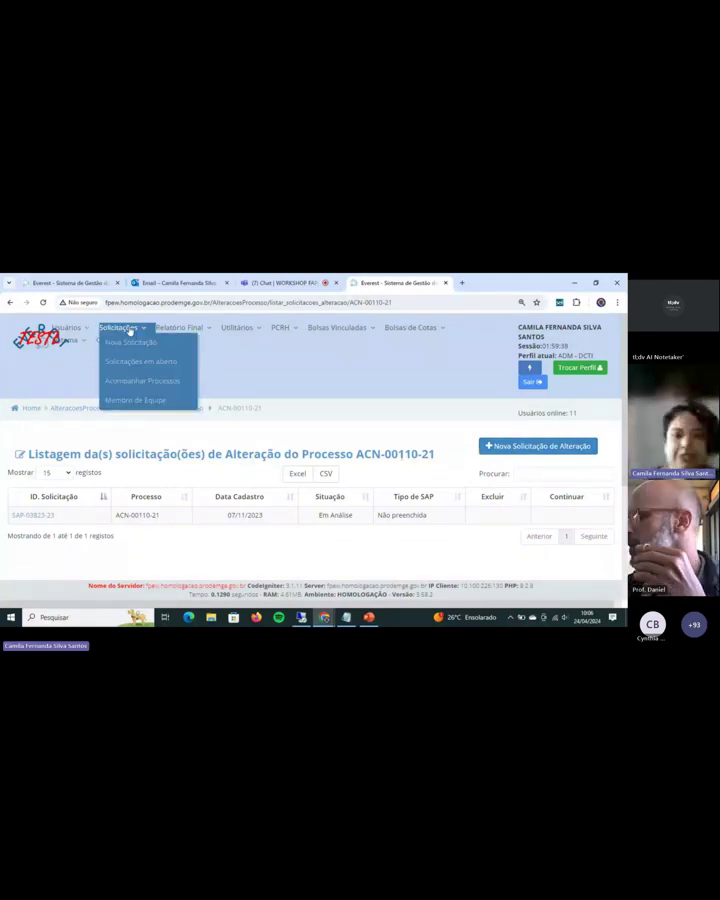
click(137, 386)
scroll(430, 478, down, 3)
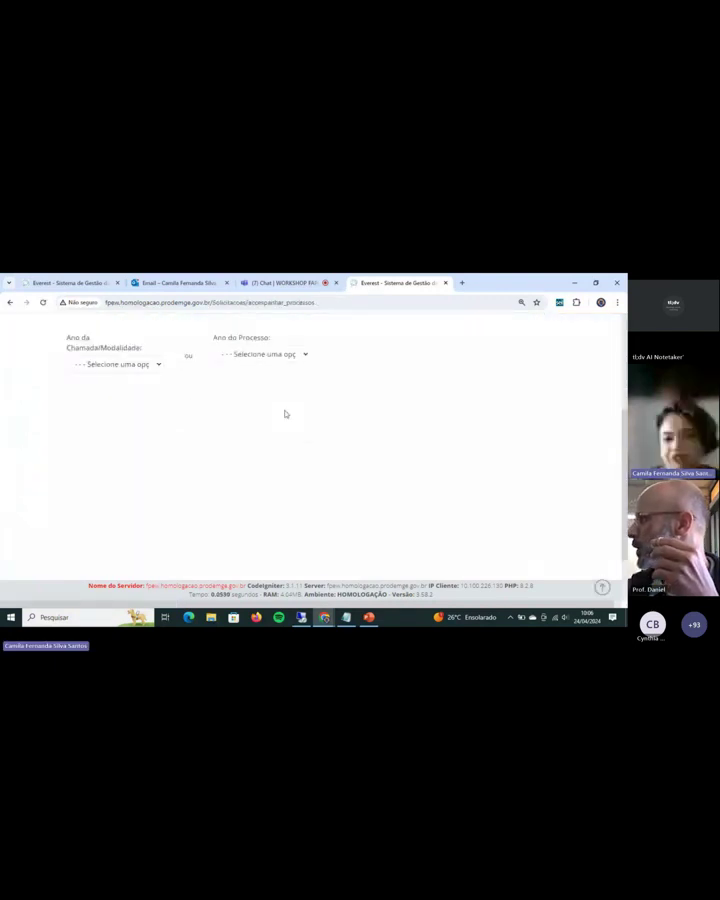
click(236, 354)
click(250, 380)
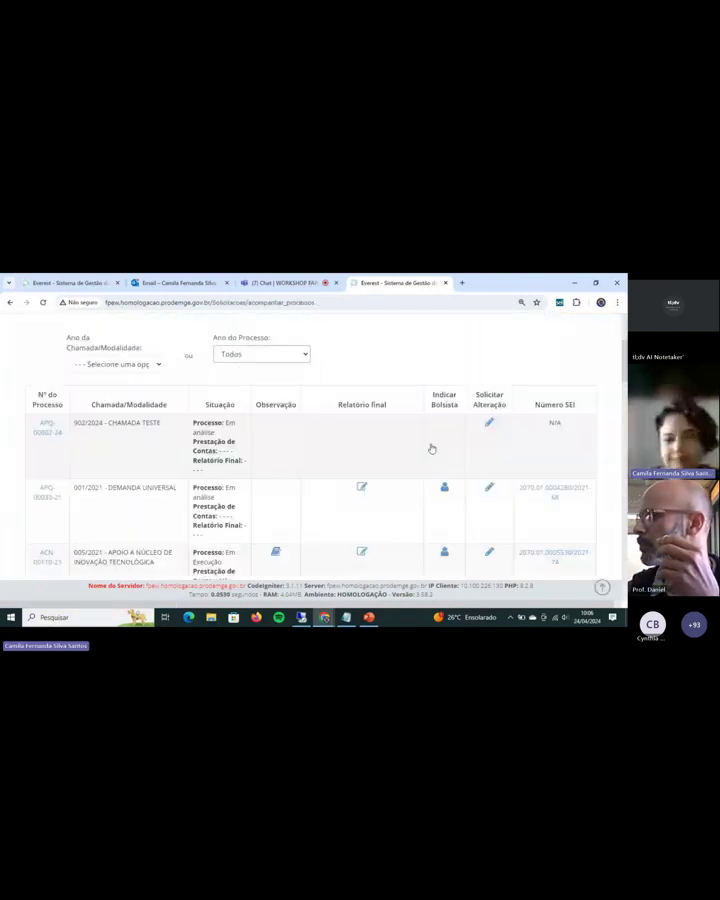
Step: View the Bolsa Vinculada table for process ACN-00110-21
click(432, 445)
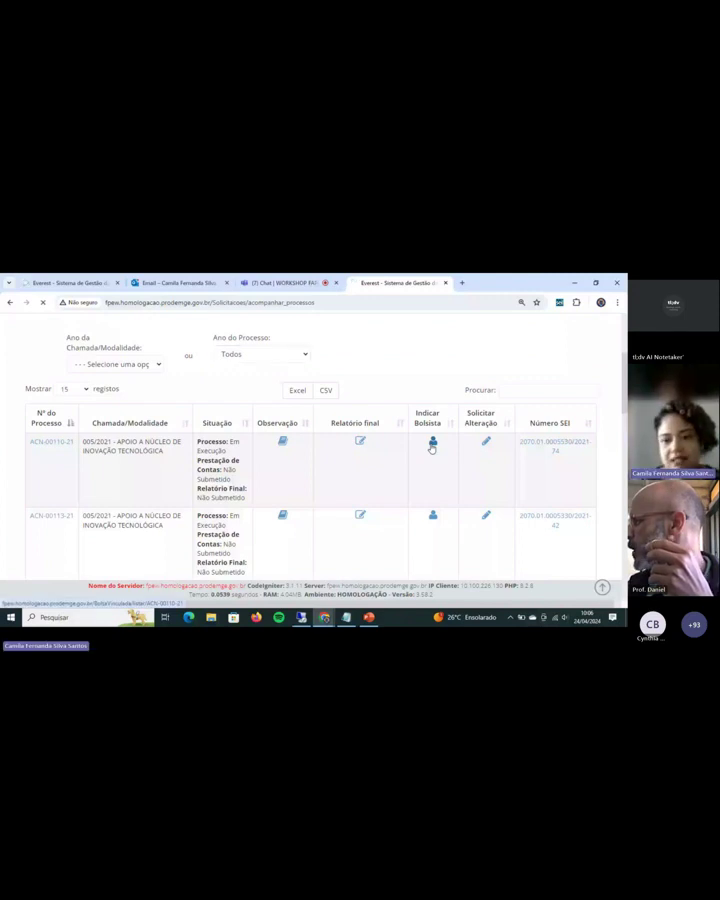
scroll(432, 449, down, 2)
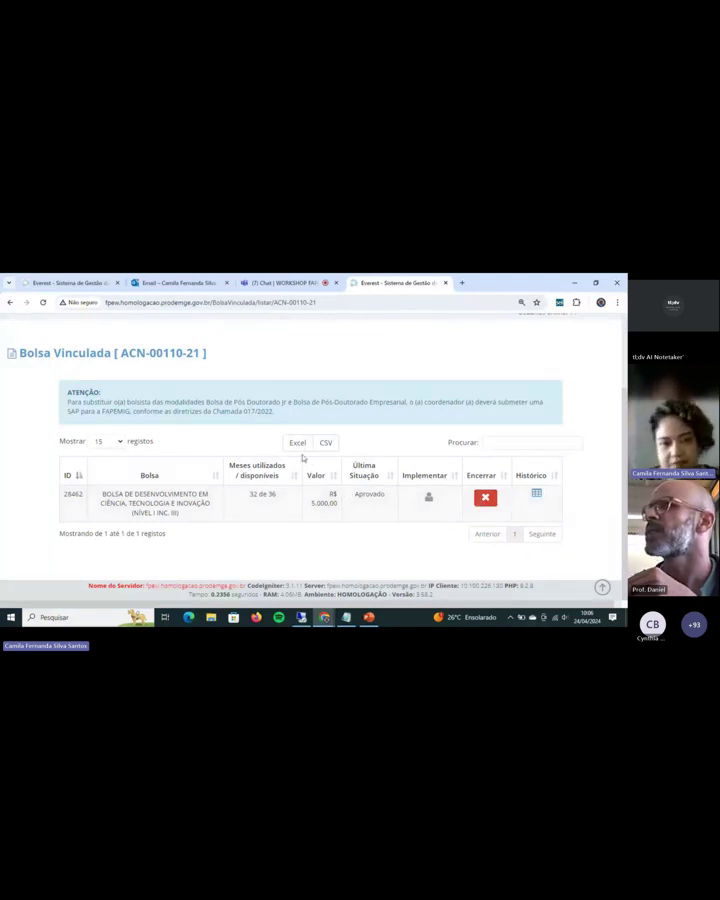
scroll(213, 345, up, 2)
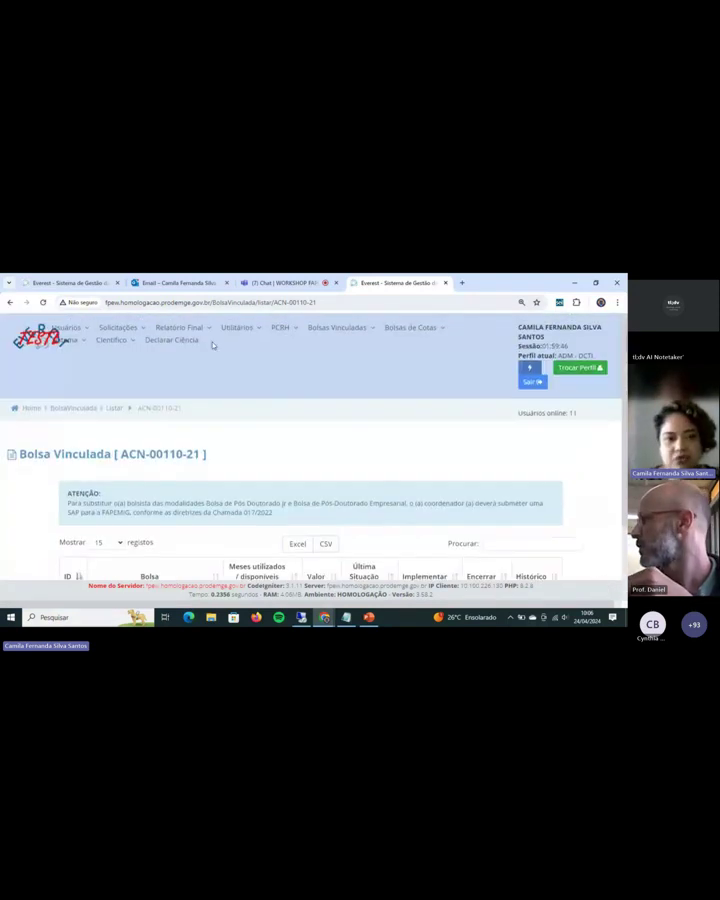
Step: Return to Solicitações > Acompanhar Processos
click(66, 328)
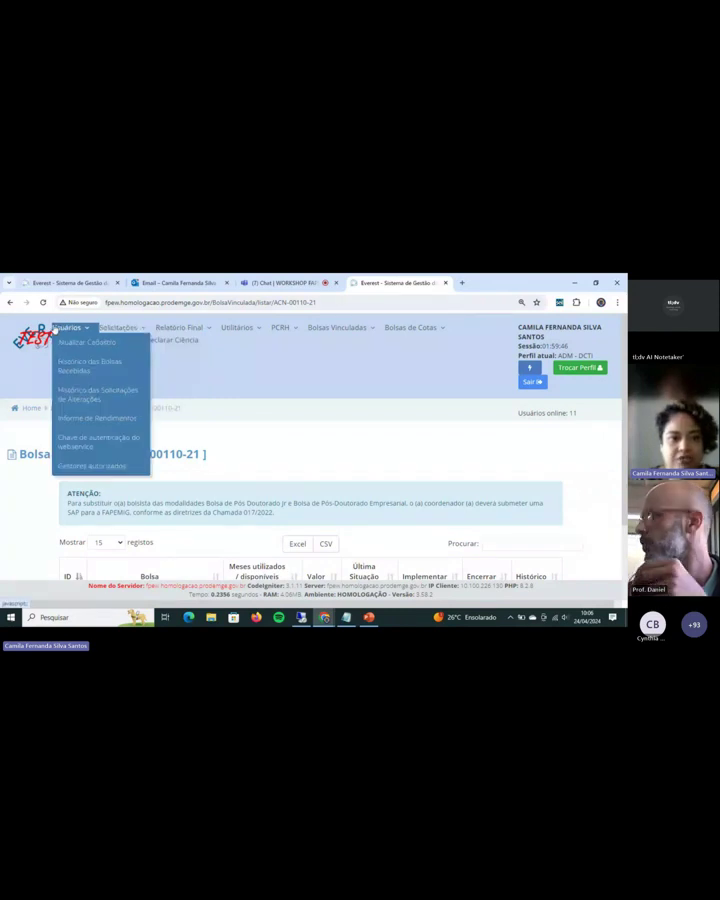
click(118, 328)
click(132, 378)
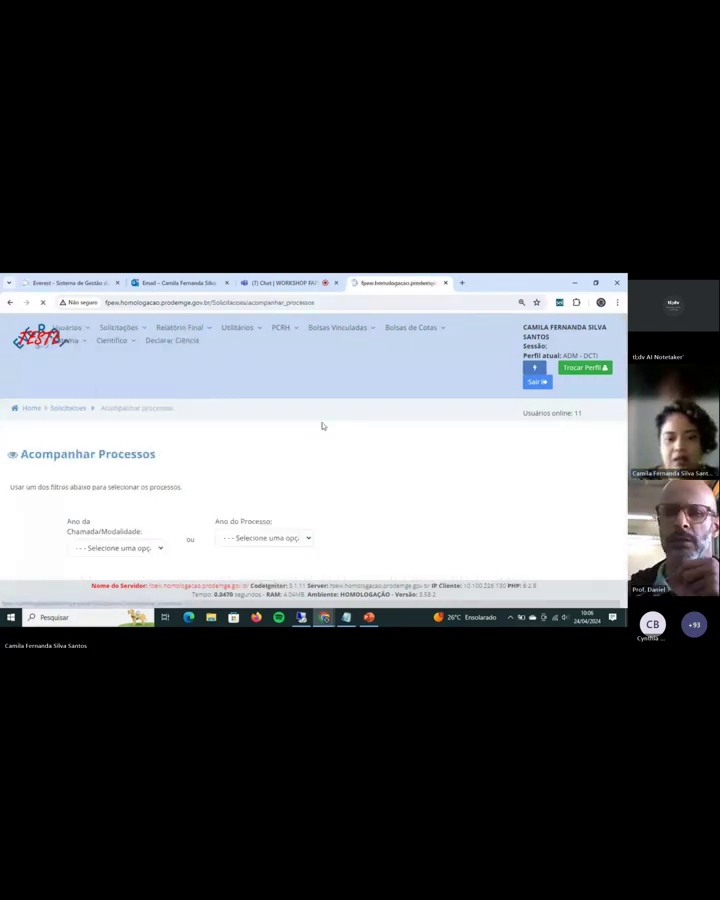
Step: List processes from all years and open the final report form for ACN-00110-21
click(266, 538)
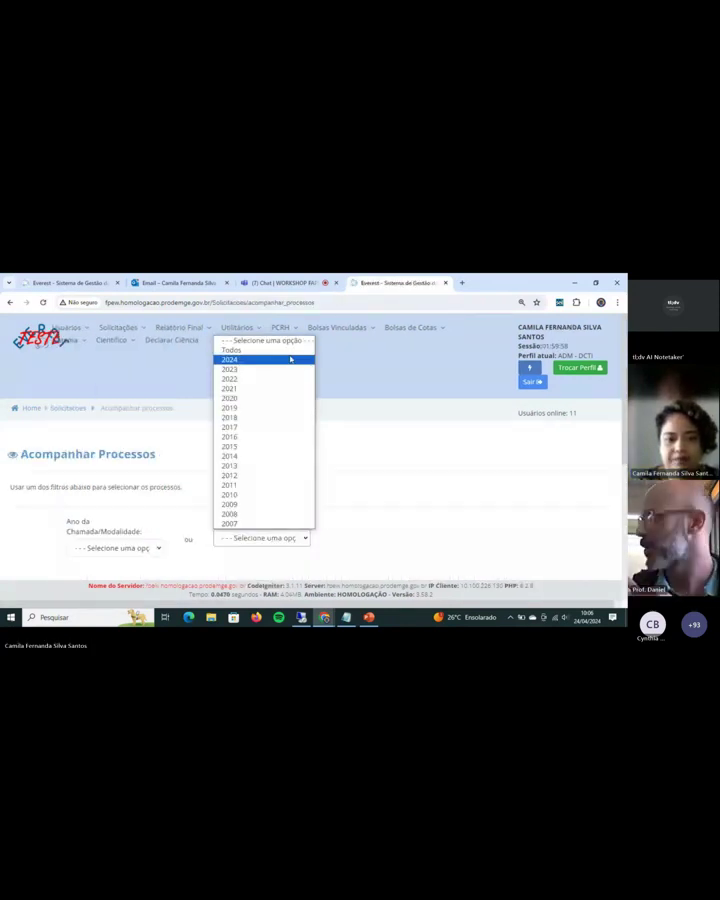
click(231, 350)
scroll(391, 438, down, 5)
scroll(391, 438, down, 1)
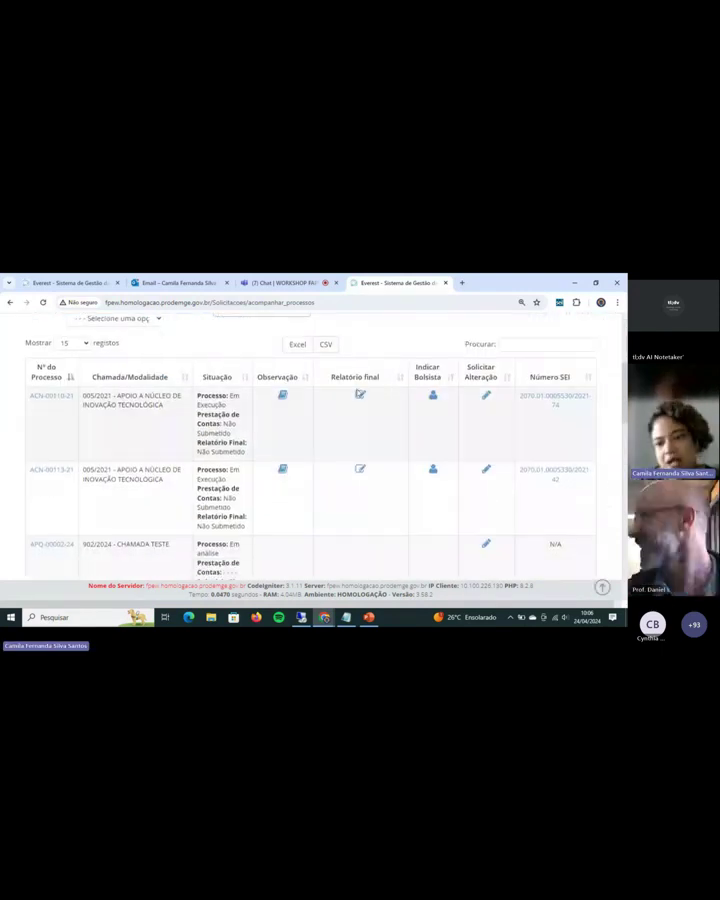
click(361, 397)
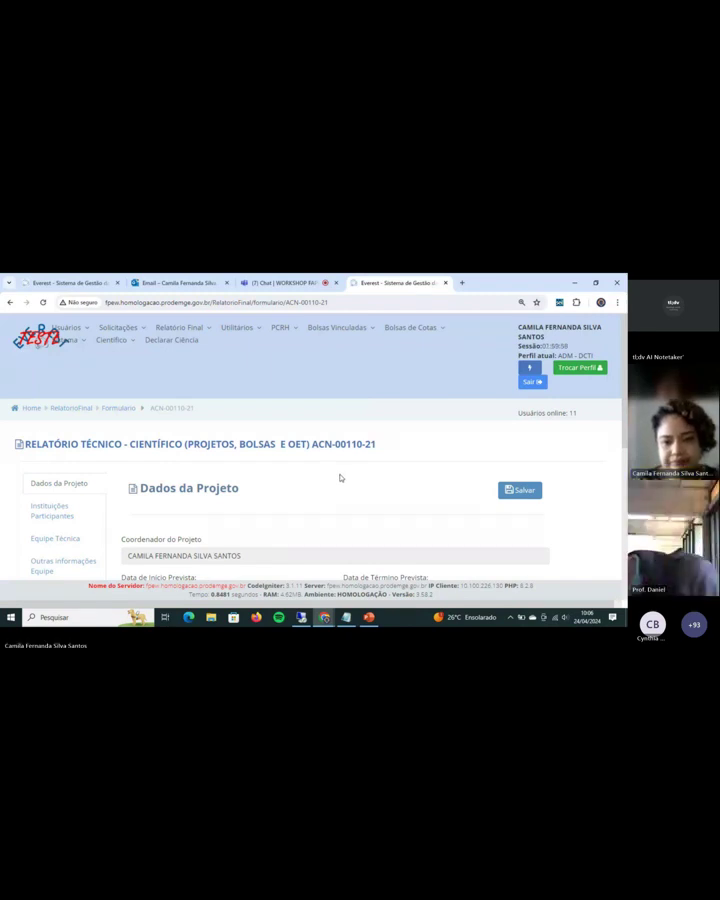
Step: Scroll through the report's project data, granted amount 241012,84, then open the Bolsas Vinculadas menu
scroll(339, 478, down, 3)
scroll(339, 478, down, 1)
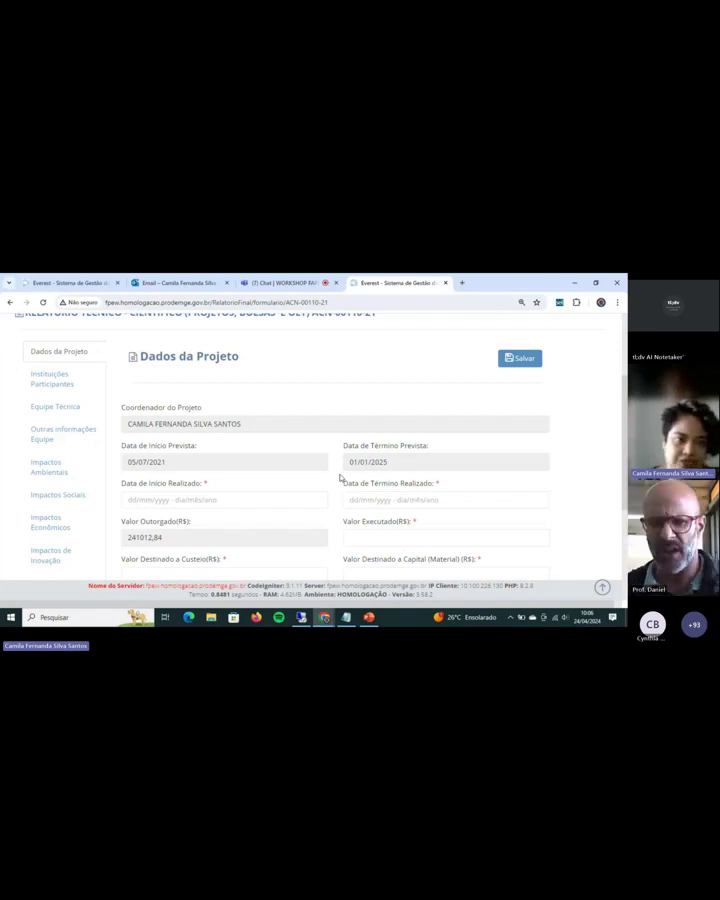
scroll(341, 478, down, 1)
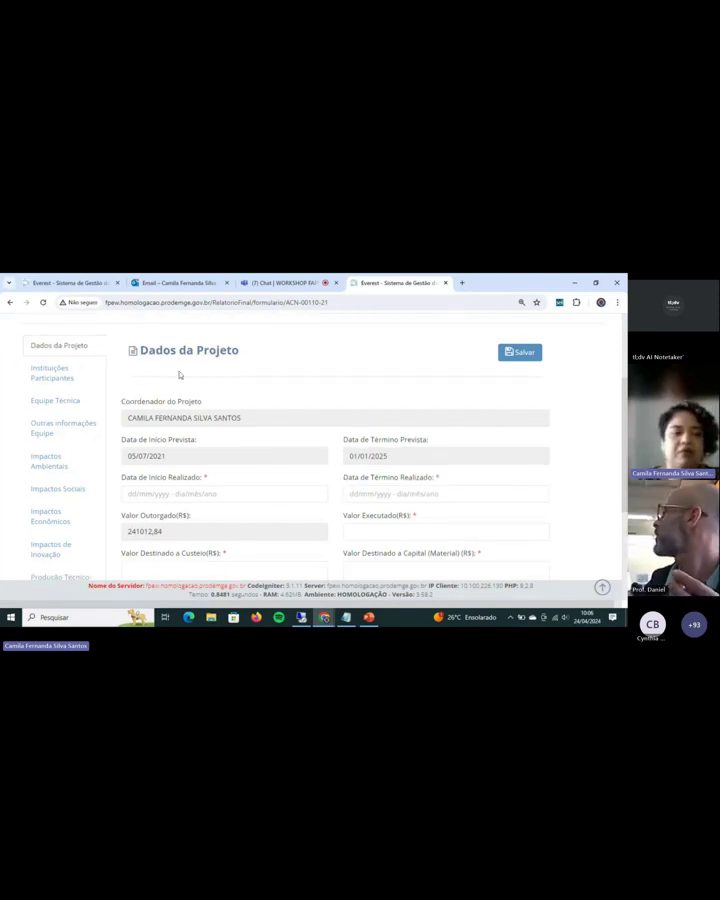
scroll(130, 373, down, 1)
scroll(200, 390, up, 2)
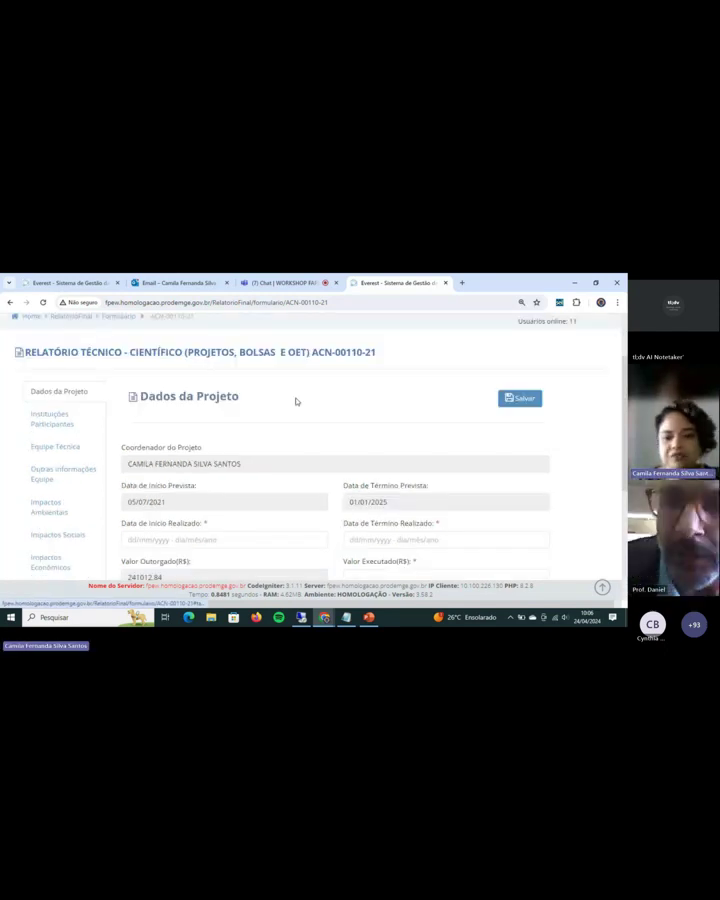
scroll(338, 412, down, 1)
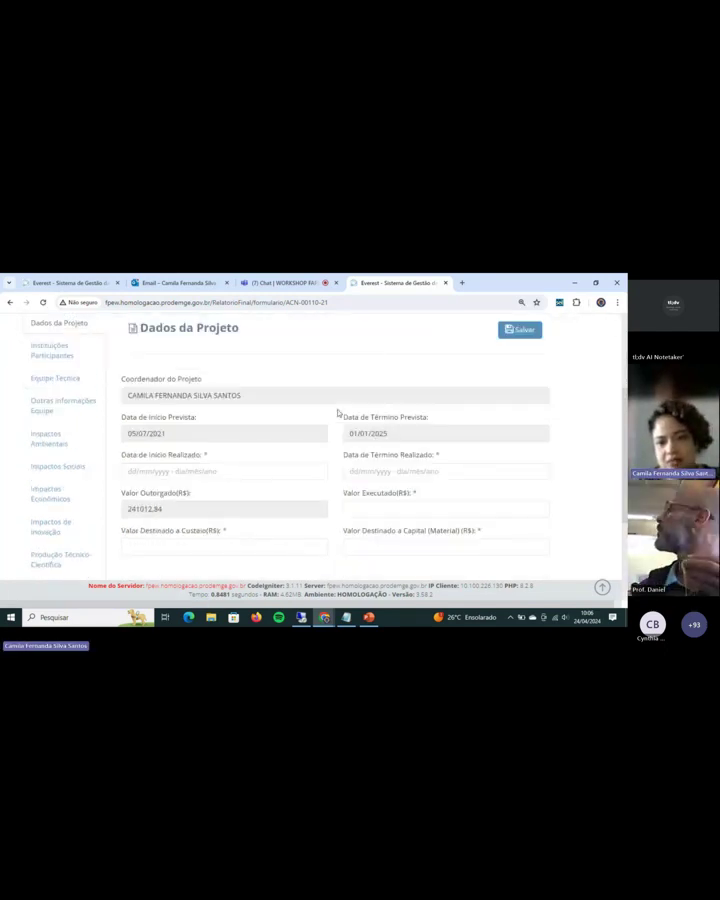
scroll(337, 411, down, 1)
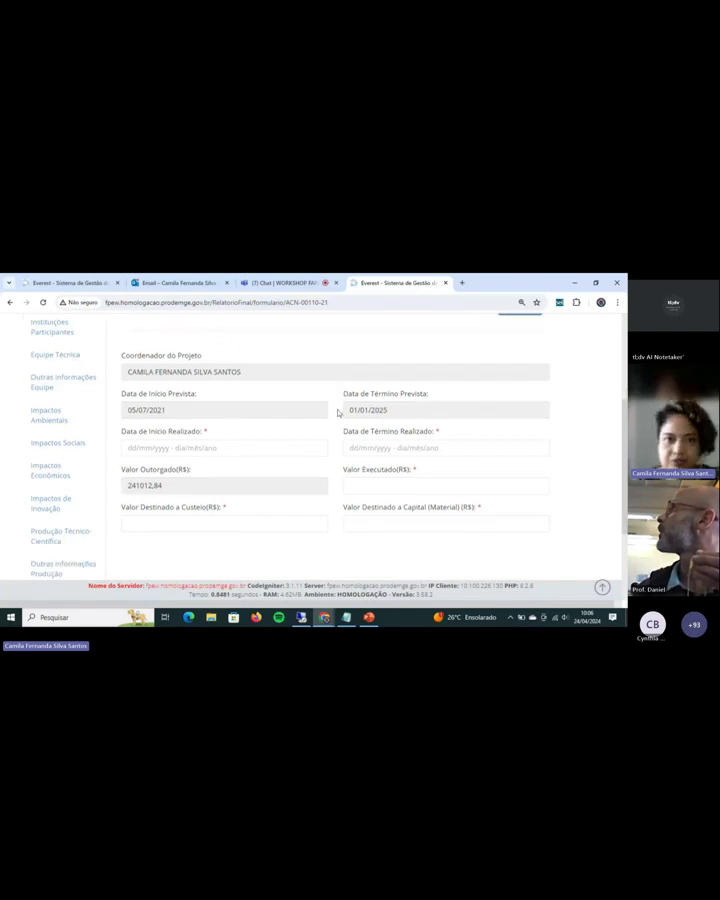
scroll(303, 352, up, 1)
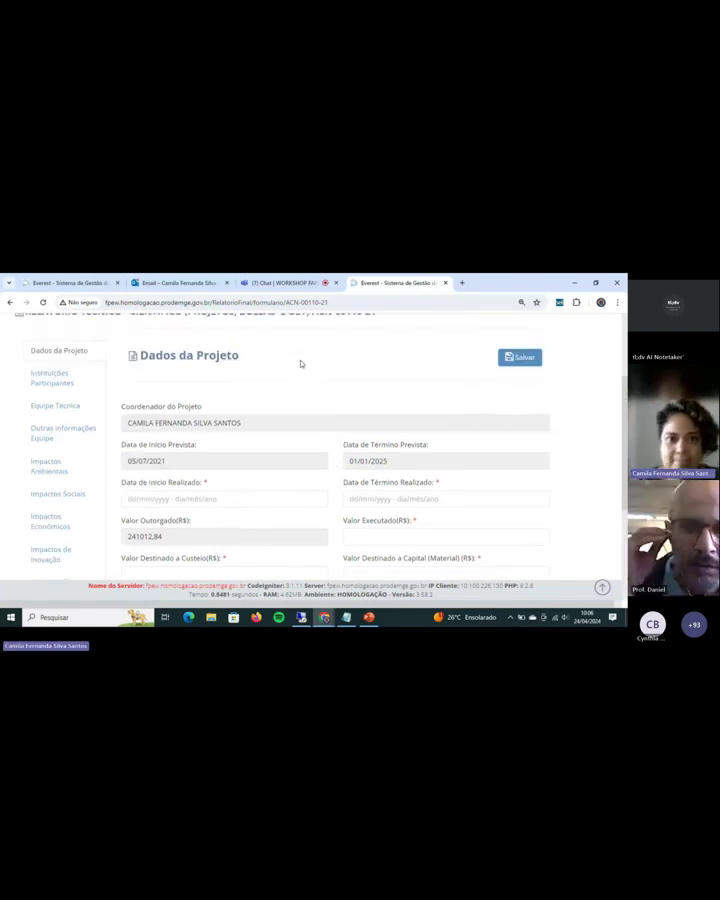
scroll(300, 364, up, 2)
scroll(300, 364, up, 1)
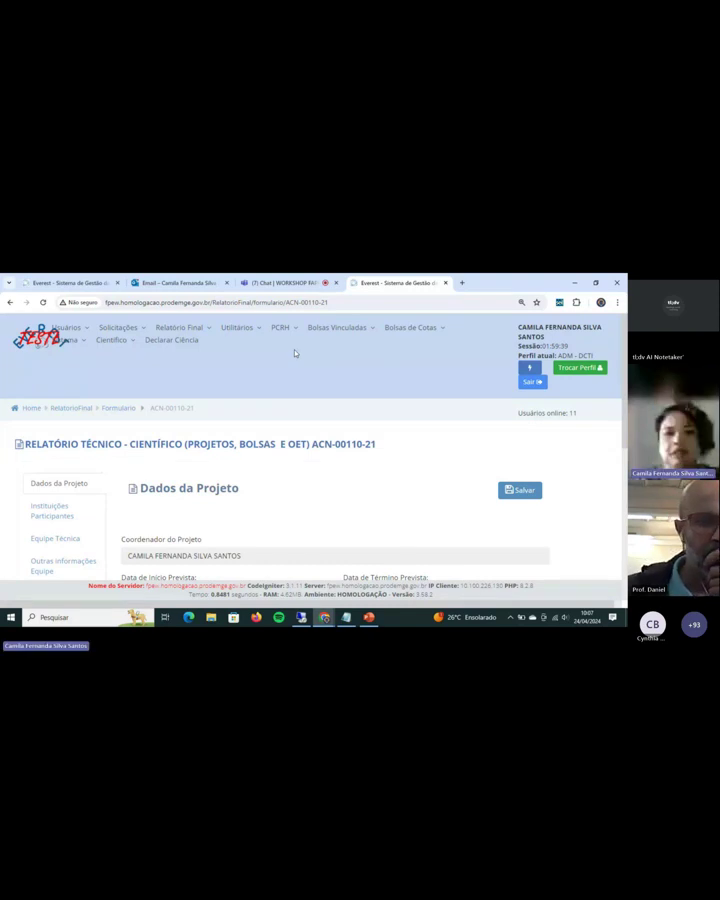
click(350, 334)
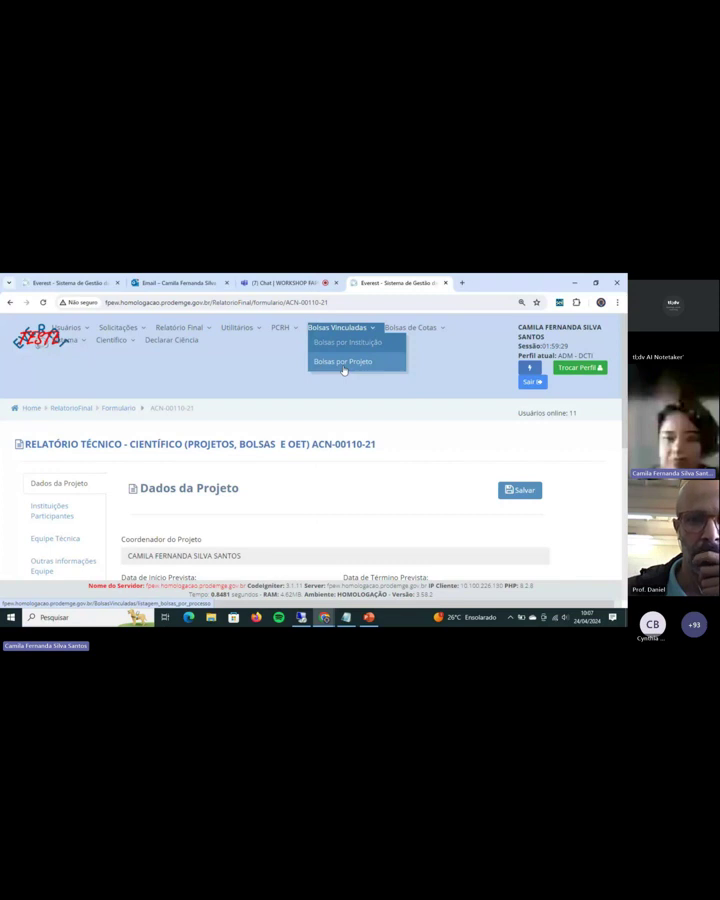
click(343, 369)
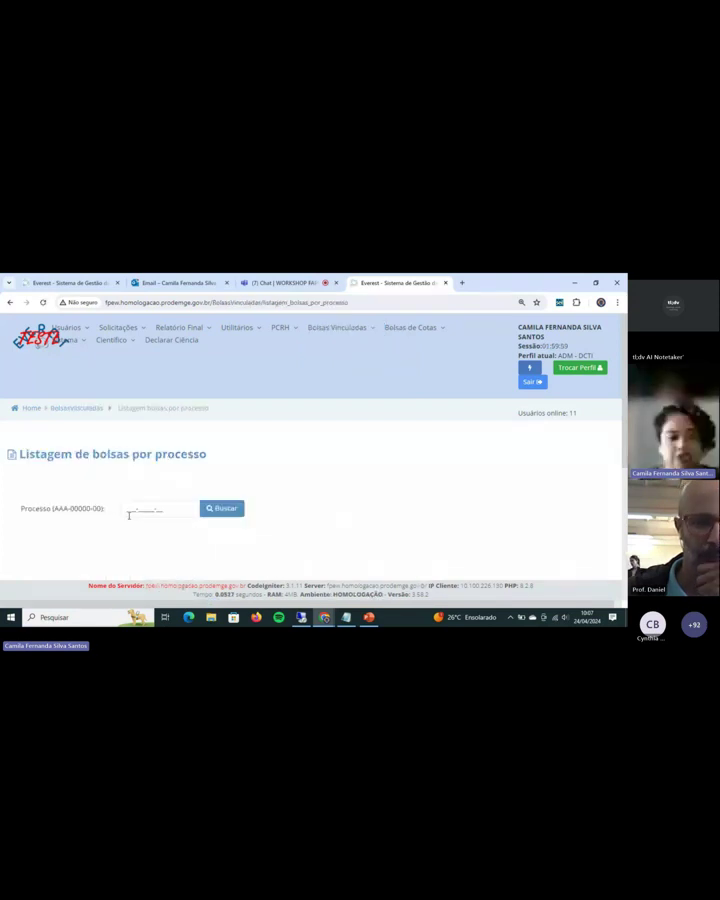
click(127, 508)
double_click(127, 508)
click(120, 327)
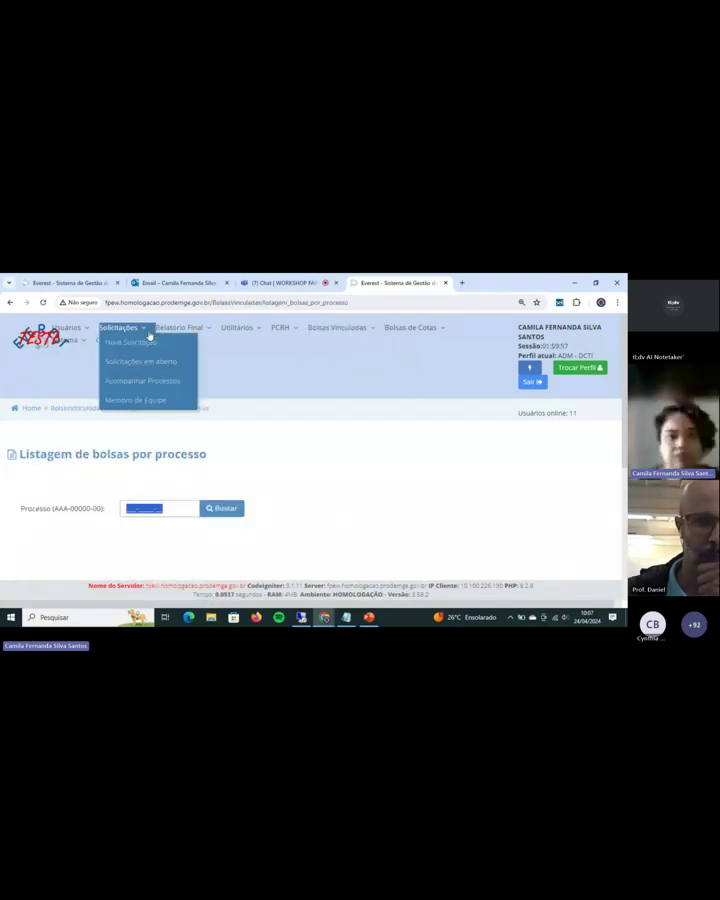
click(142, 380)
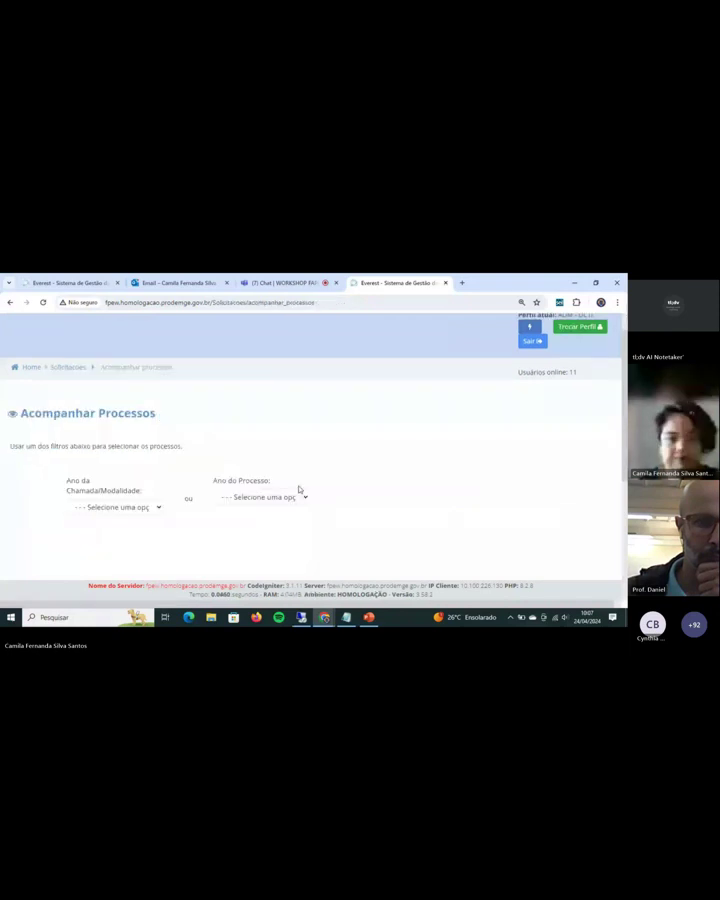
scroll(240, 445, down, 1)
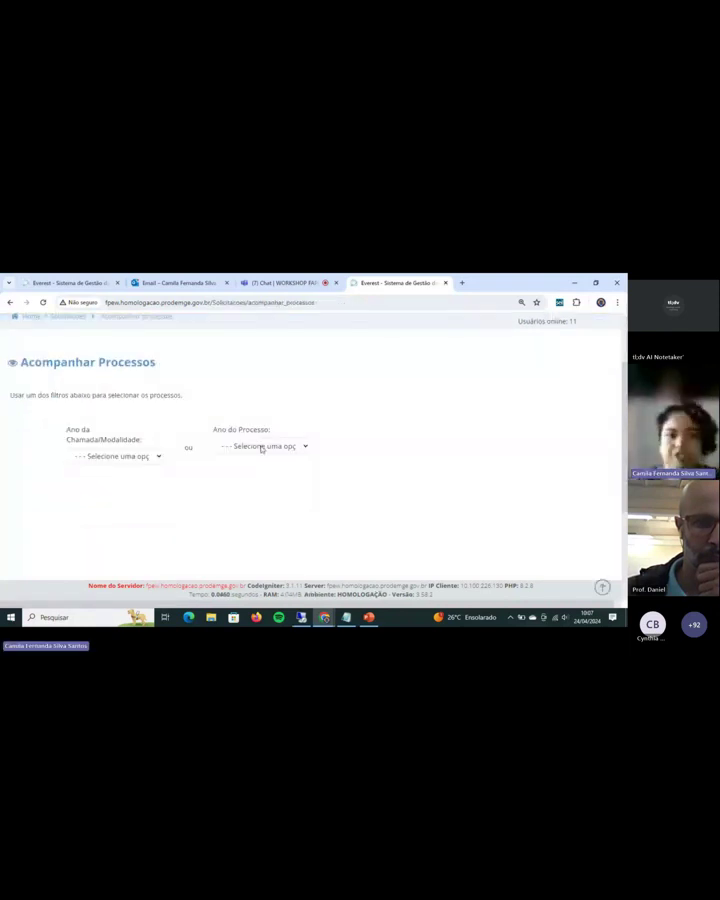
click(262, 448)
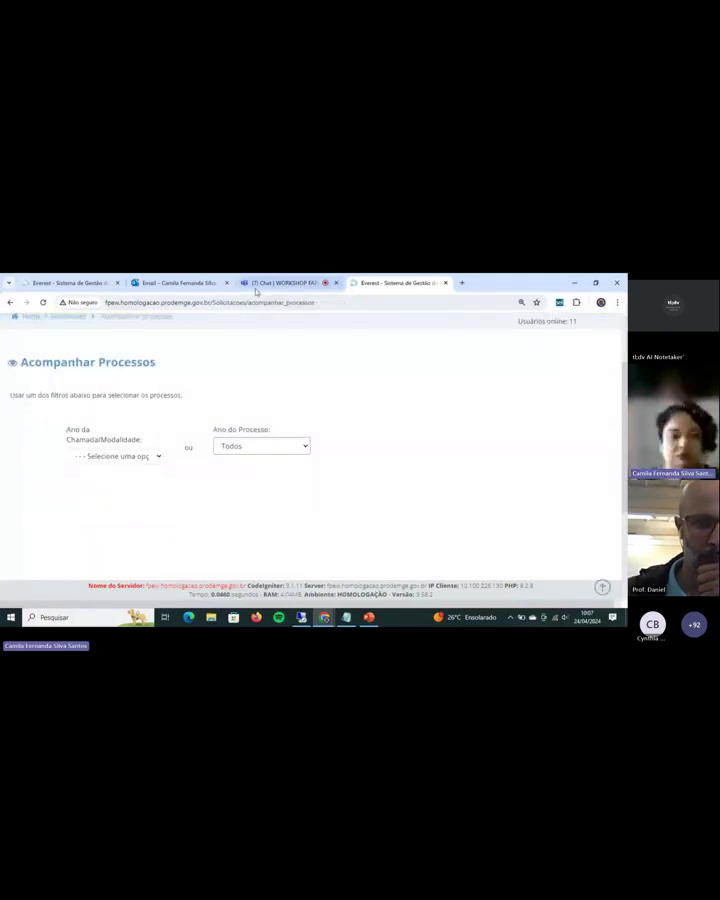
scroll(310, 450, down, 1)
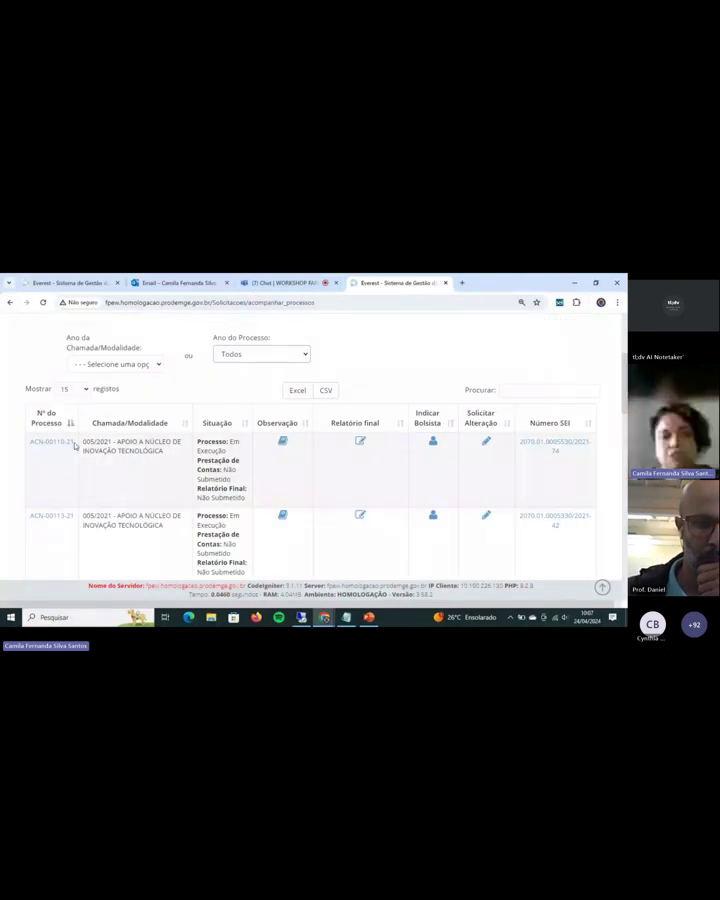
drag(74, 447, 26, 451)
key(ctrl+c)
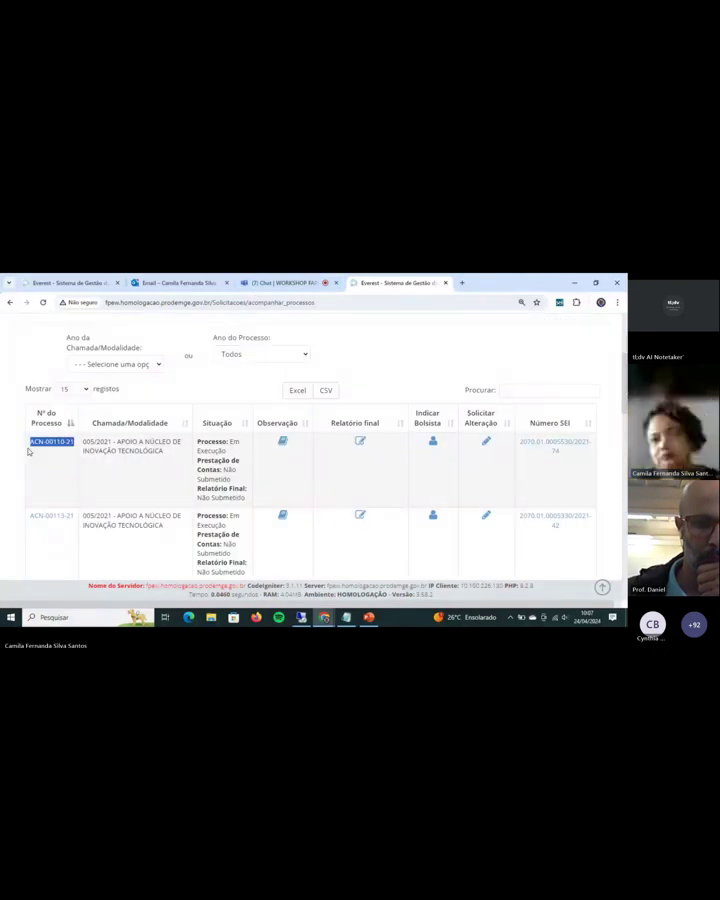
scroll(352, 447, up, 1)
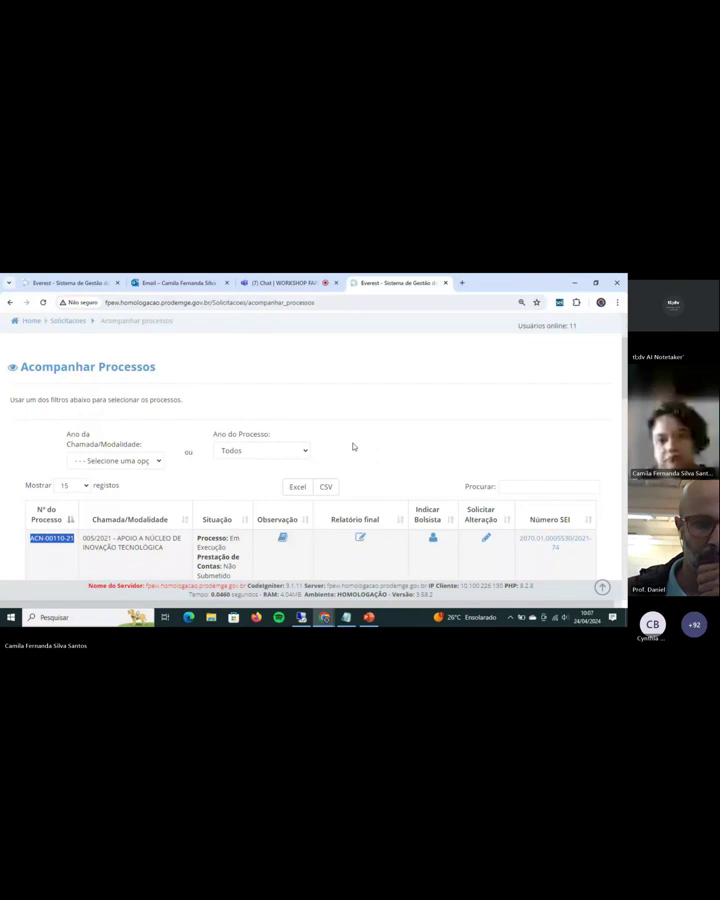
scroll(352, 447, up, 1)
key(F5)
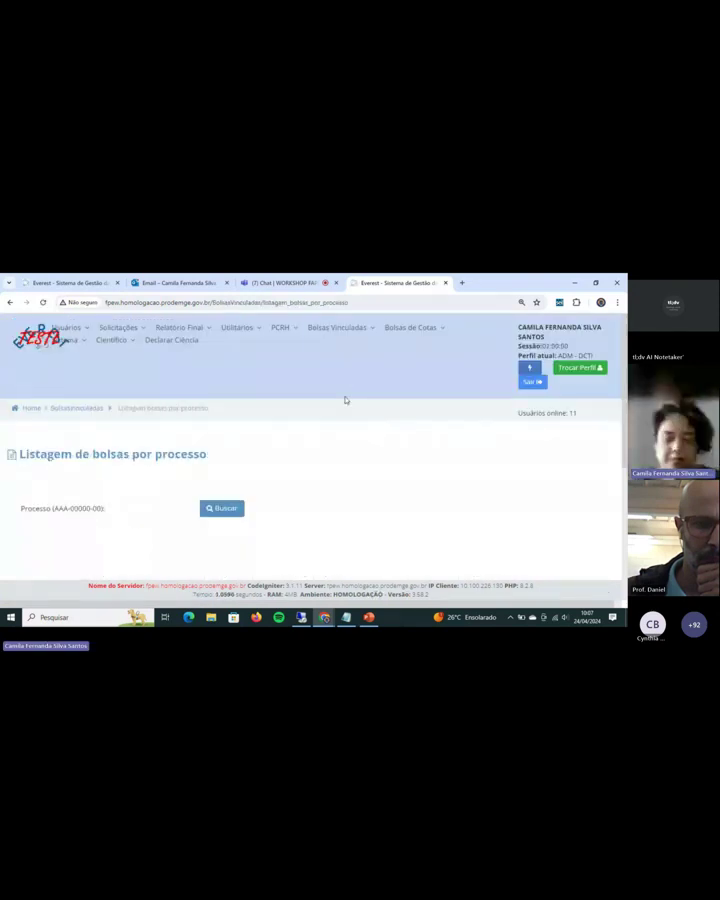
click(140, 508)
key(ctrl+v)
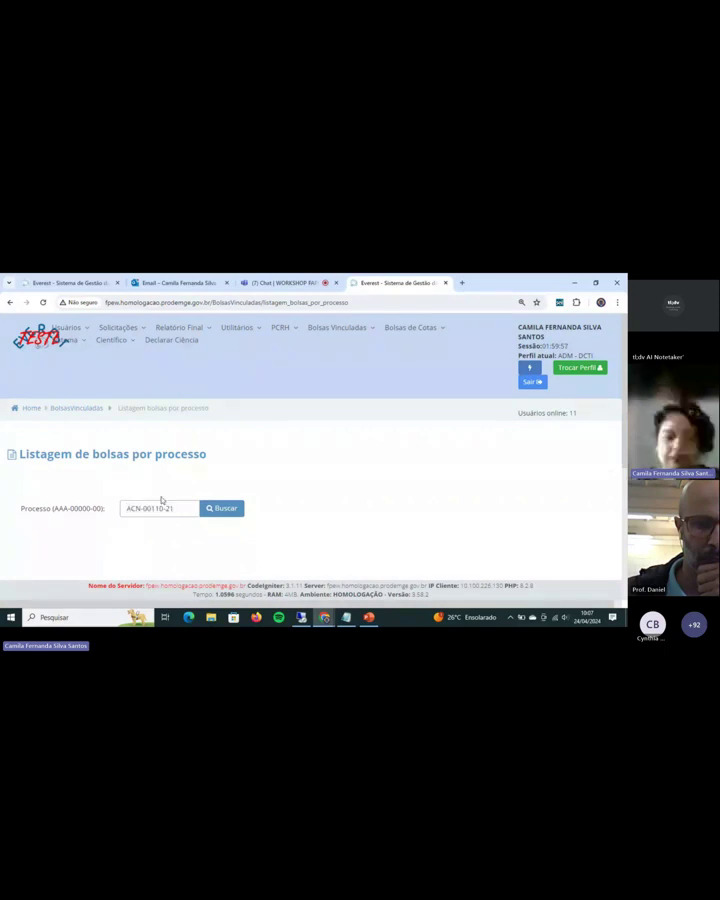
key(Return)
scroll(311, 490, down, 1)
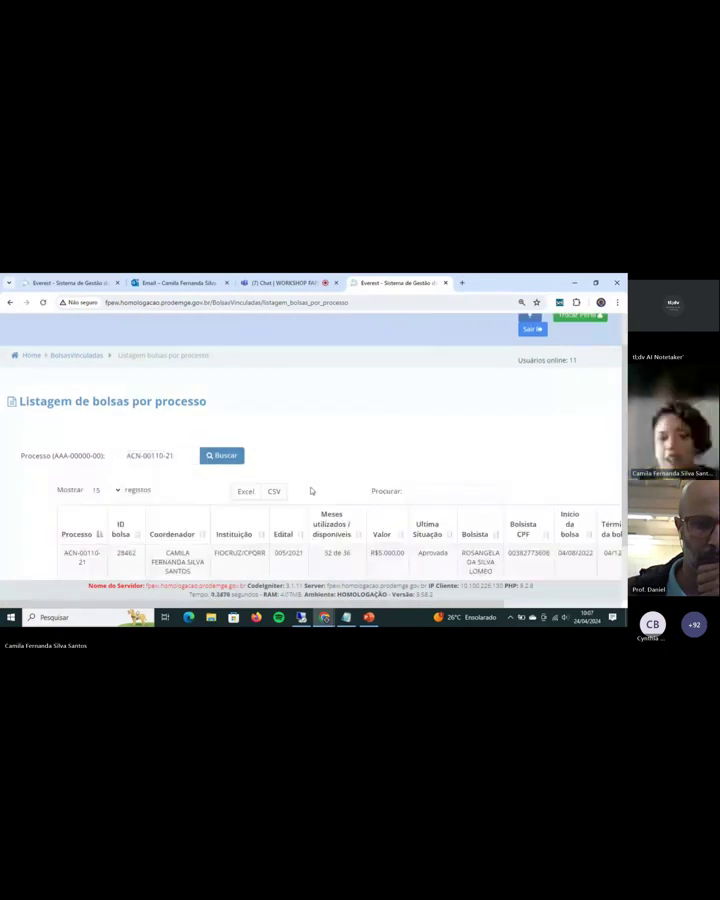
scroll(442, 519, down, 1)
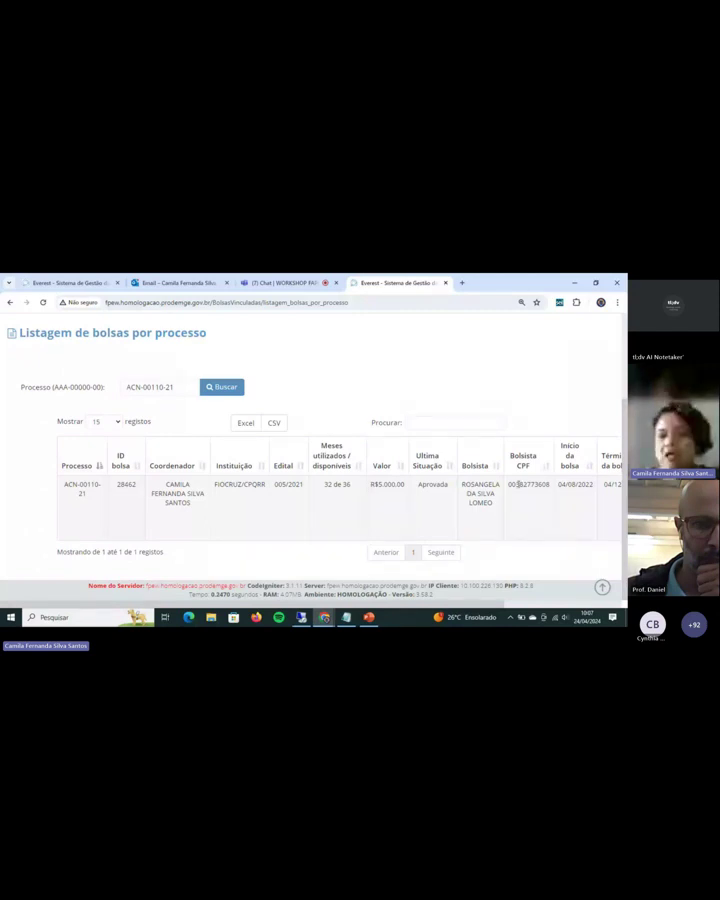
scroll(517, 484, up, 2)
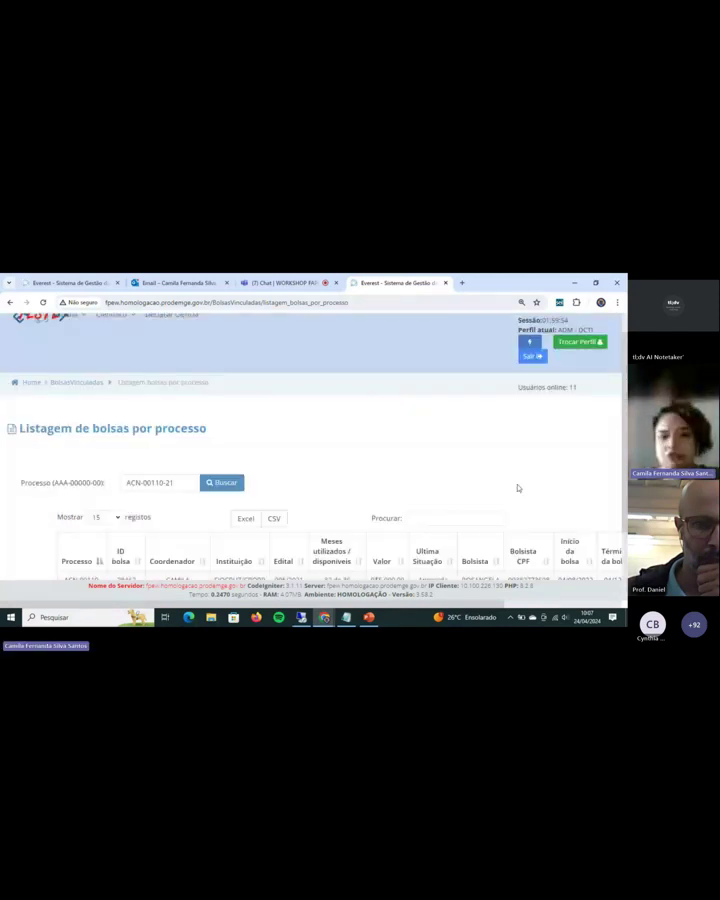
click(350, 333)
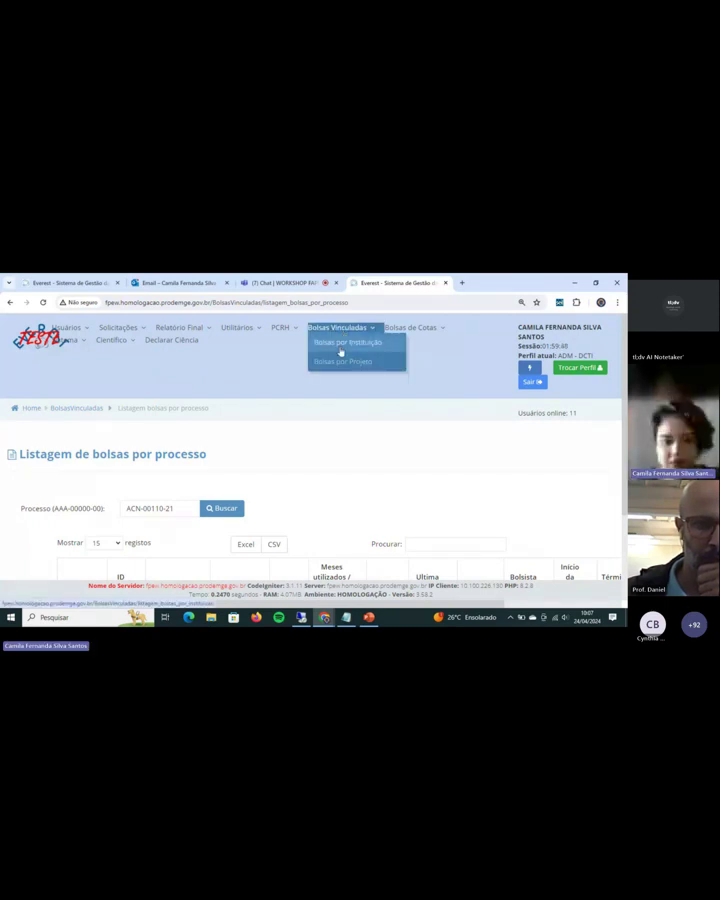
Step: Request the Bolsas por Instituição listing for FDC - Fundação Dom Cabral, which returns a PHP error
click(341, 349)
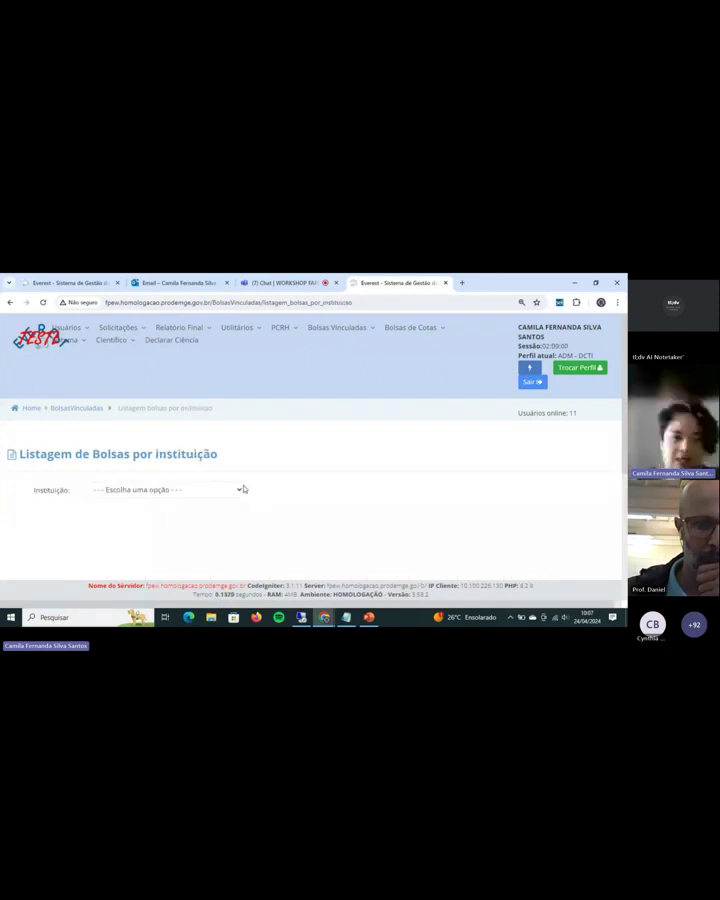
click(189, 489)
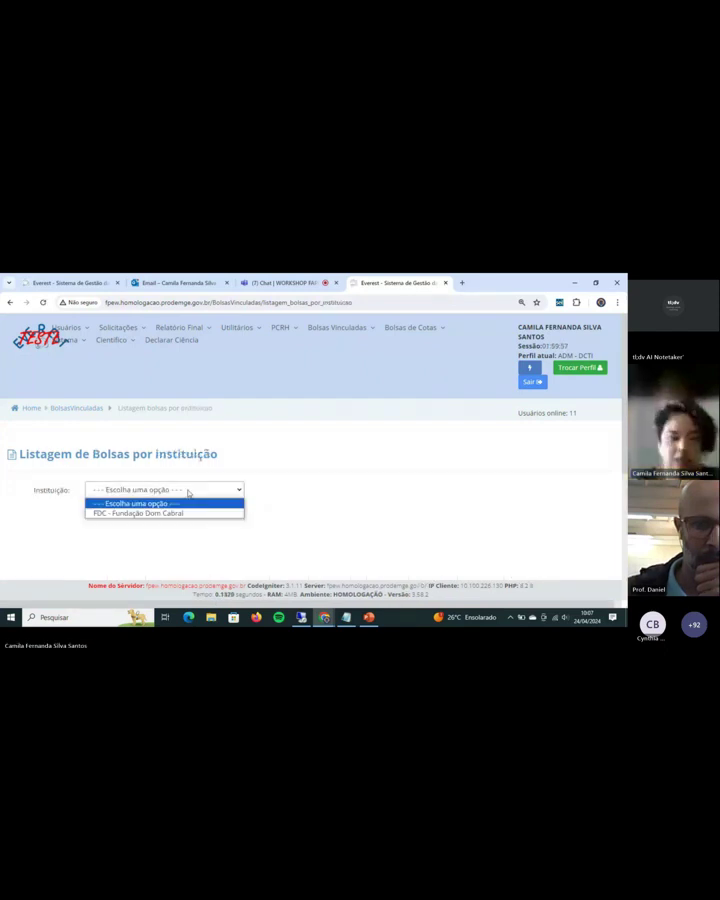
click(175, 514)
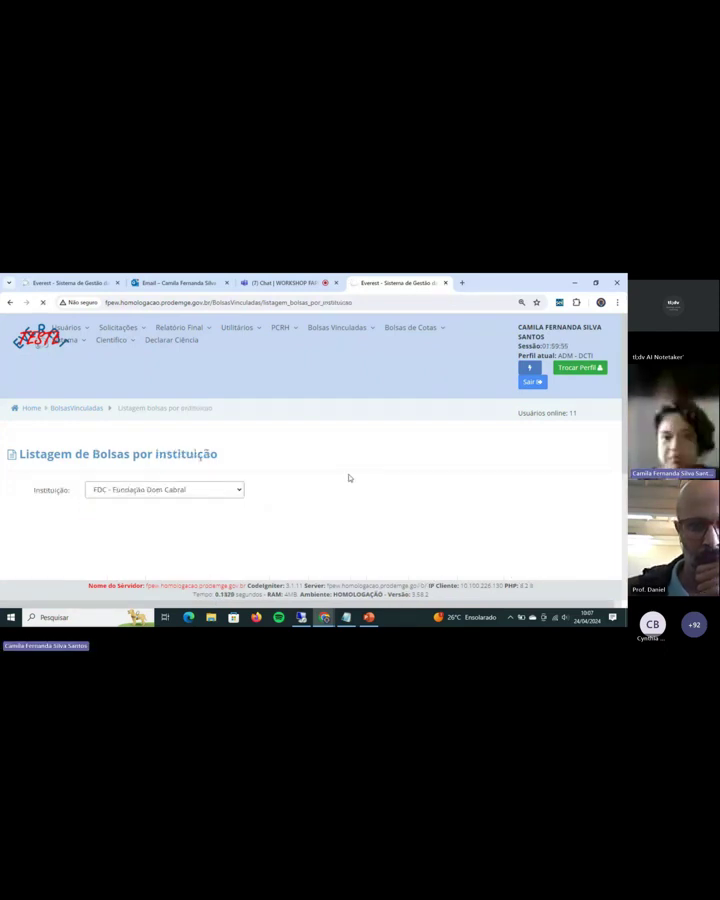
scroll(346, 474, down, 3)
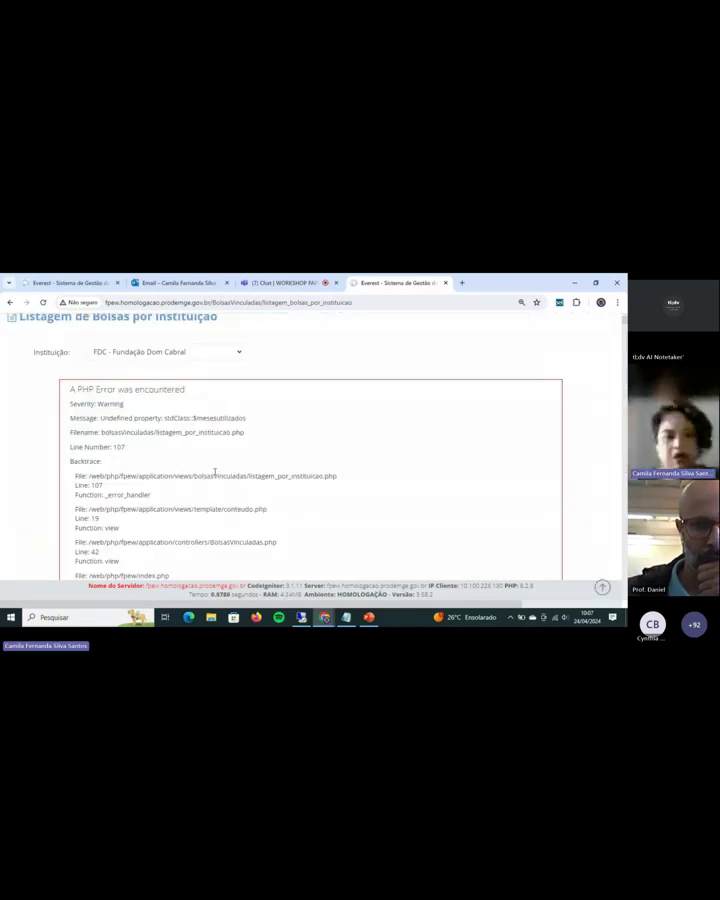
scroll(256, 448, up, 1)
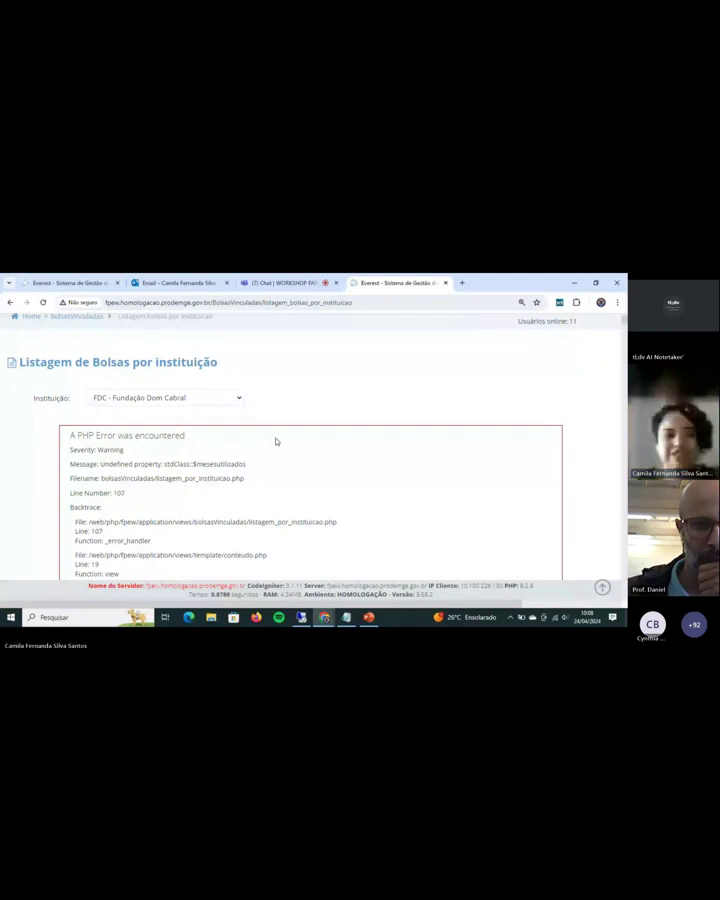
scroll(276, 441, up, 2)
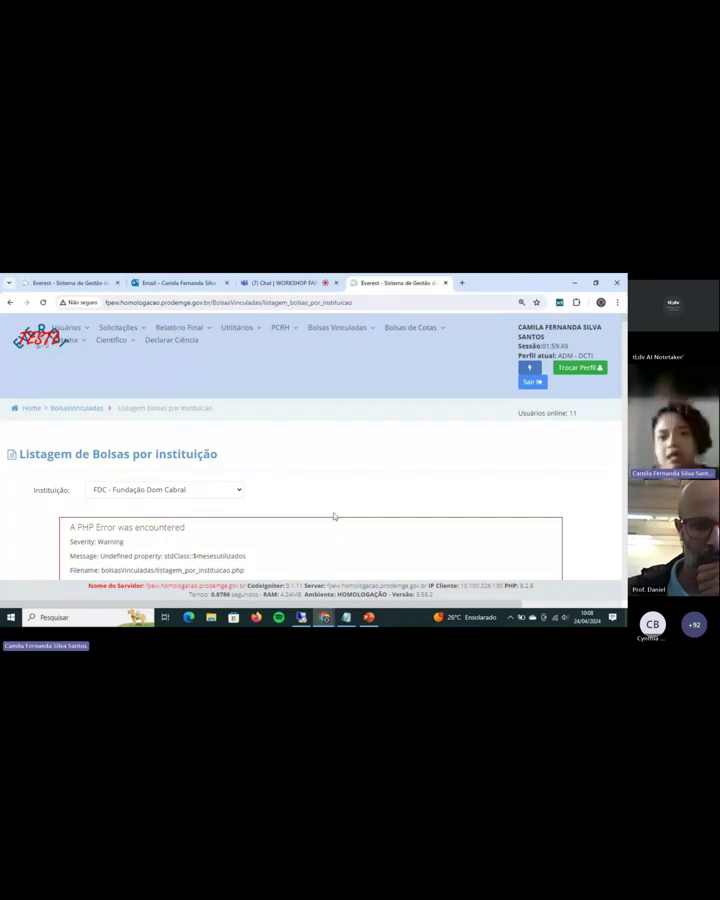
Step: Switch back to the Teams meeting and stop sharing the screen
click(414, 328)
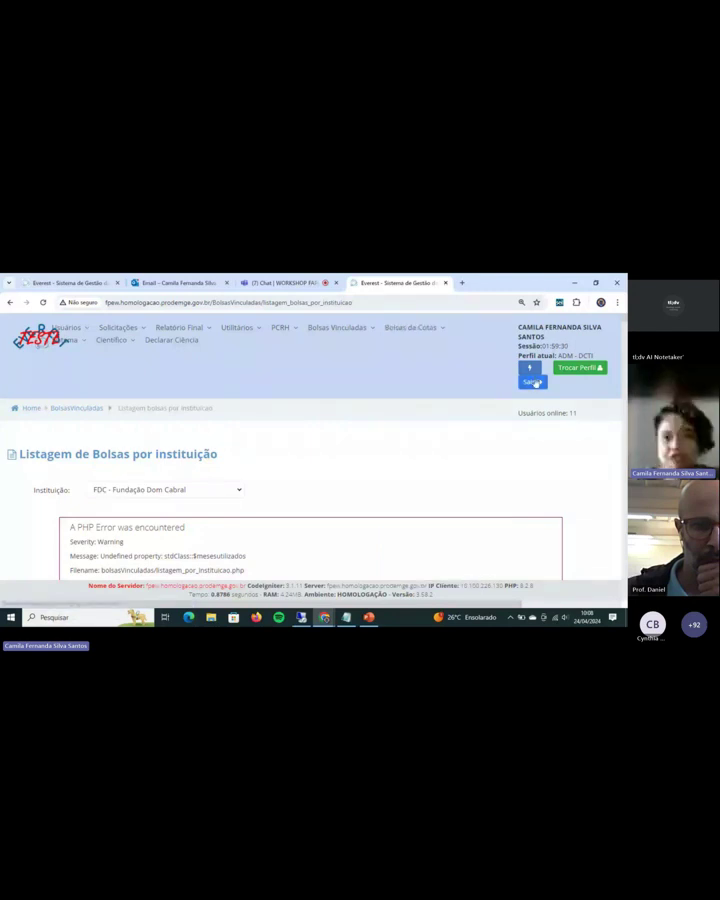
key(ctrl+shift+Tab)
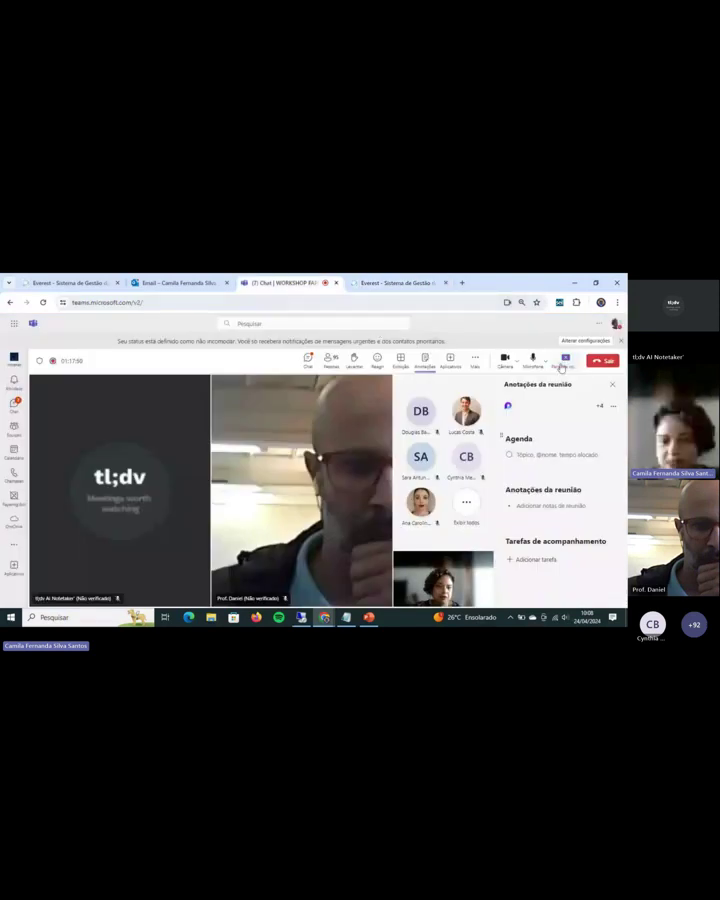
click(561, 362)
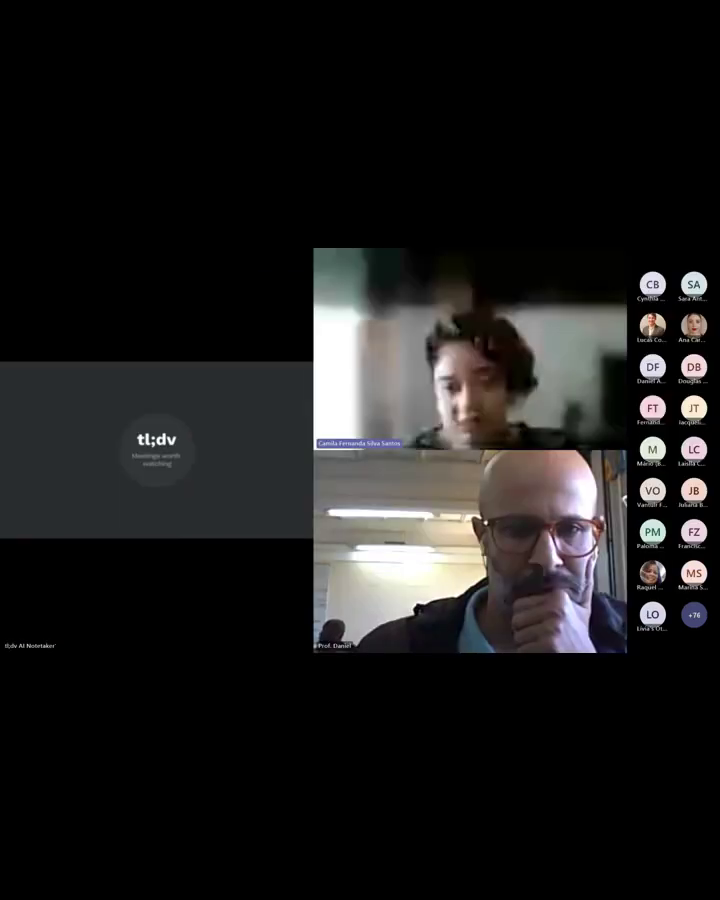
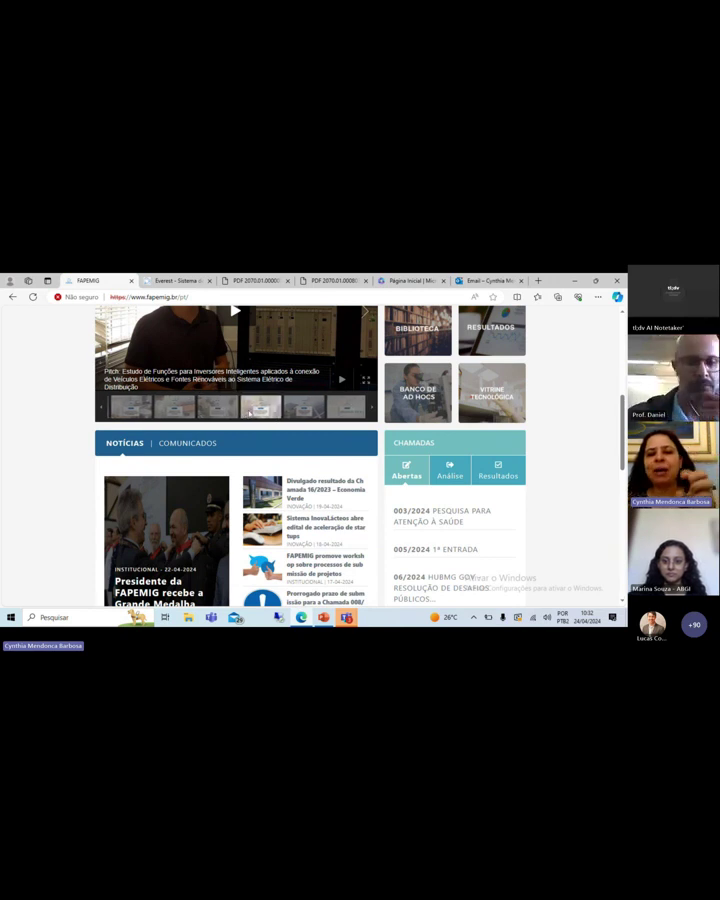
Step: Scroll the FAPEMIG homepage back up to the banner and switch to the Everest login tab
scroll(248, 413, down, 1)
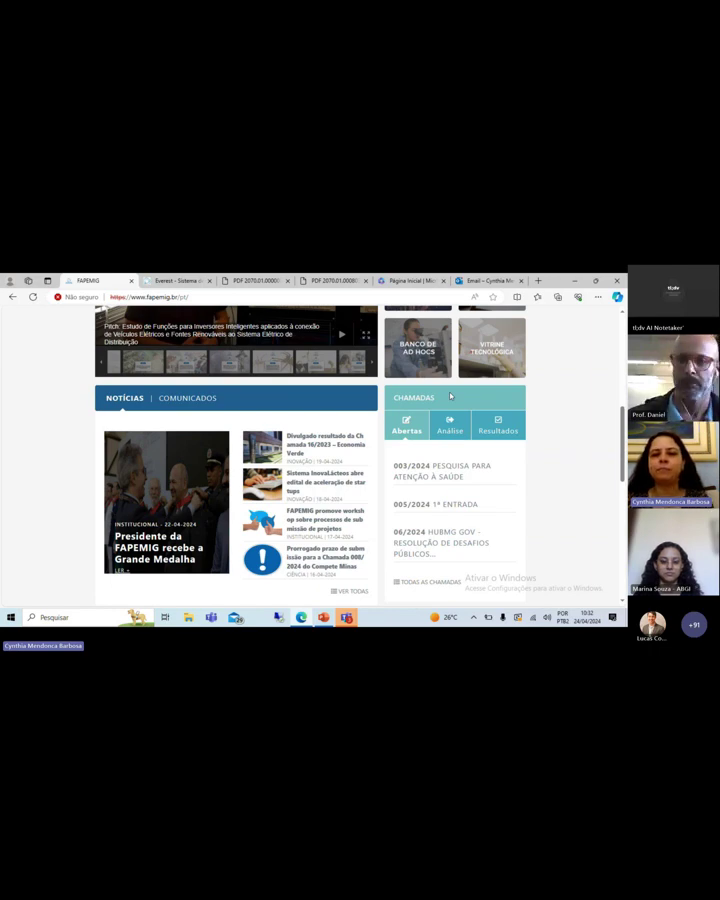
scroll(451, 396, up, 8)
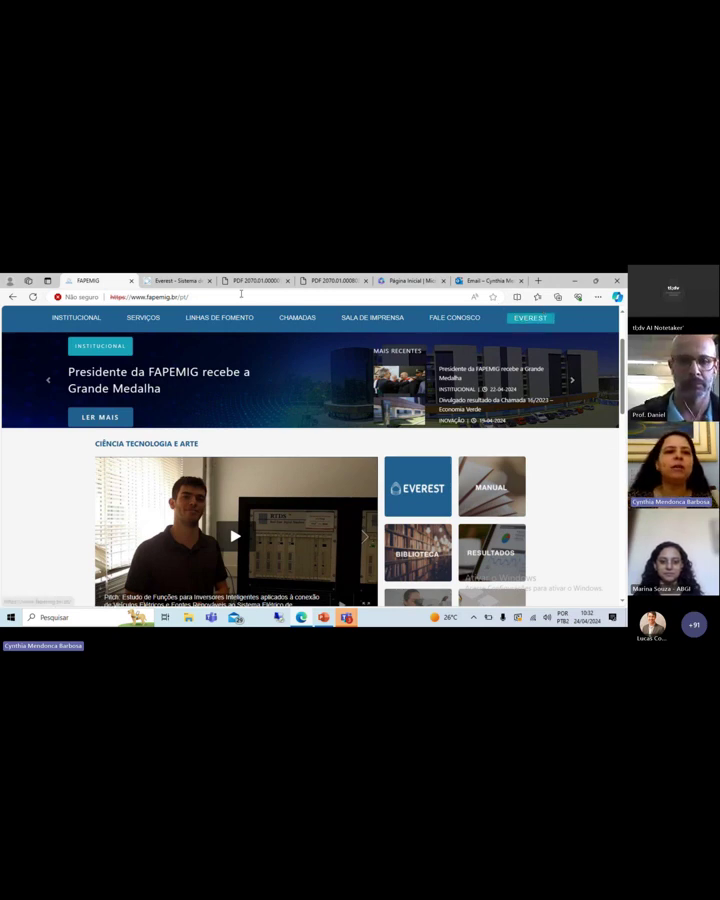
click(170, 282)
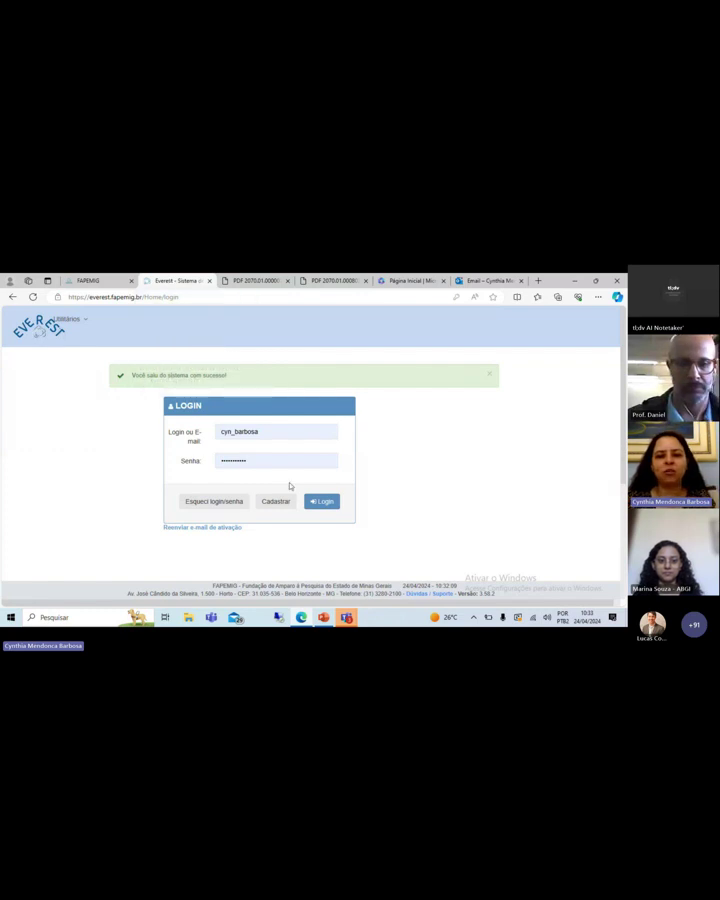
Step: Log in to Everest and confirm the DCTI - Diretoria de Ciências, Tecnologia e Inovação access profile
click(323, 504)
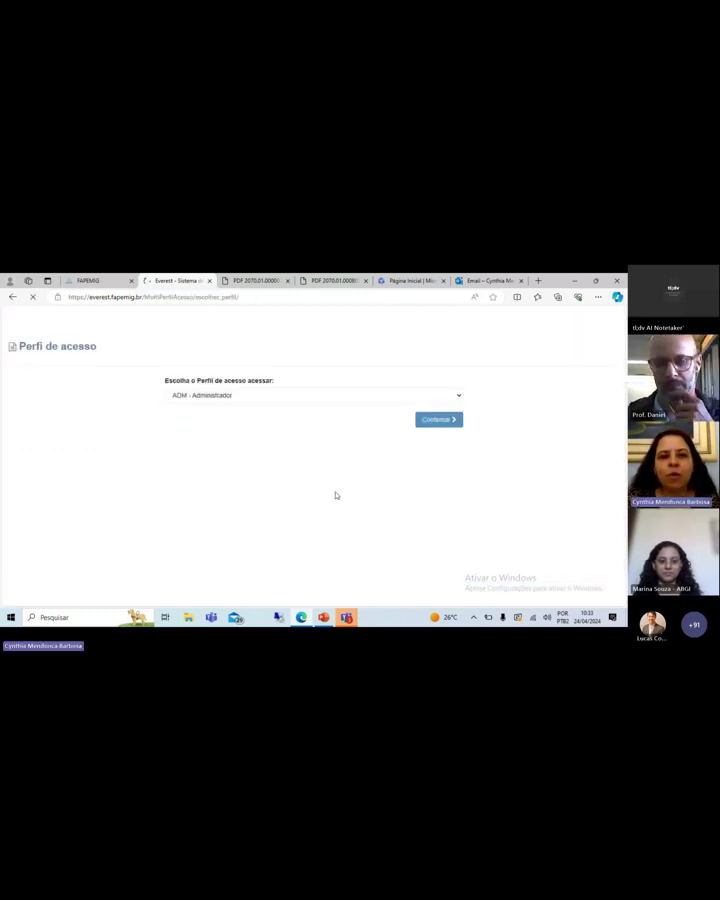
click(336, 396)
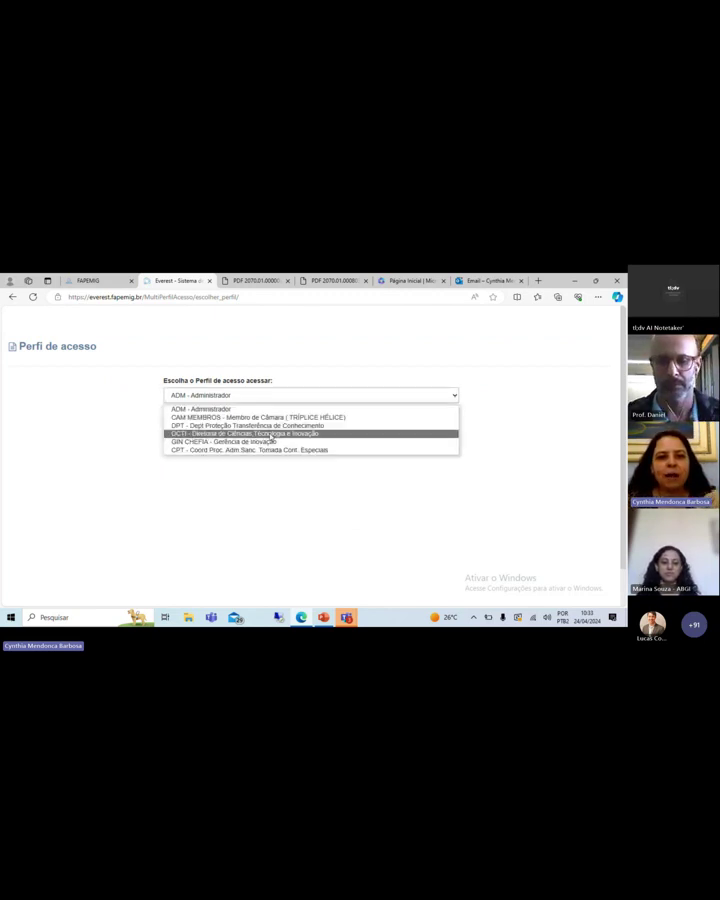
click(272, 434)
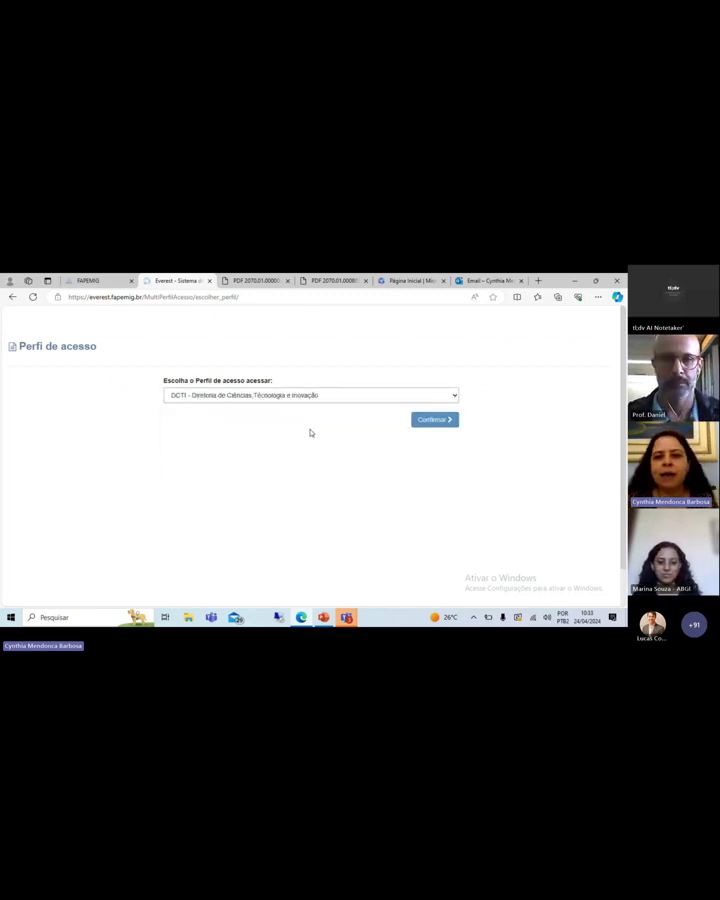
click(432, 421)
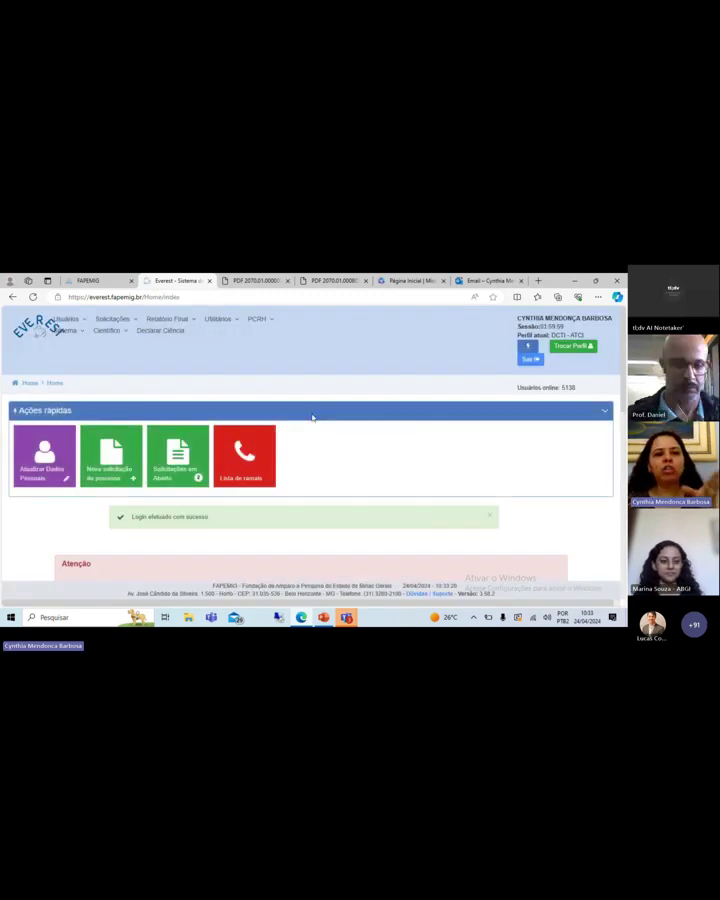
Step: Scroll the Everest home page past the Atenção notice to the closing-soon and team-member submissions tables
scroll(312, 418, down, 2)
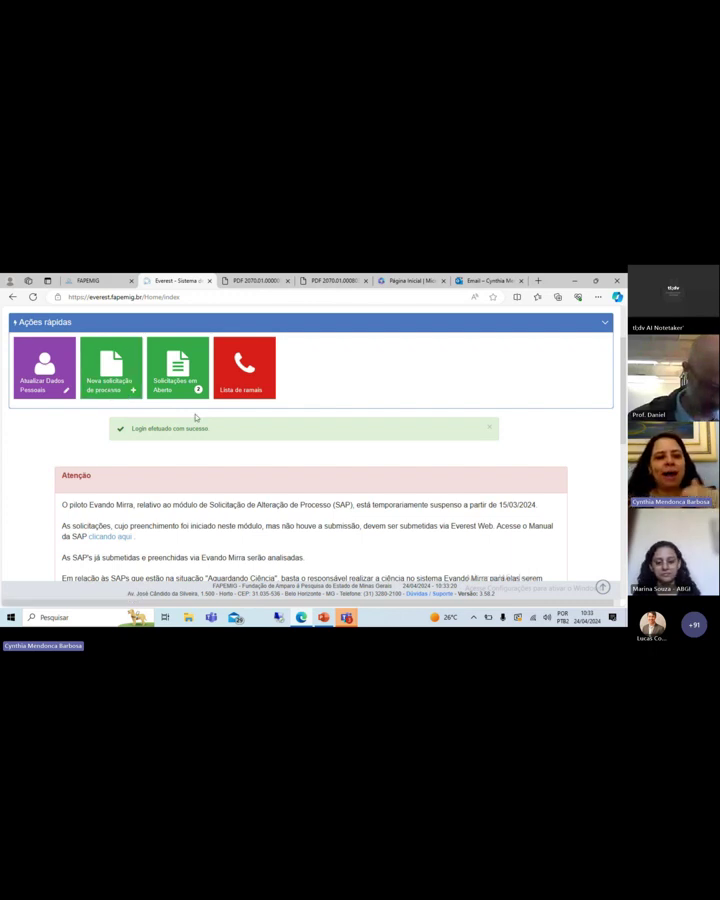
scroll(195, 416, down, 1)
scroll(195, 413, up, 1)
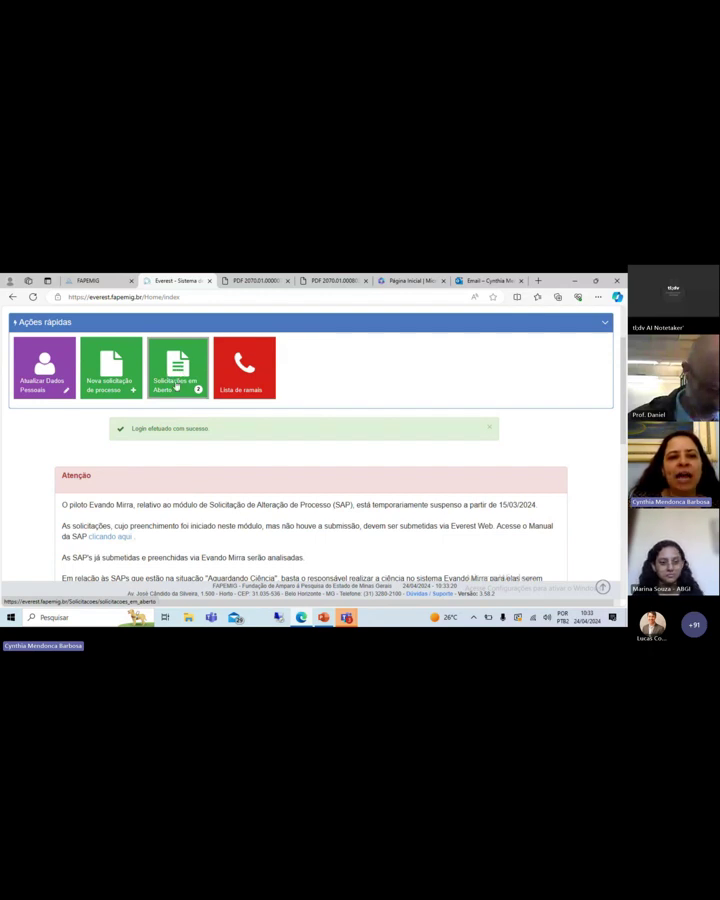
scroll(183, 391, down, 1)
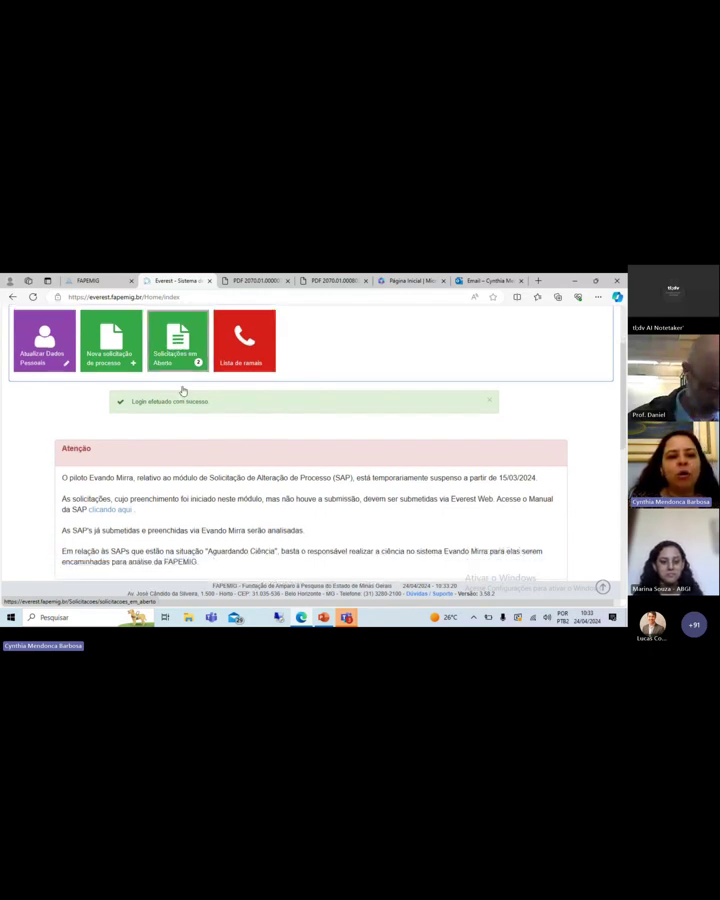
scroll(183, 391, down, 5)
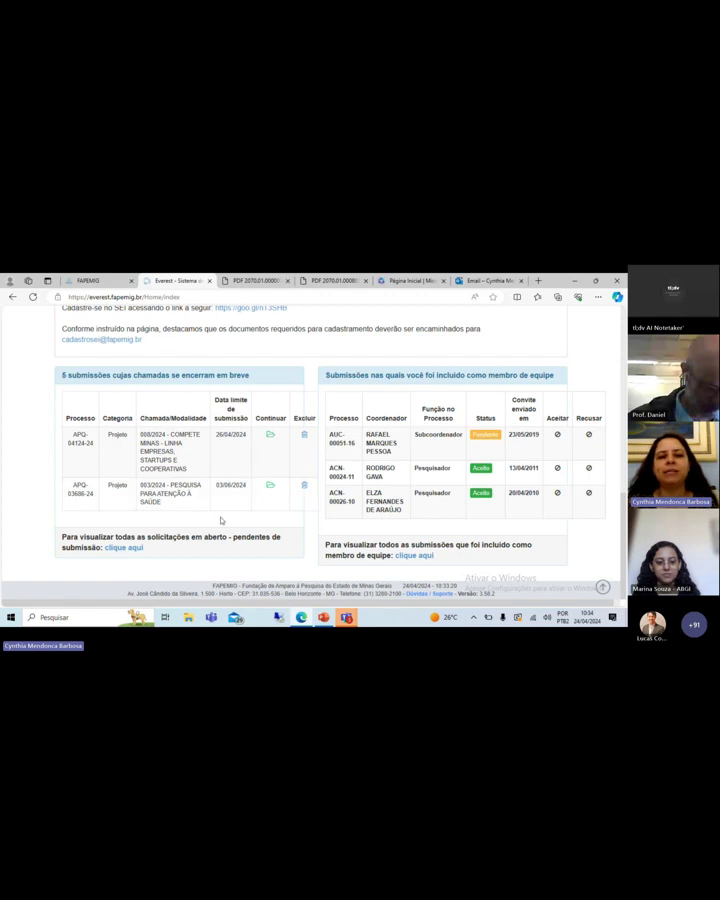
Step: Continue proposal APQ-04124-24, review Dados da Proposta, and check the Resumo's remaining character count
click(268, 437)
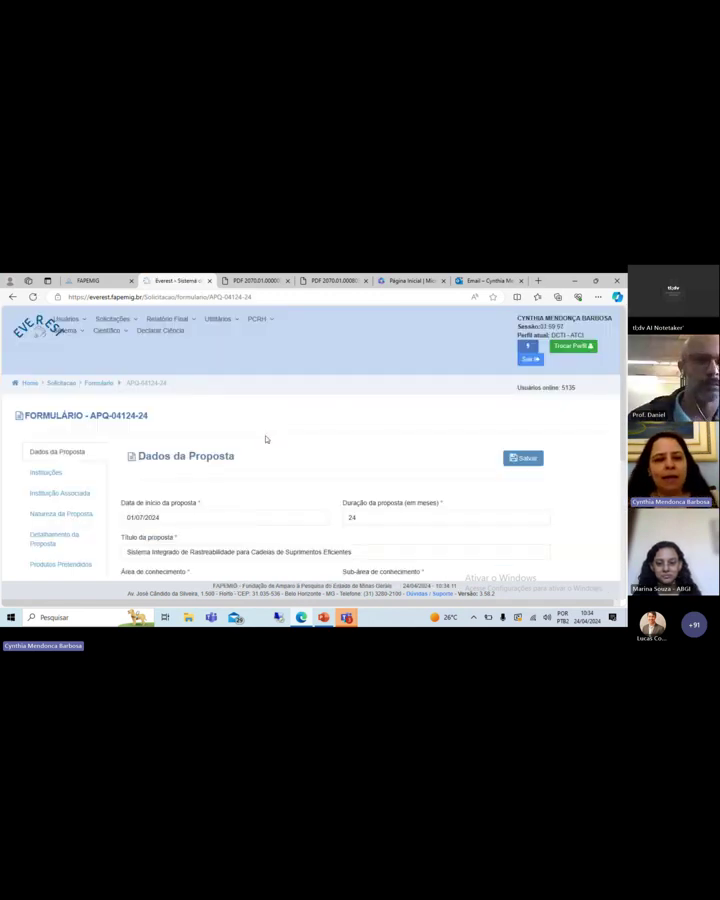
scroll(259, 446, down, 1)
scroll(257, 446, down, 1)
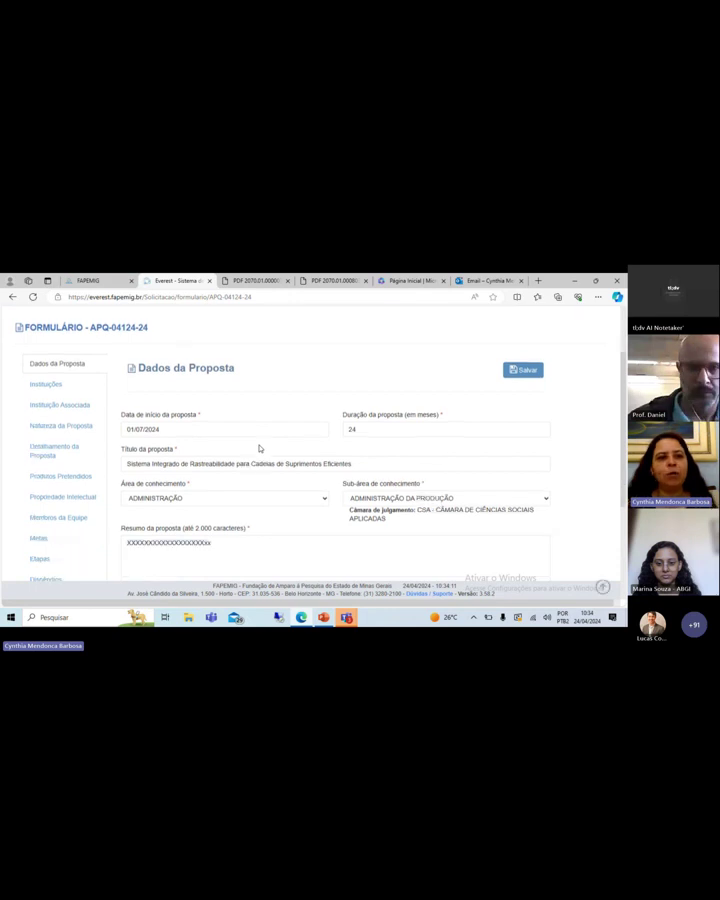
scroll(259, 448, up, 1)
scroll(259, 448, down, 1)
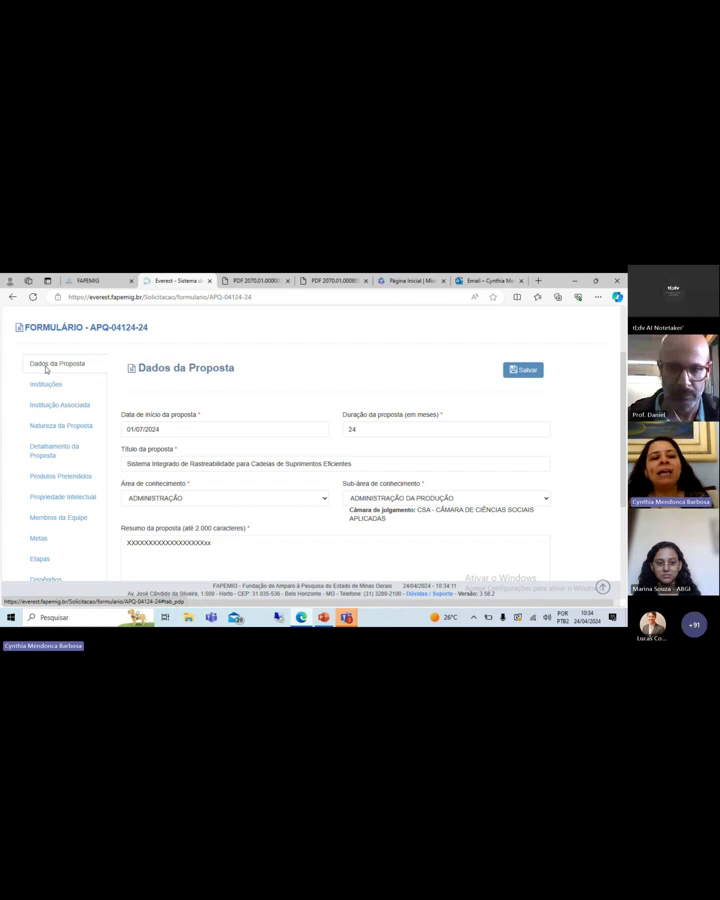
scroll(146, 444, down, 1)
click(178, 508)
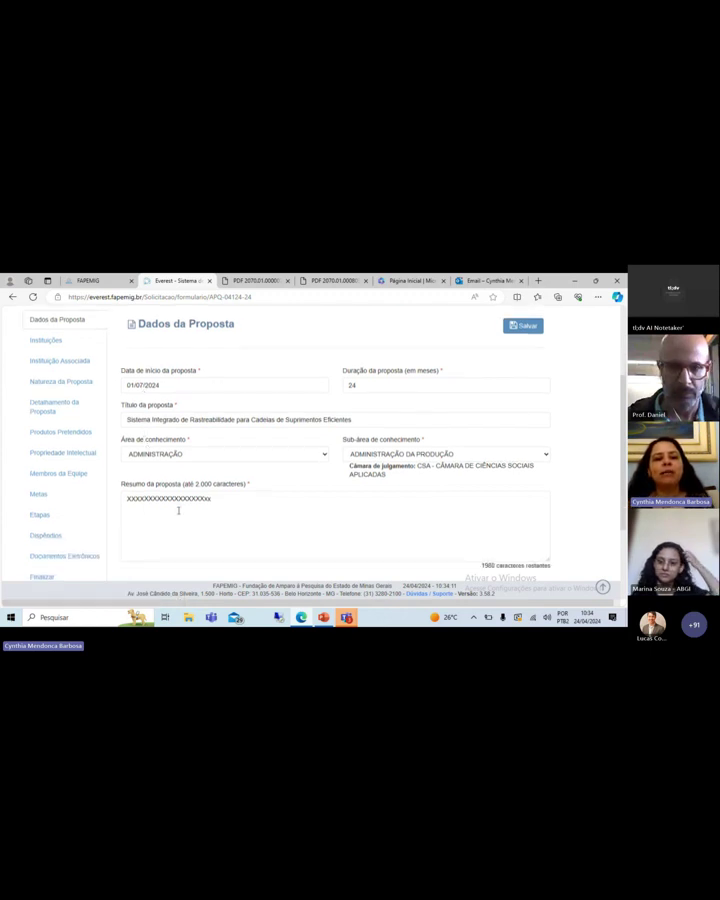
scroll(216, 446, up, 1)
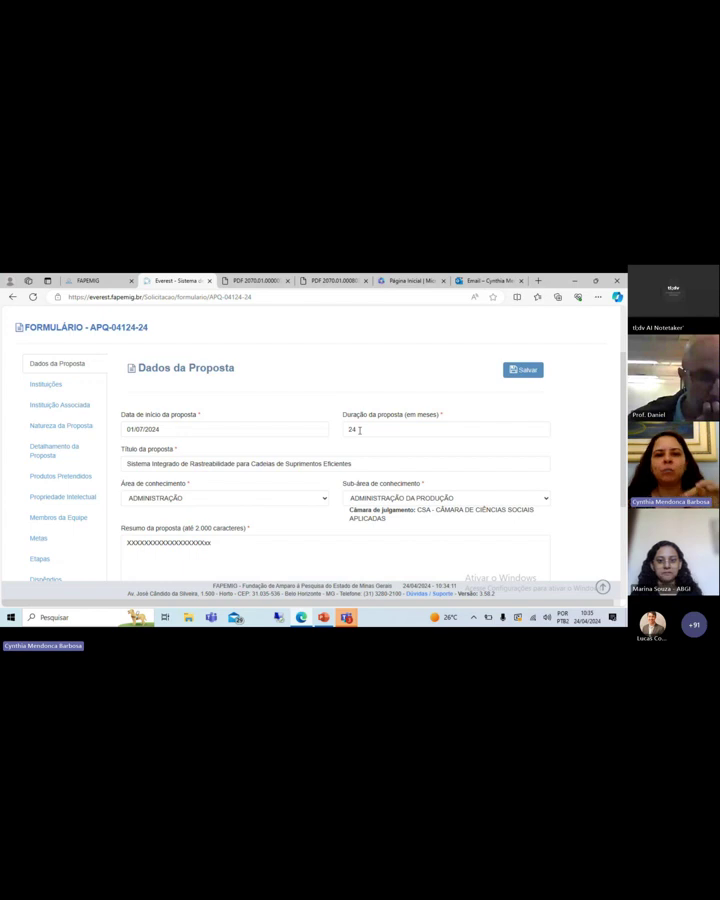
scroll(359, 429, down, 2)
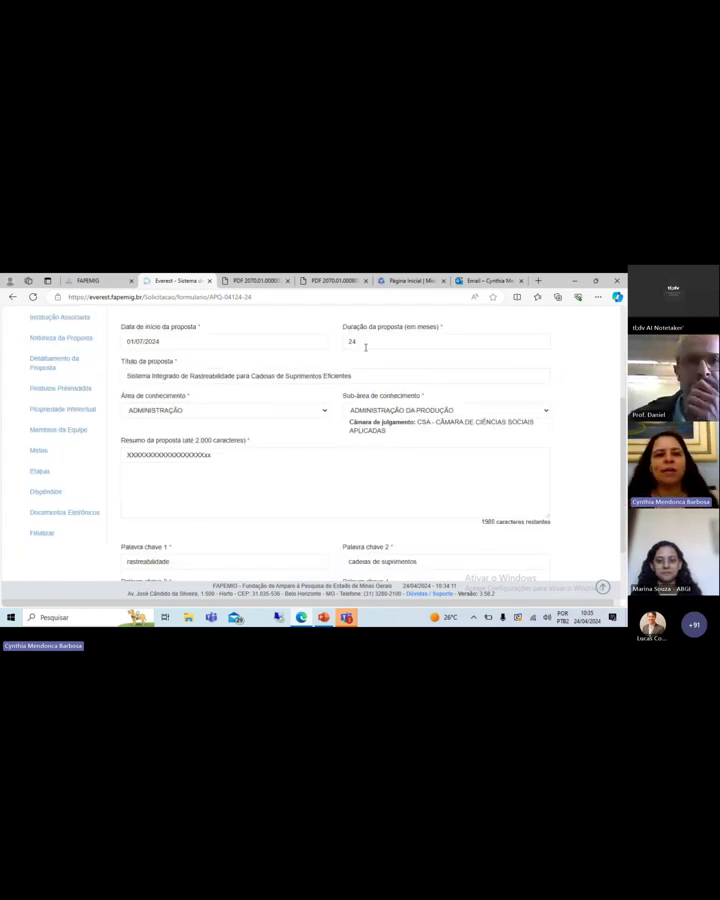
scroll(366, 347, up, 1)
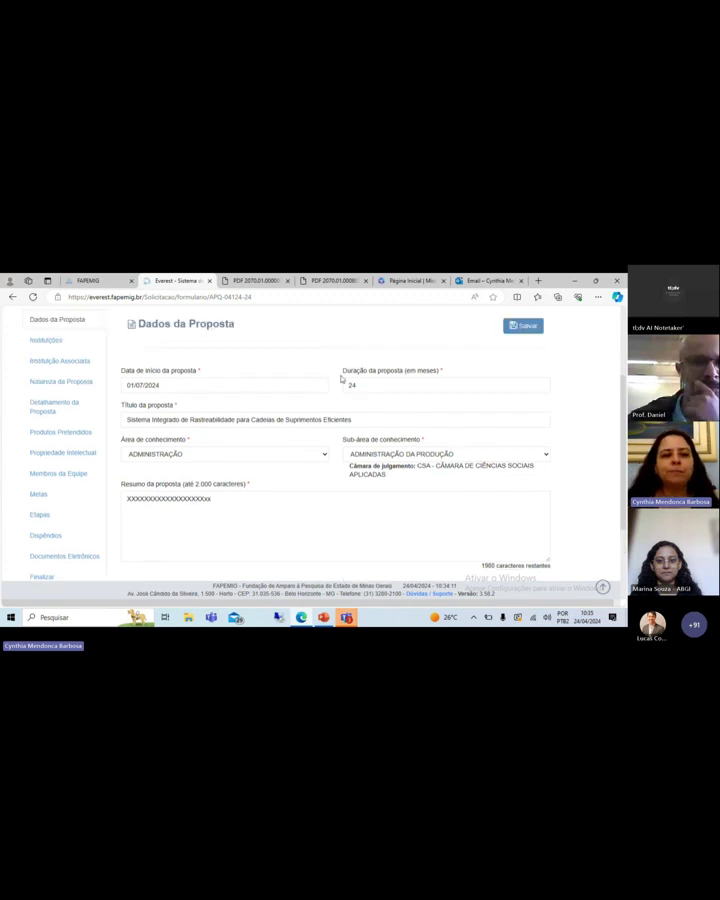
scroll(241, 434, down, 1)
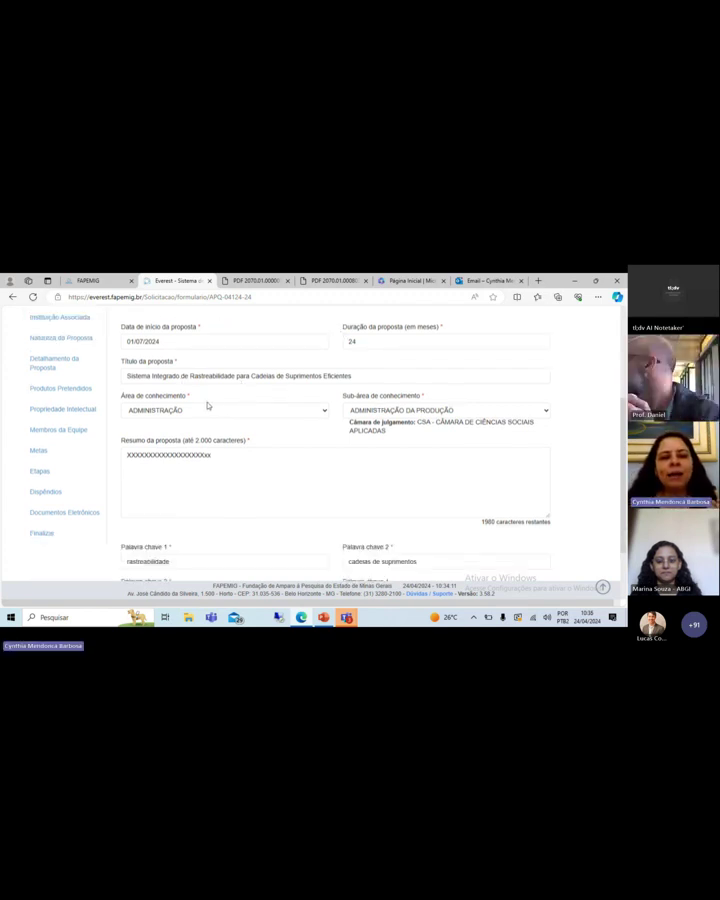
scroll(211, 380, up, 1)
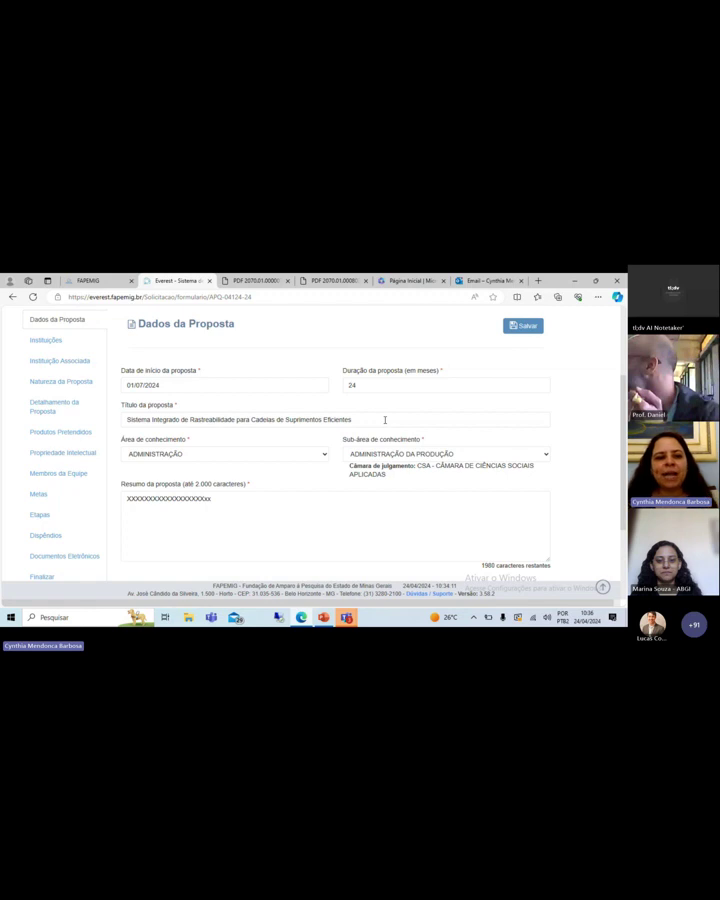
scroll(384, 420, down, 1)
scroll(384, 420, down, 1)
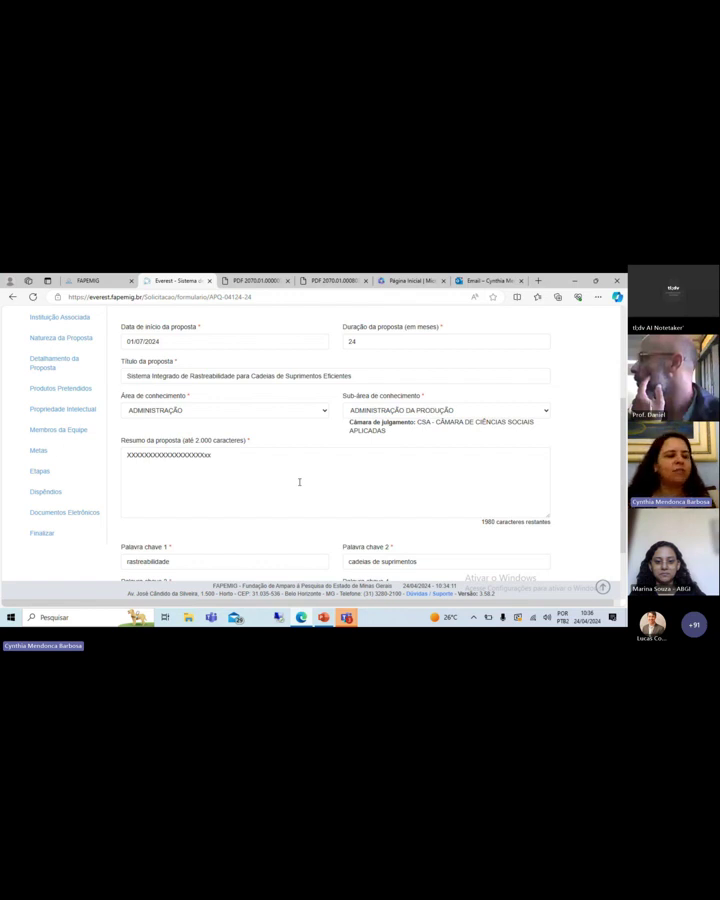
scroll(294, 495, down, 1)
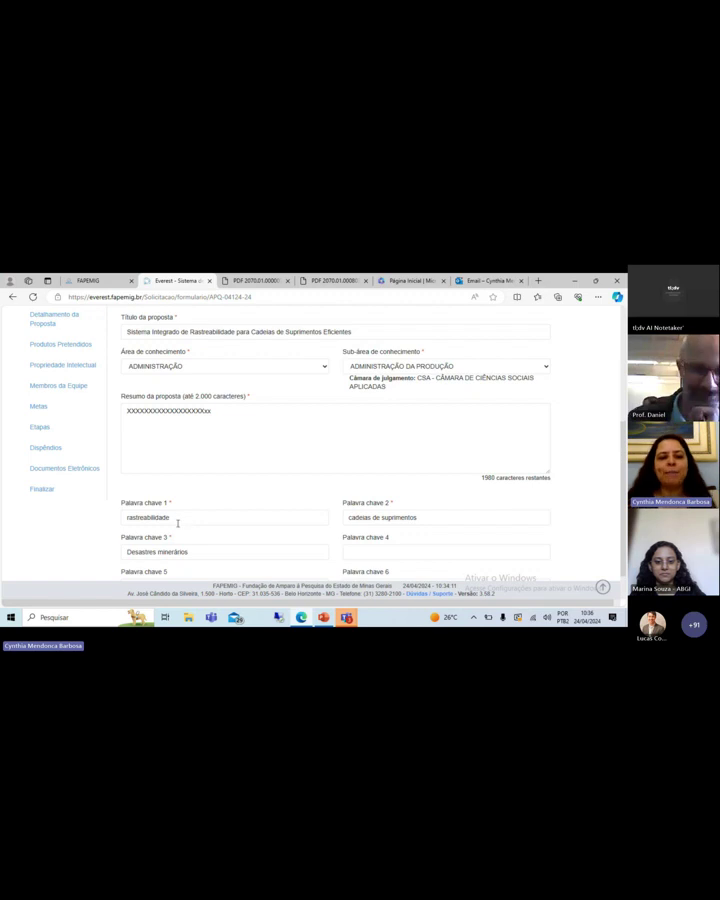
scroll(199, 529, down, 1)
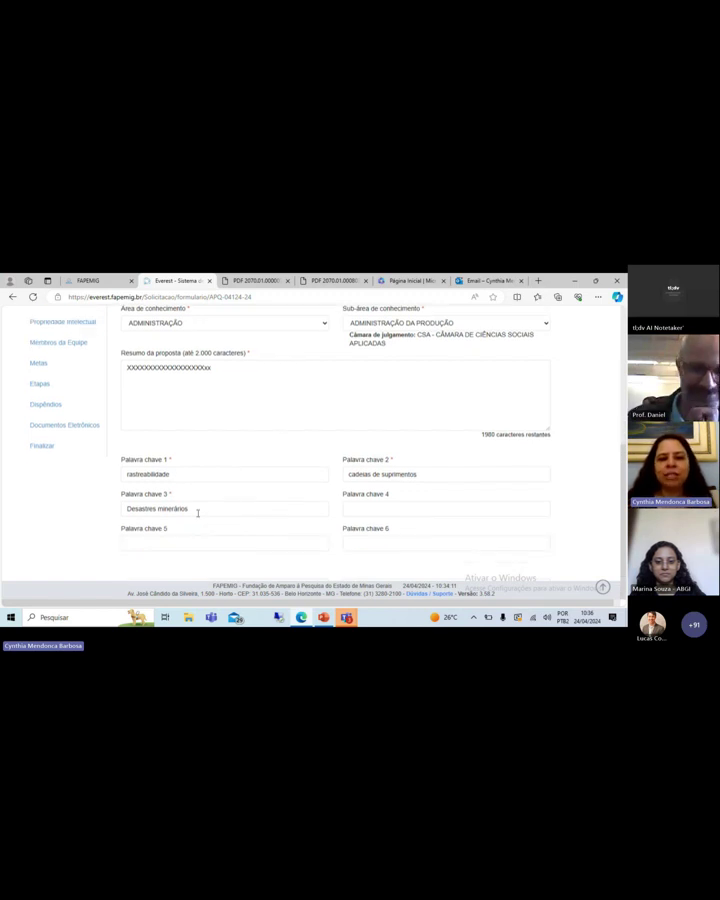
scroll(215, 502, up, 3)
scroll(216, 498, down, 1)
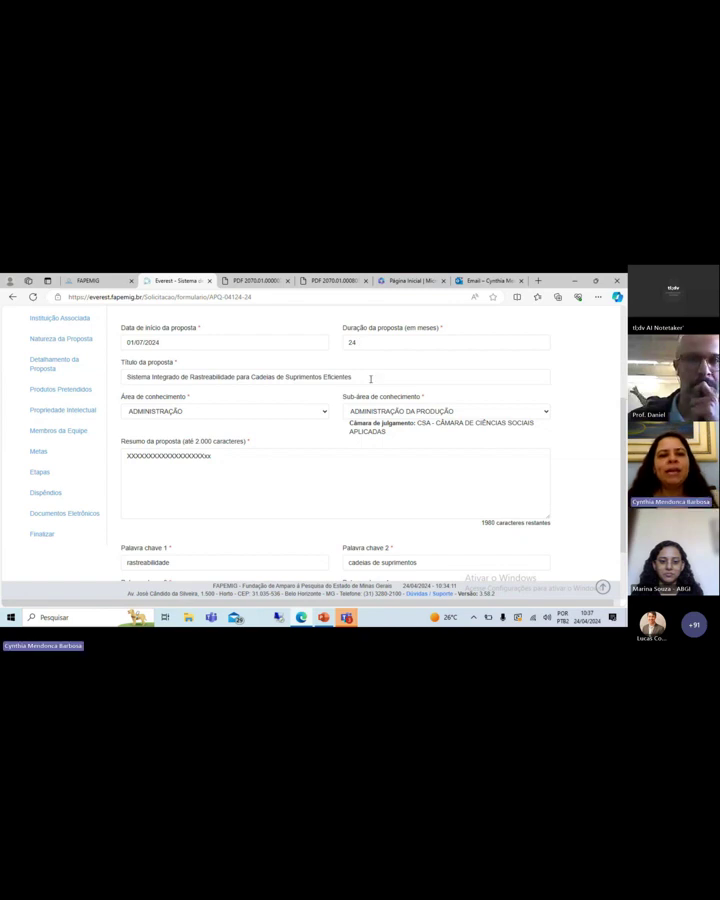
click(225, 411)
click(256, 410)
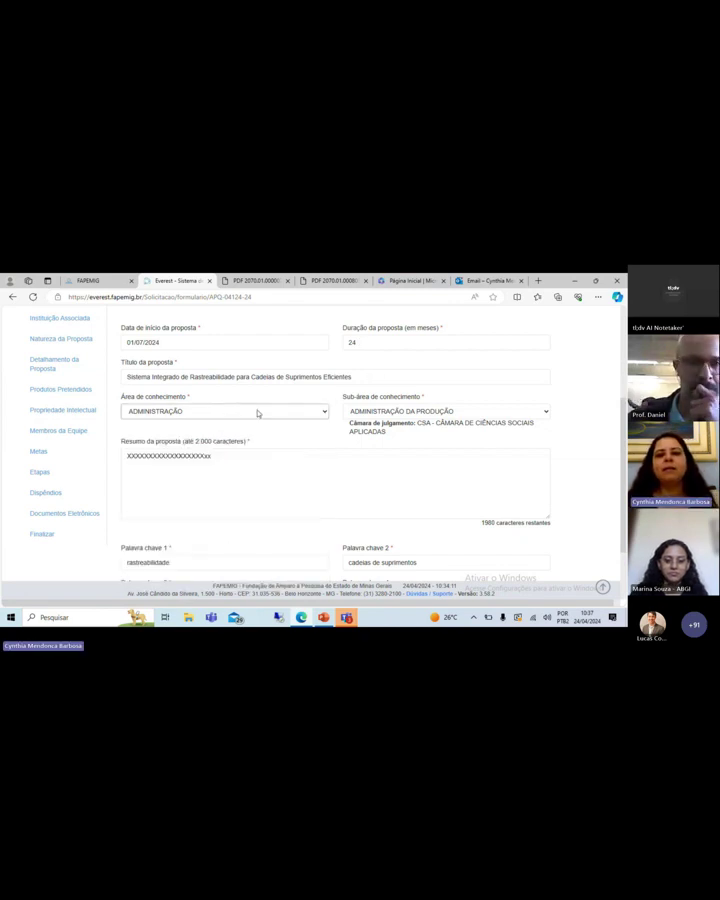
click(380, 411)
click(380, 424)
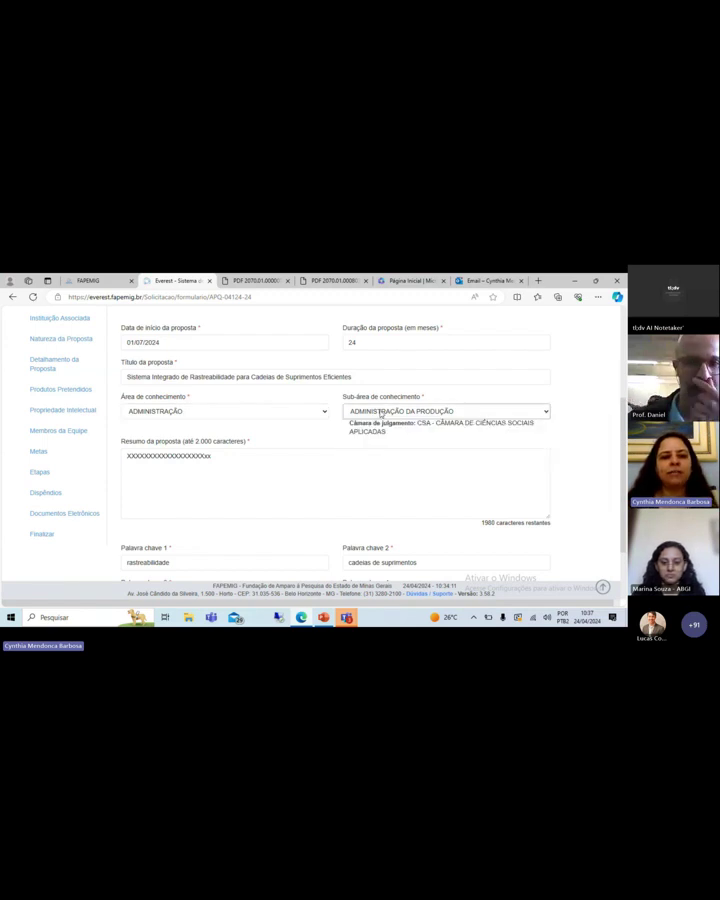
scroll(234, 494, down, 2)
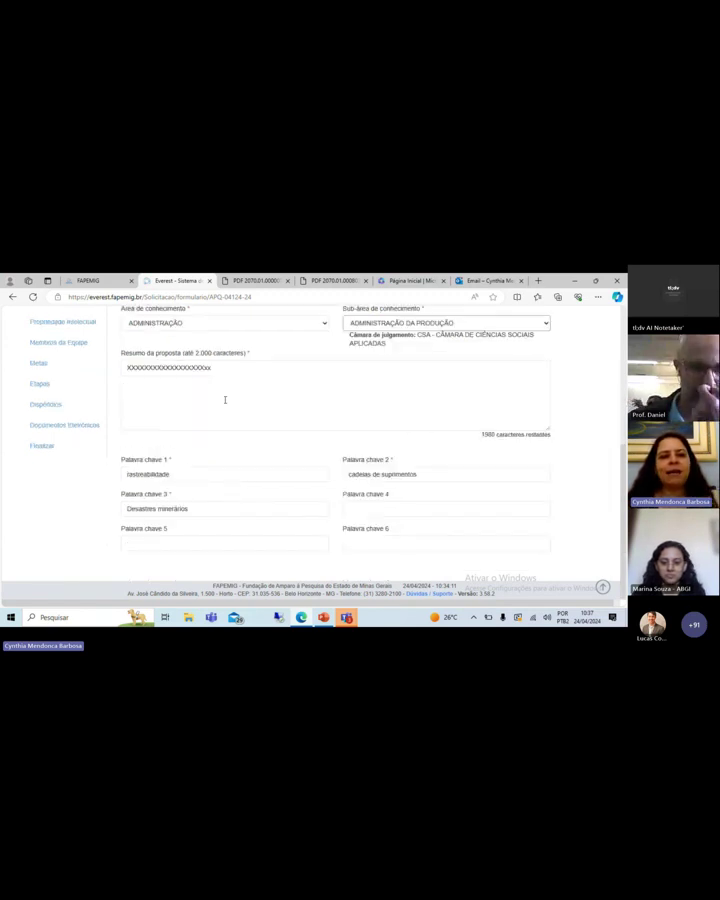
click(228, 370)
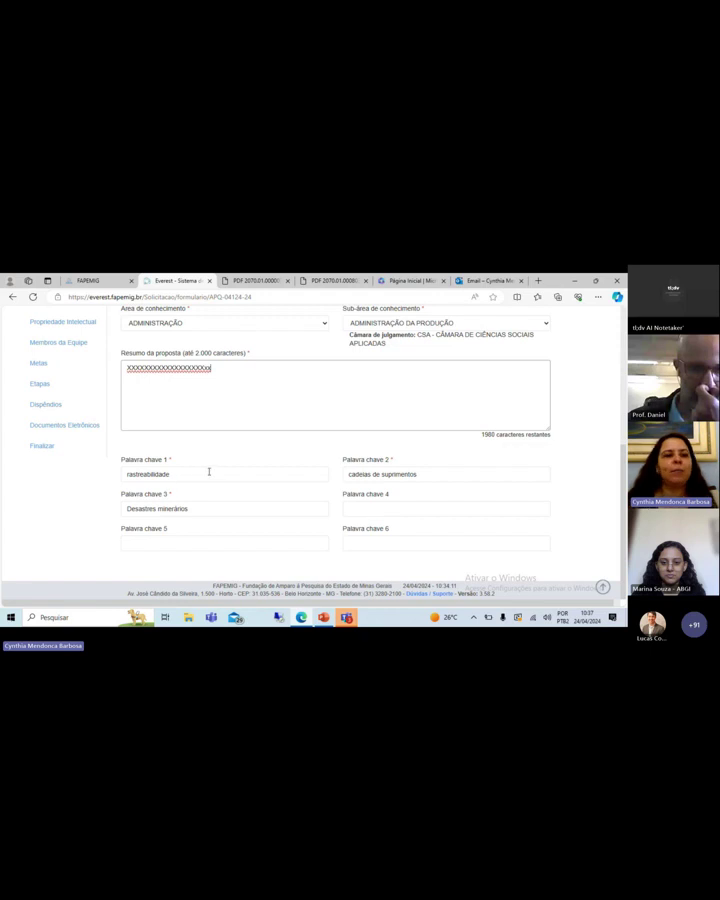
scroll(208, 469, up, 3)
scroll(208, 471, up, 3)
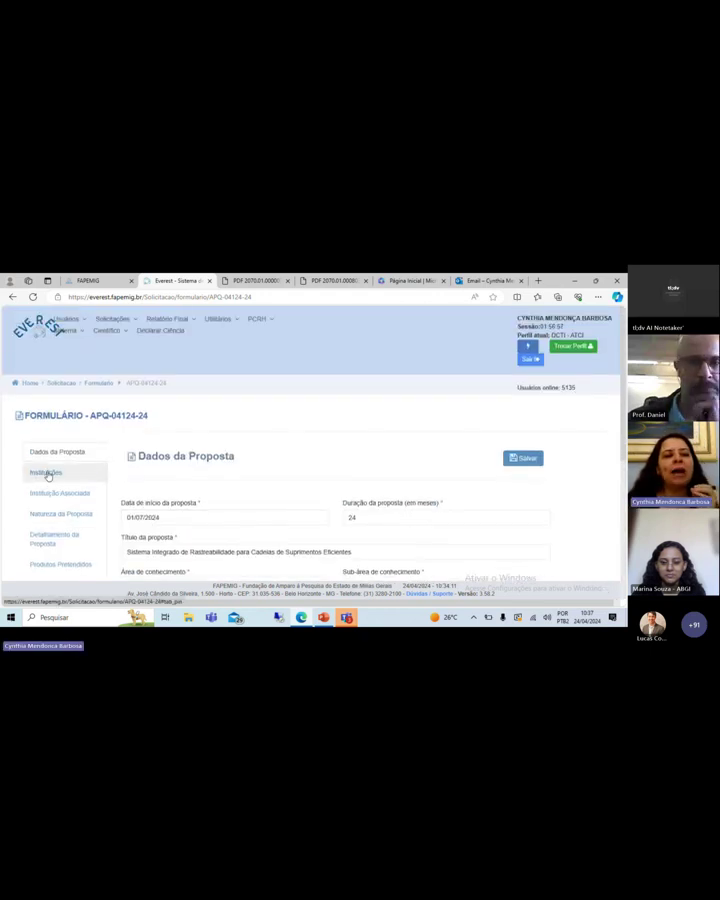
Step: Review APQ-04124-24's Instituições: FAPEMIG executing, 'NPG - Abdico da indicação de Gestora' as manager
click(46, 474)
scroll(311, 472, down, 2)
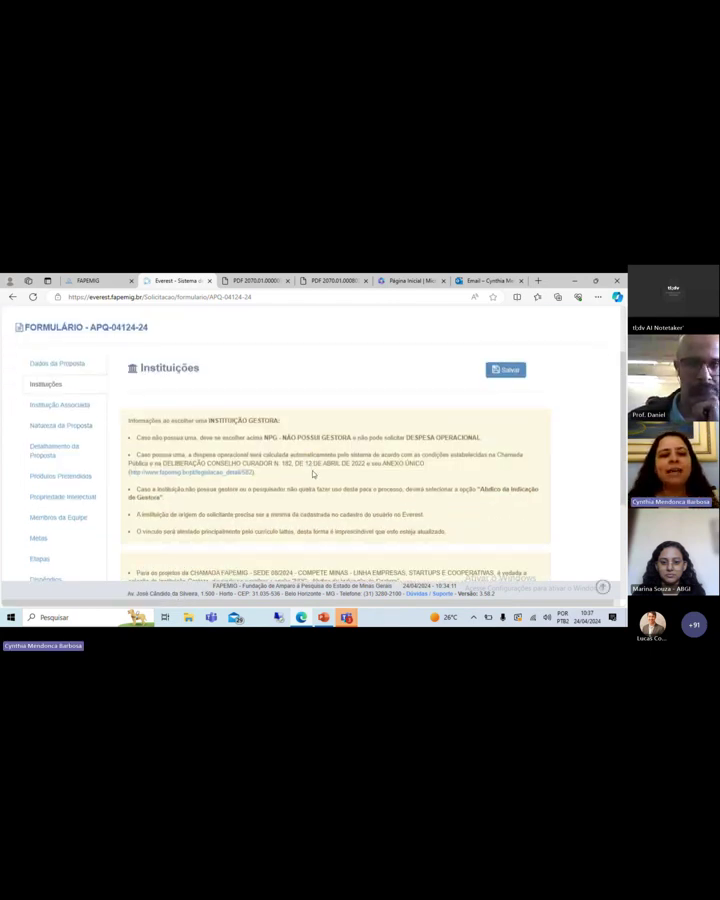
scroll(312, 474, down, 2)
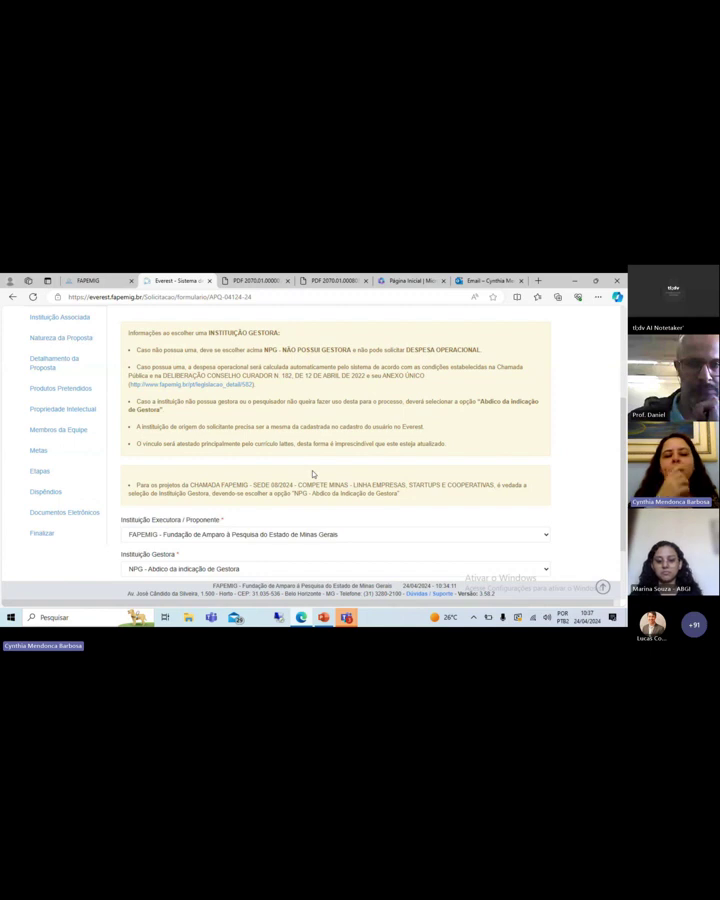
scroll(312, 474, up, 3)
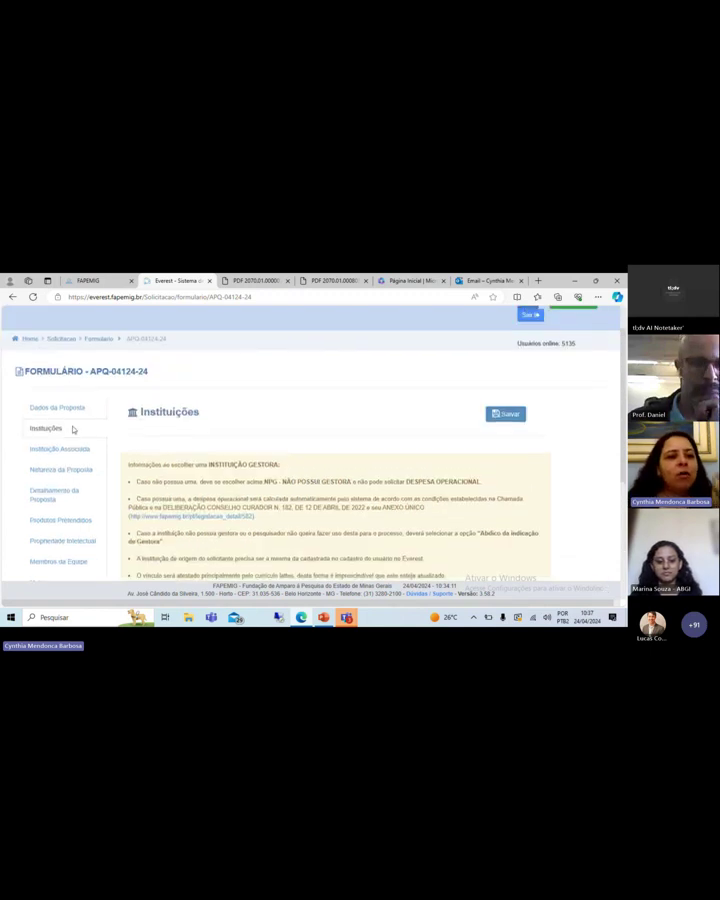